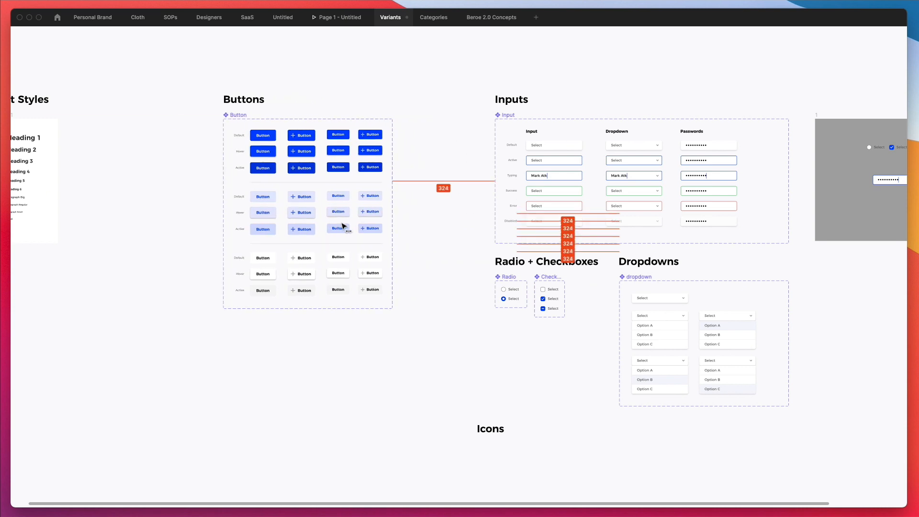
# - Move the Buttons section farther from the Inputs section and widen the Button component set into the freed space
pyautogui.moveTo(262, 135); pyautogui.dragTo(214, 135)
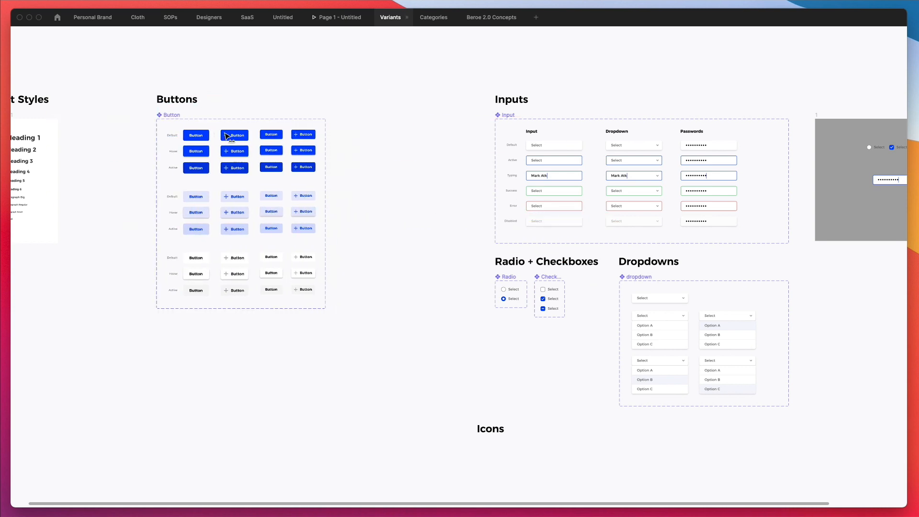
pyautogui.click(267, 78)
pyautogui.click(251, 140)
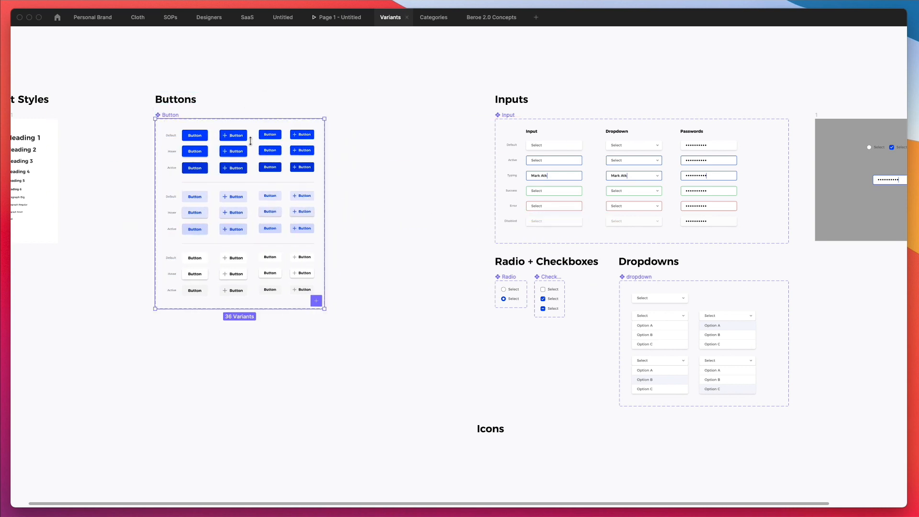
pyautogui.moveTo(325, 221); pyautogui.dragTo(477, 220)
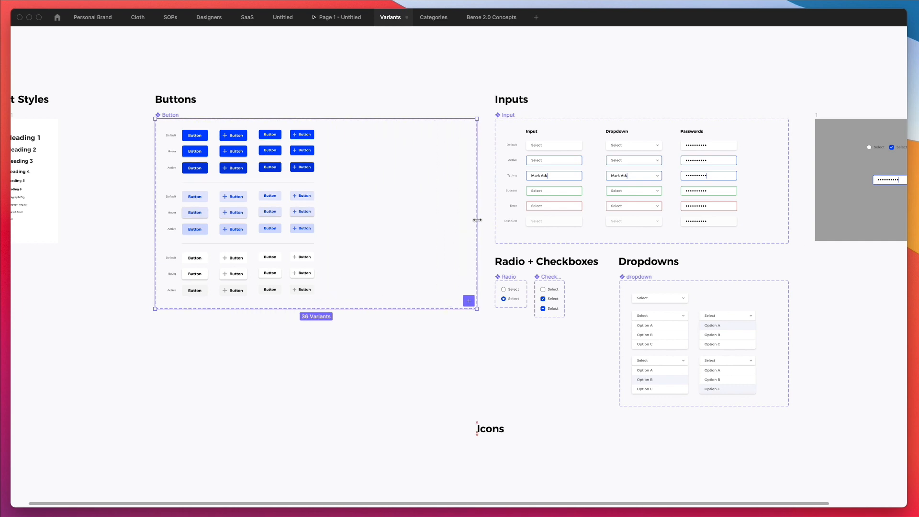
pyautogui.scroll(5, 339, 119)
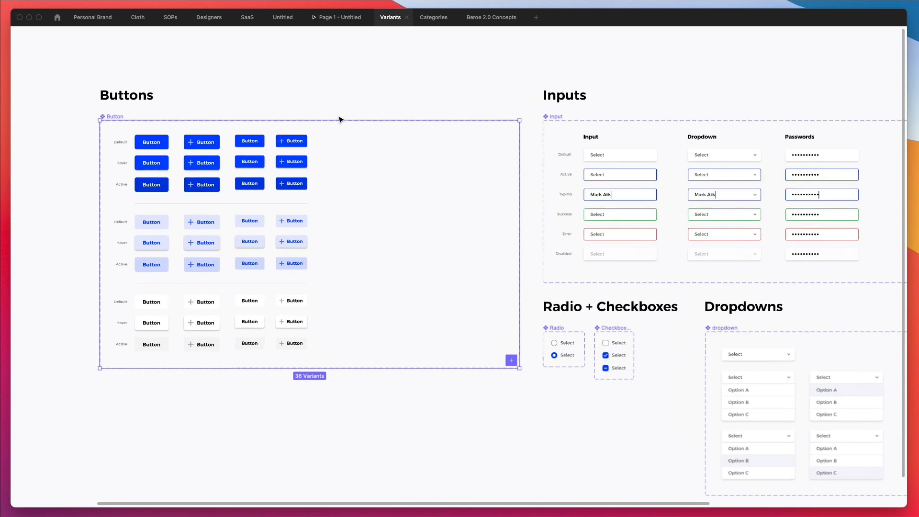
# - Try to duplicate the blue solid buttons with their state labels into the empty half of the Button component set
pyautogui.click(347, 107)
pyautogui.scroll(-2, 349, 108)
pyautogui.hscroll(-2, 350, 108)
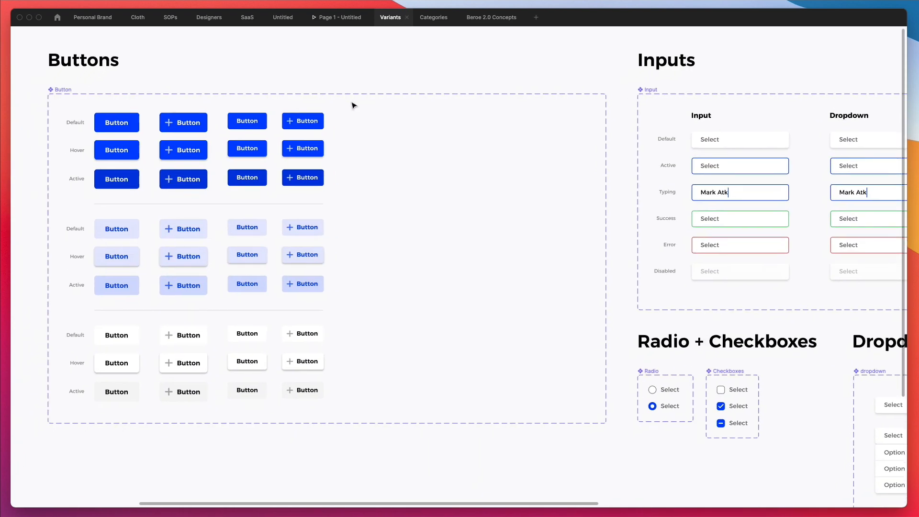
pyautogui.hscroll(-1, 215, 117)
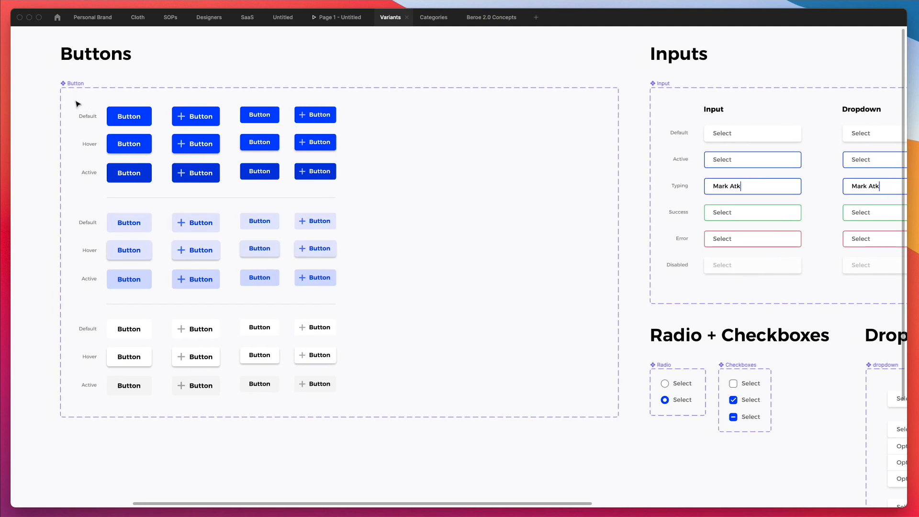
pyautogui.moveTo(76, 104); pyautogui.dragTo(348, 184)
pyautogui.press('super+backslash')
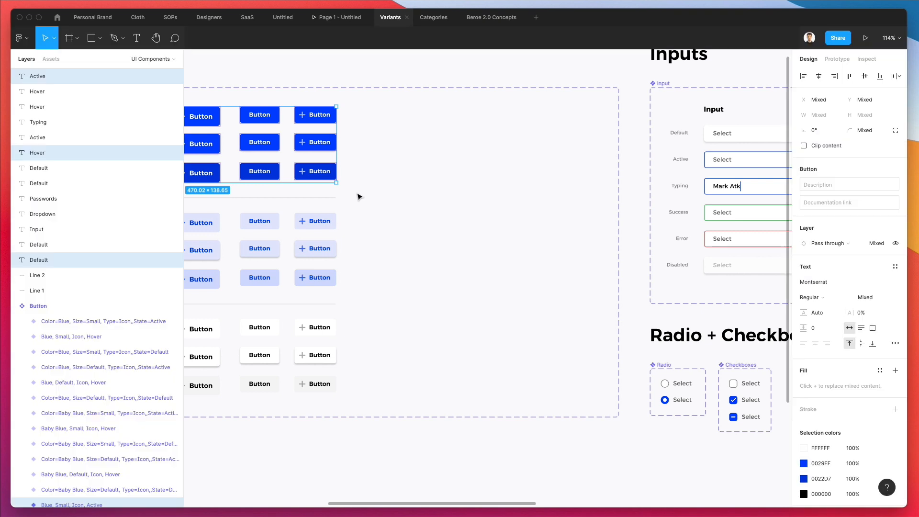
pyautogui.hscroll(-8, 358, 195)
pyautogui.scroll(4, 335, 195)
pyautogui.moveTo(325, 207); pyautogui.dragTo(592, 214)
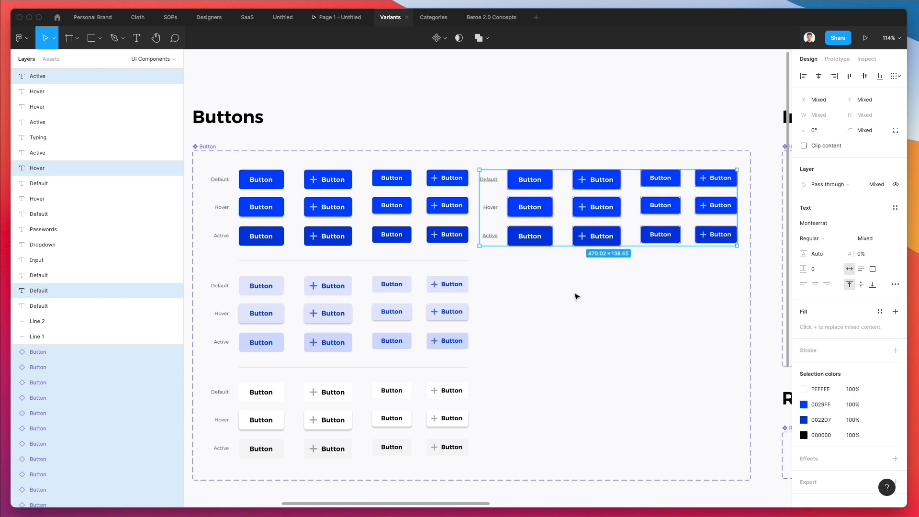
pyautogui.scroll(-5, 109, 286)
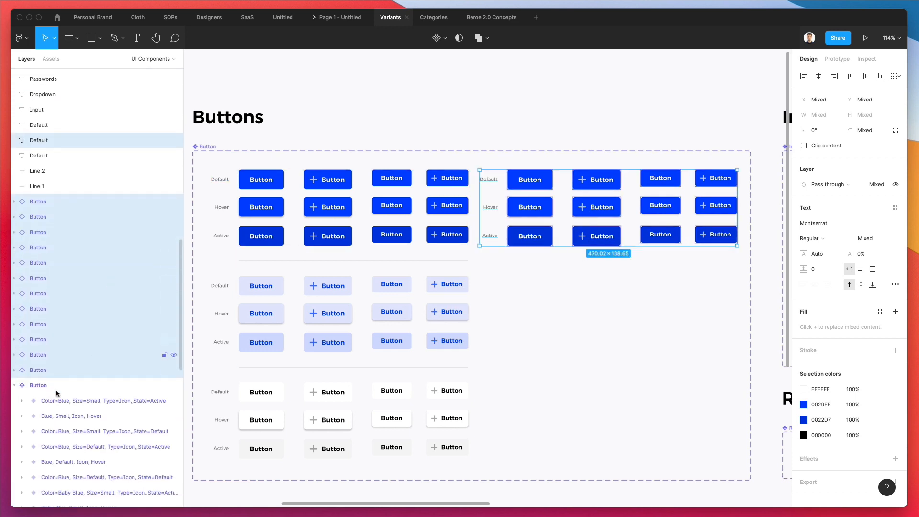
pyautogui.moveTo(48, 369); pyautogui.dragTo(44, 394)
pyautogui.press('BackSpace')
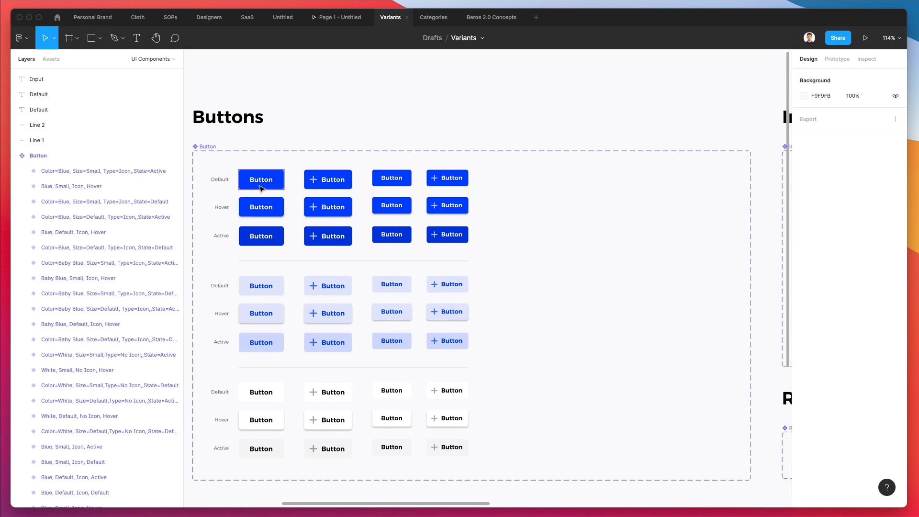
# - Copy the twelve blue solid button variants inside the Button component set and place the copies in its empty area, level with the originals
pyautogui.click(262, 188)
pyautogui.moveTo(251, 163); pyautogui.dragTo(503, 255)
pyautogui.hotkey('ctrl', 'v')
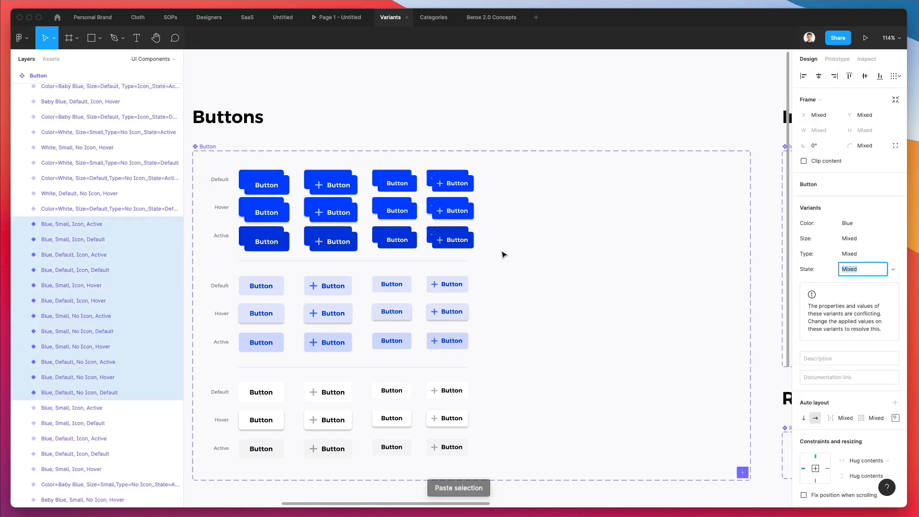
pyautogui.moveTo(277, 195); pyautogui.dragTo(544, 188)
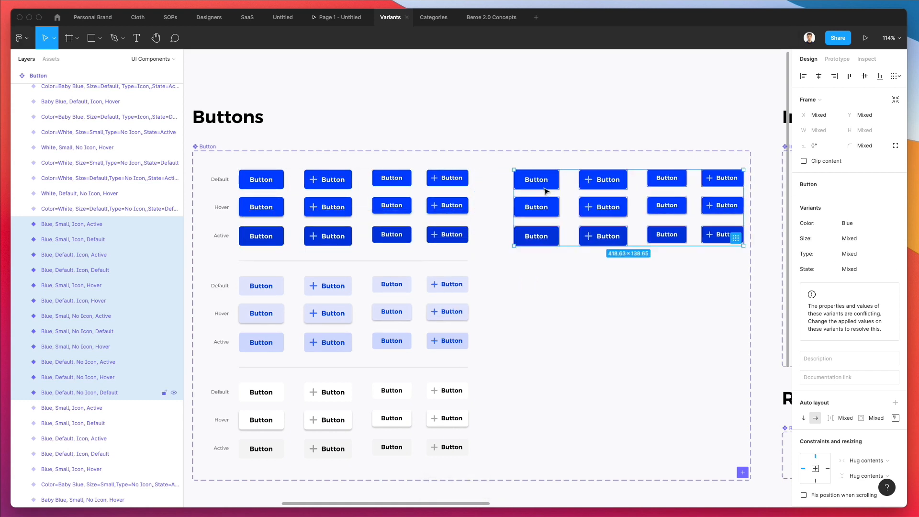
# - Widen the Button component set slightly to leave margin beyond the pasted blue buttons
pyautogui.hscroll(2, 544, 189)
pyautogui.scroll(-1, 544, 188)
pyautogui.scroll(-1, 541, 189)
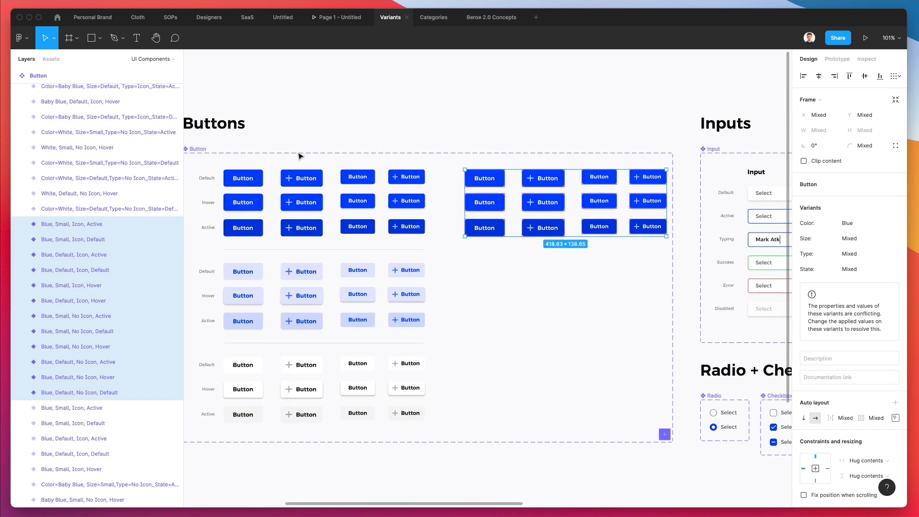
pyautogui.hscroll(-2, 278, 154)
pyautogui.click(253, 150)
pyautogui.moveTo(727, 295); pyautogui.dragTo(739, 290)
pyautogui.click(559, 91)
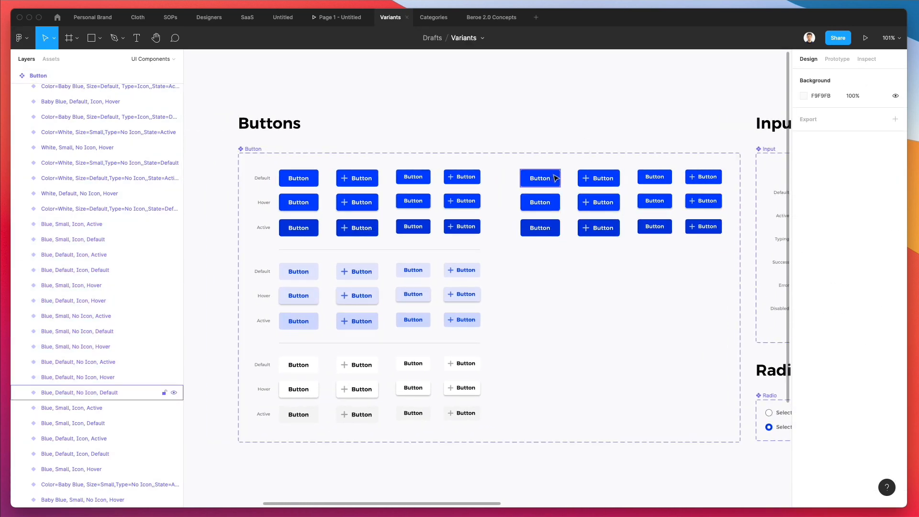
# - Examine the copied Hover variant's layer name and the options of its Color property
pyautogui.click(554, 178)
pyautogui.click(558, 202)
pyautogui.click(558, 228)
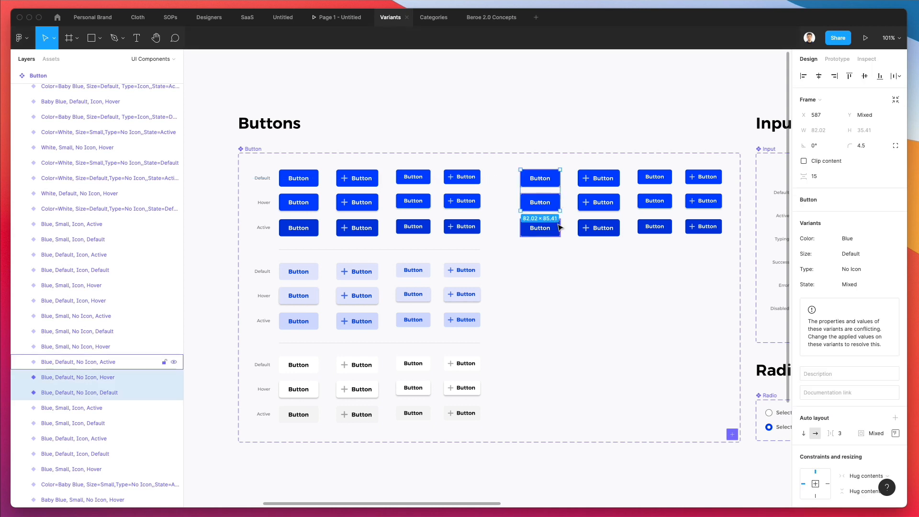
pyautogui.hscroll(2, 559, 229)
pyautogui.click(503, 276)
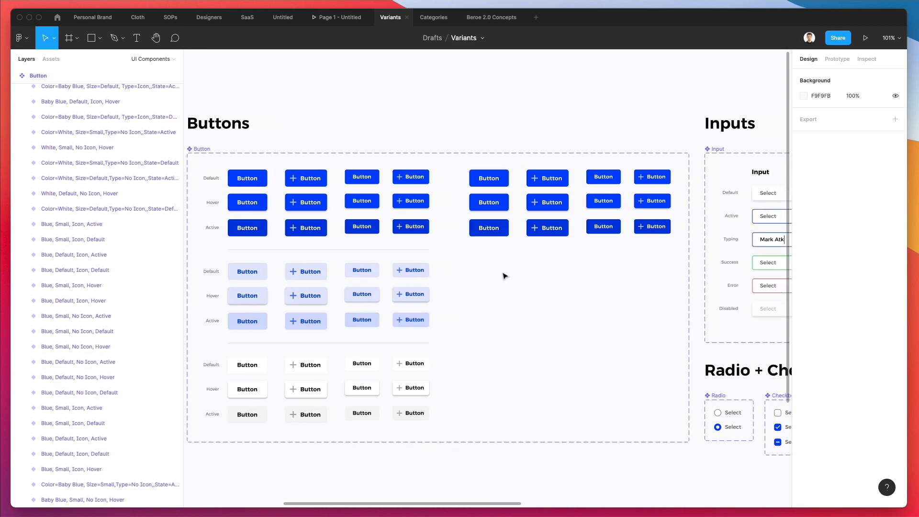
pyautogui.click(114, 378)
pyautogui.doubleClick(115, 378)
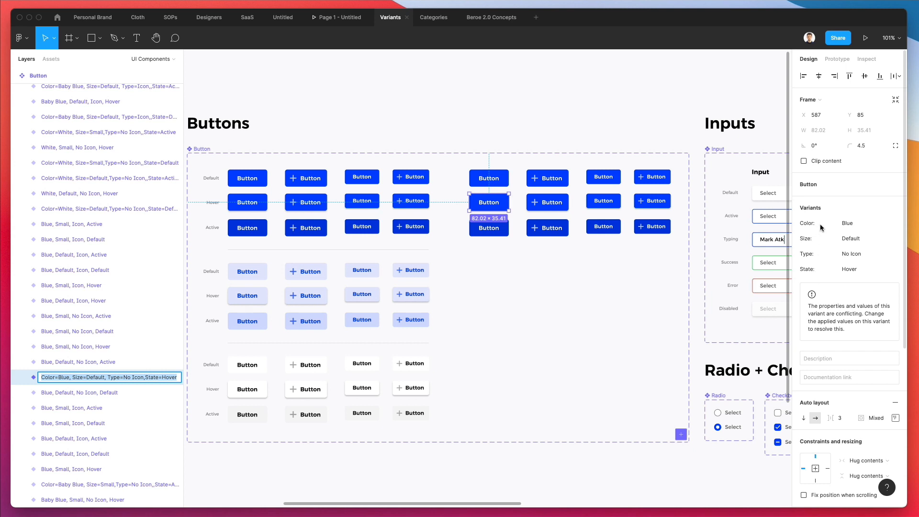
pyautogui.click(891, 225)
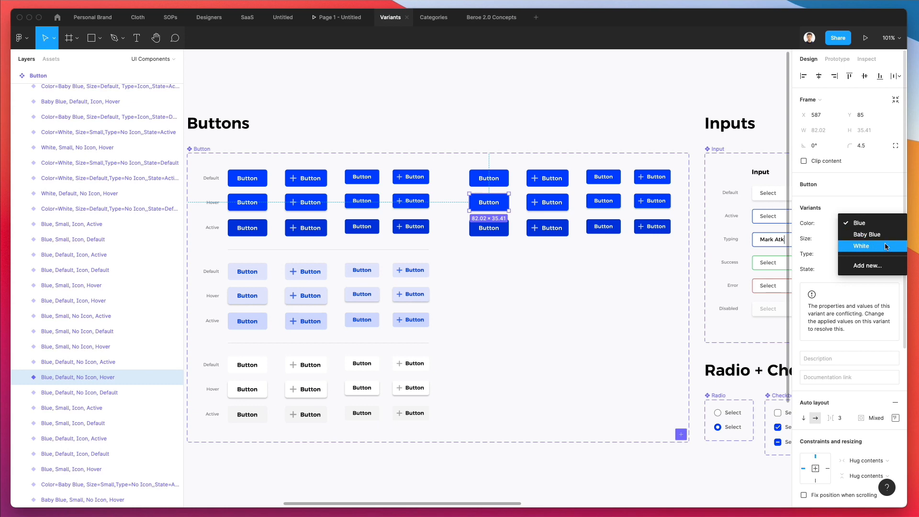
pyautogui.click(555, 285)
pyautogui.scroll(4, 515, 172)
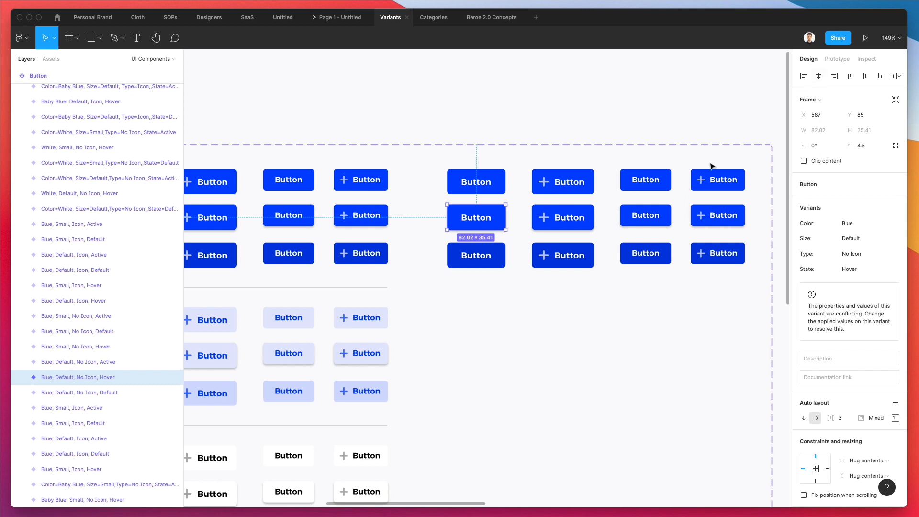
pyautogui.click(602, 384)
# - Change the fill of the eight copied Default and Hover buttons to orange FF9900
pyautogui.click(95, 377)
pyautogui.scroll(-5, 843, 317)
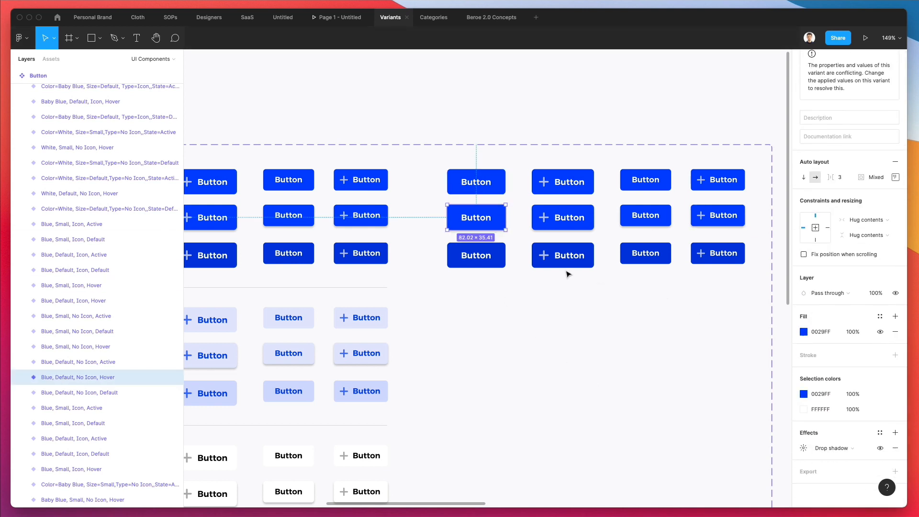
pyautogui.keyDown('shift'); pyautogui.click(501, 175); pyautogui.keyUp('shift')
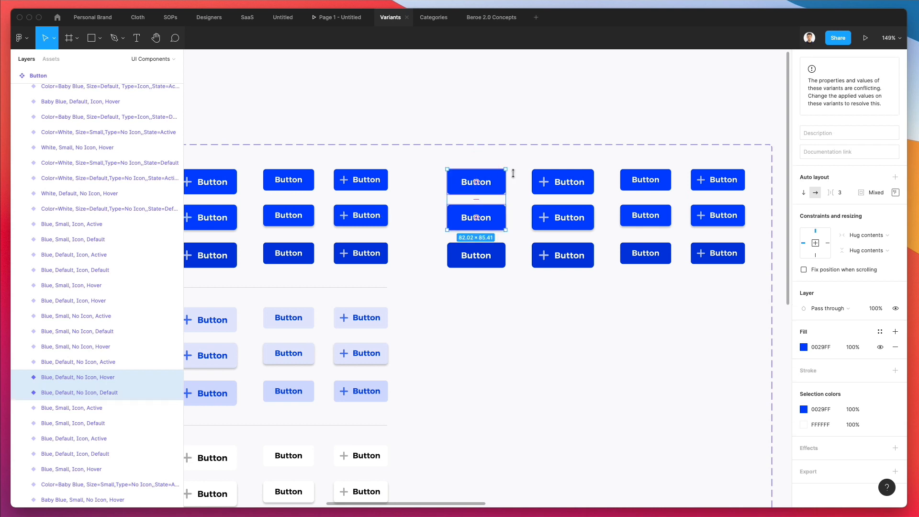
pyautogui.keyDown('shift'); pyautogui.click(591, 180); pyautogui.keyUp('shift')
pyautogui.keyDown('shift'); pyautogui.click(587, 216); pyautogui.keyUp('shift')
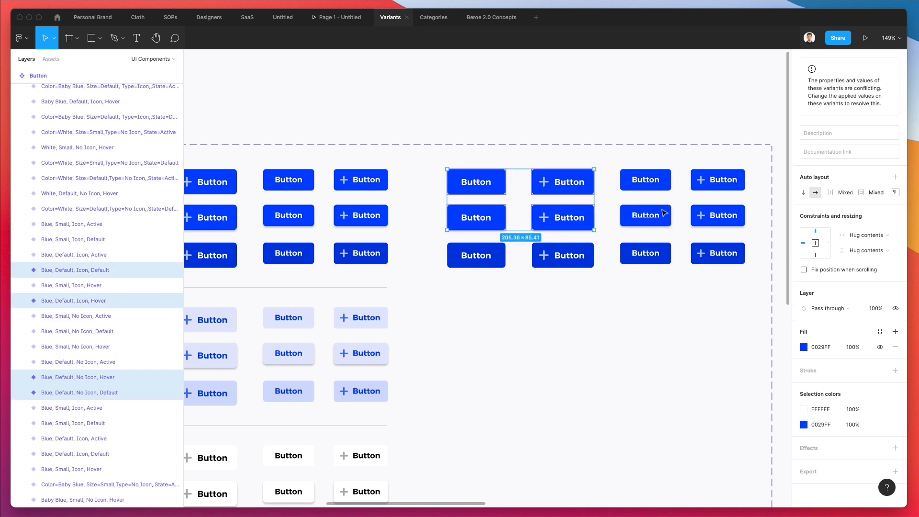
pyautogui.keyDown('shift'); pyautogui.click(664, 212); pyautogui.keyUp('shift')
pyautogui.keyDown('shift'); pyautogui.click(666, 173); pyautogui.keyUp('shift')
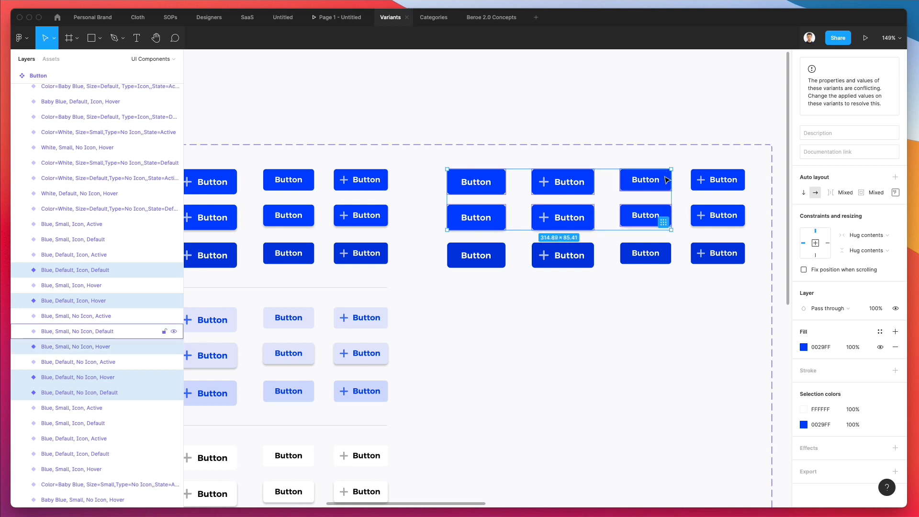
pyautogui.keyDown('shift'); pyautogui.click(695, 178); pyautogui.keyUp('shift')
pyautogui.keyDown('shift'); pyautogui.click(694, 220); pyautogui.keyUp('shift')
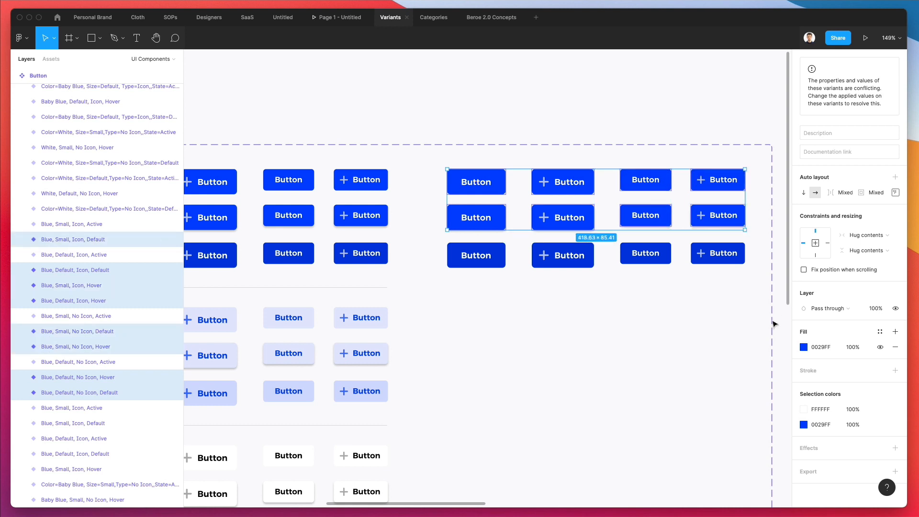
pyautogui.click(804, 347)
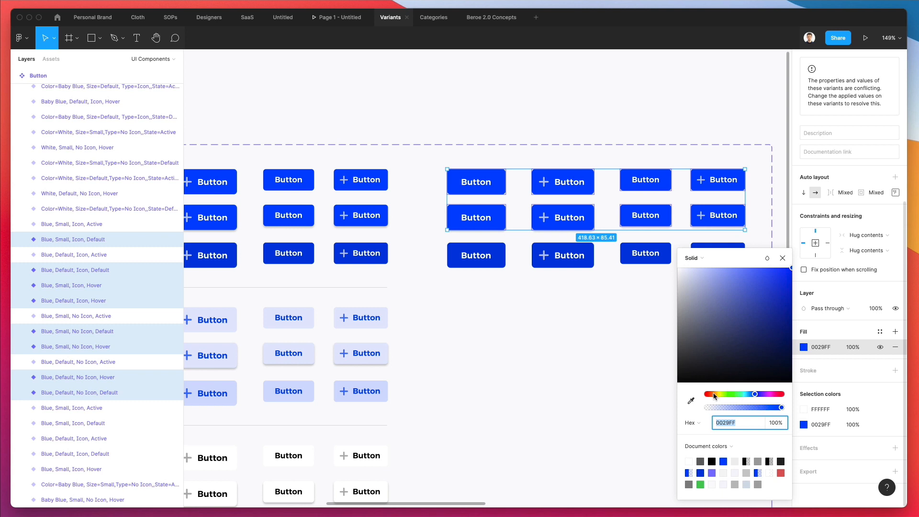
pyautogui.moveTo(714, 394); pyautogui.dragTo(713, 394)
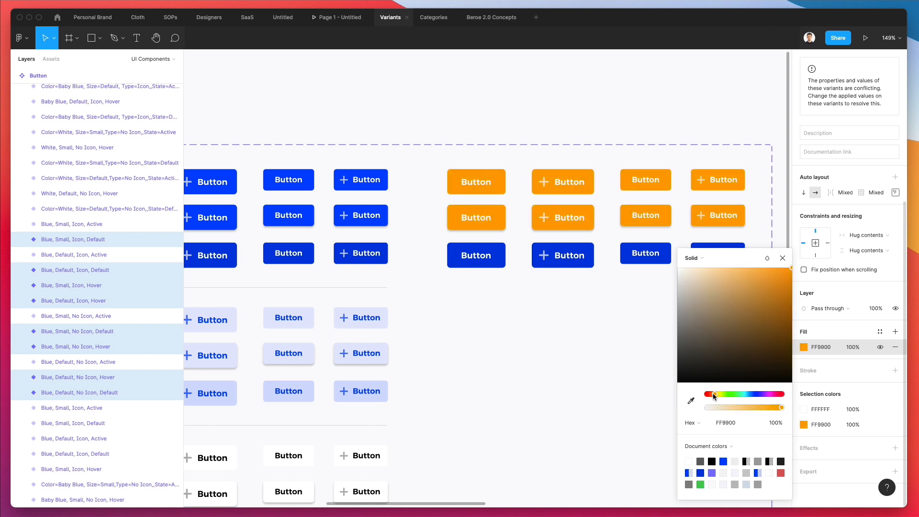
# - Copy the orange hex code and apply FF9900 as the fill of the four copied Active buttons
pyautogui.click(724, 423)
pyautogui.press('super+c')
pyautogui.click(515, 322)
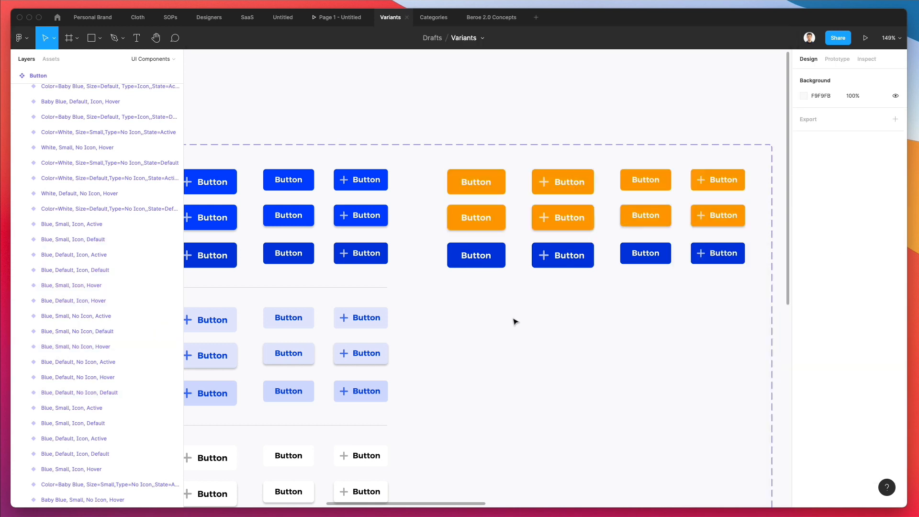
pyautogui.click(500, 252)
pyautogui.keyDown('shift'); pyautogui.click(572, 253); pyautogui.keyUp('shift')
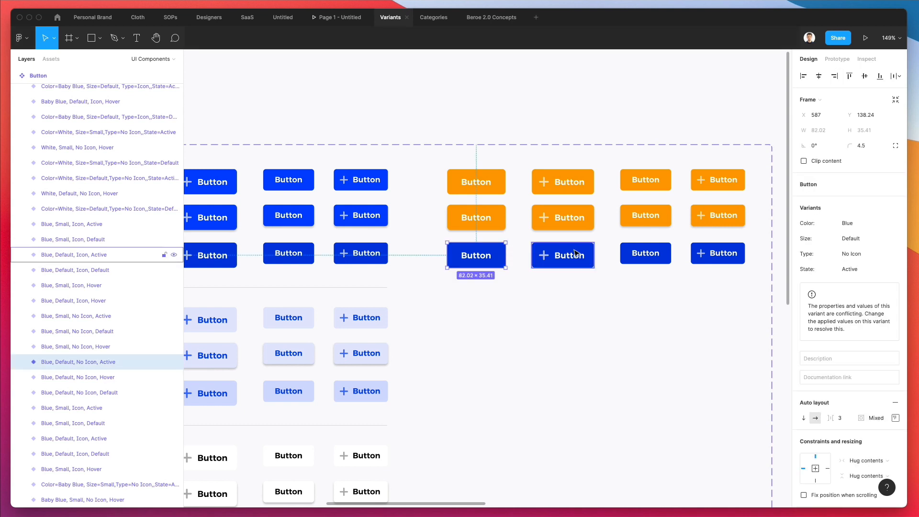
pyautogui.keyDown('shift'); pyautogui.click(651, 252); pyautogui.keyUp('shift')
pyautogui.keyDown('shift'); pyautogui.click(717, 252); pyautogui.keyUp('shift')
pyautogui.scroll(-4, 812, 418)
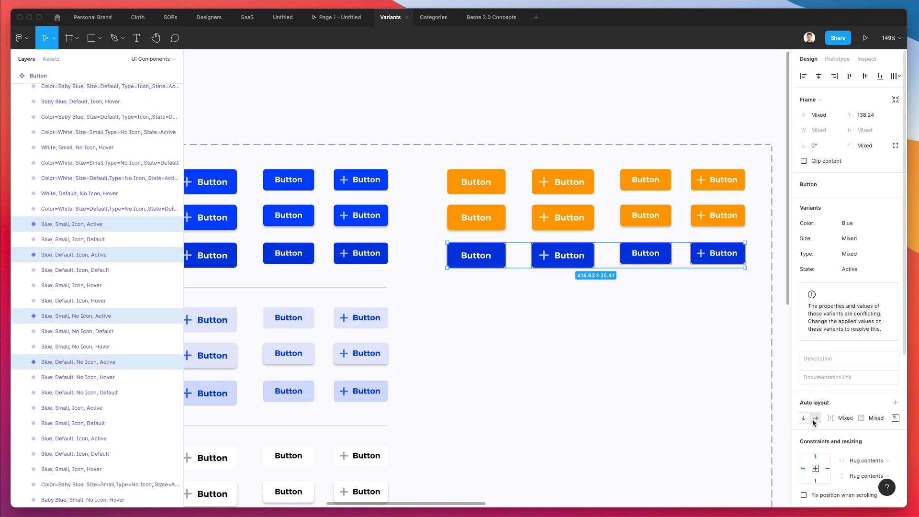
pyautogui.scroll(-1, 827, 394)
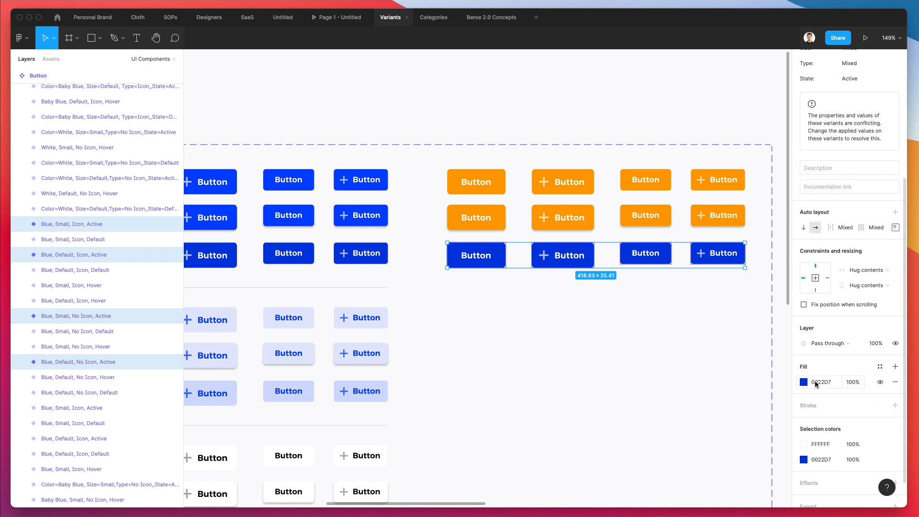
pyautogui.click(817, 382)
pyautogui.press('super+v')
pyautogui.press('Return')
# - Darken the fill of the four orange Active buttons to about E28800
pyautogui.click(803, 382)
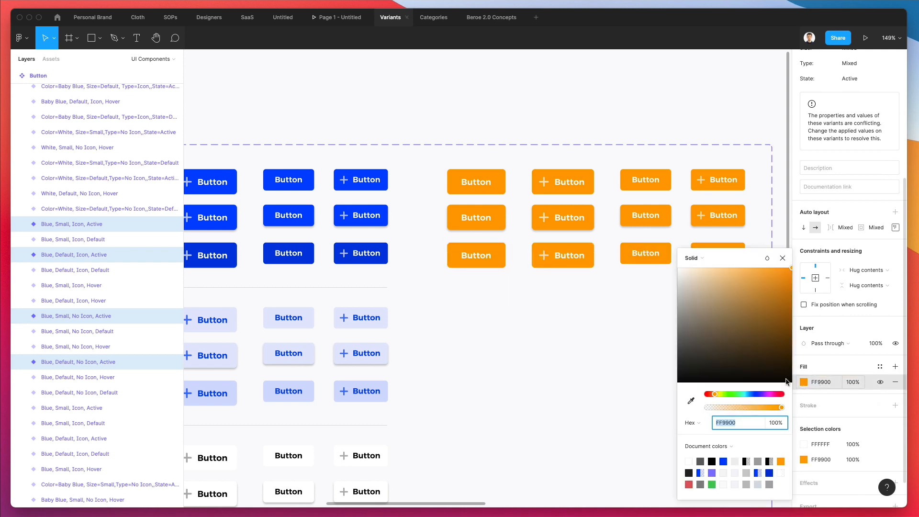
pyautogui.moveTo(788, 274); pyautogui.dragTo(796, 278)
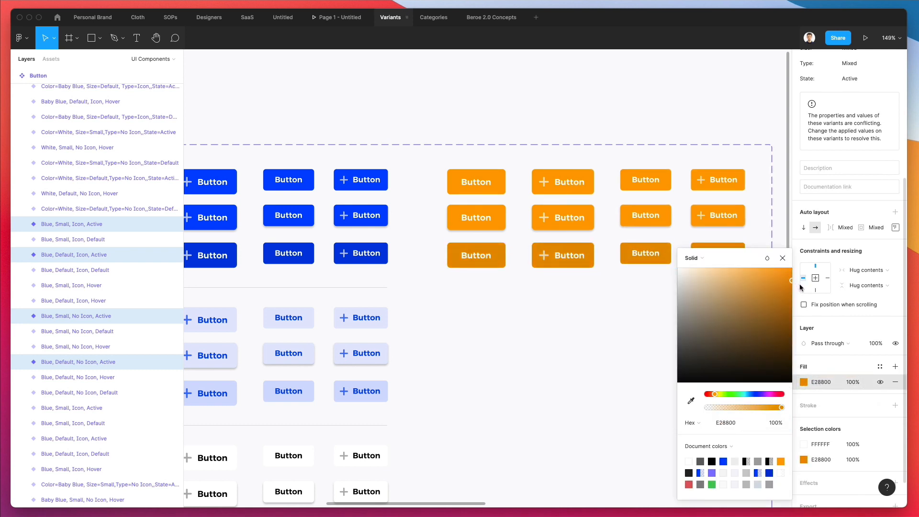
pyautogui.click(589, 309)
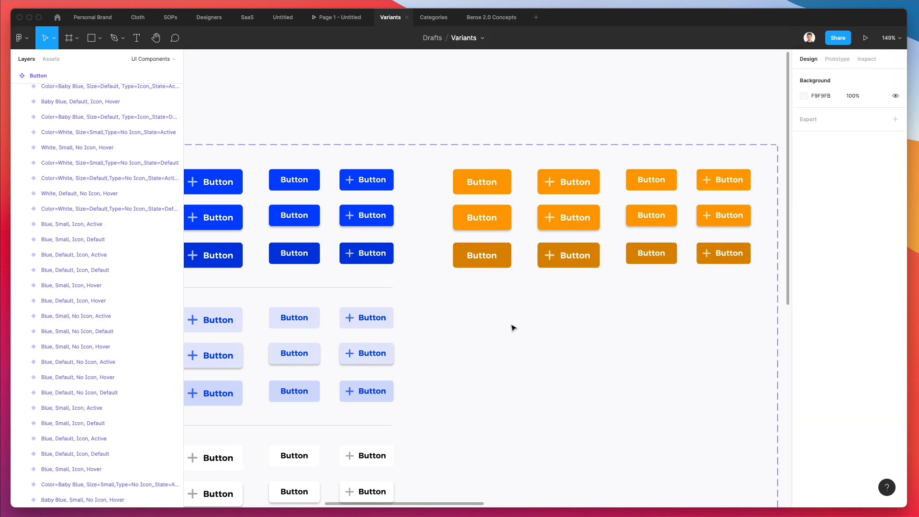
# - Duplicate the Default, Hover and Active labels of the blue rows and place the copies beside the orange button rows
pyautogui.hscroll(-8, 322, 230)
pyautogui.moveTo(248, 168); pyautogui.dragTo(274, 259)
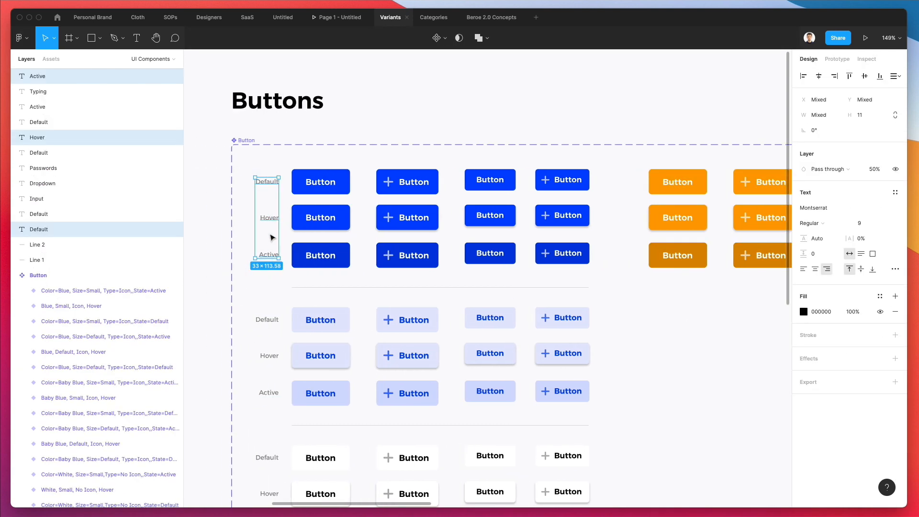
pyautogui.moveTo(271, 225); pyautogui.dragTo(627, 223)
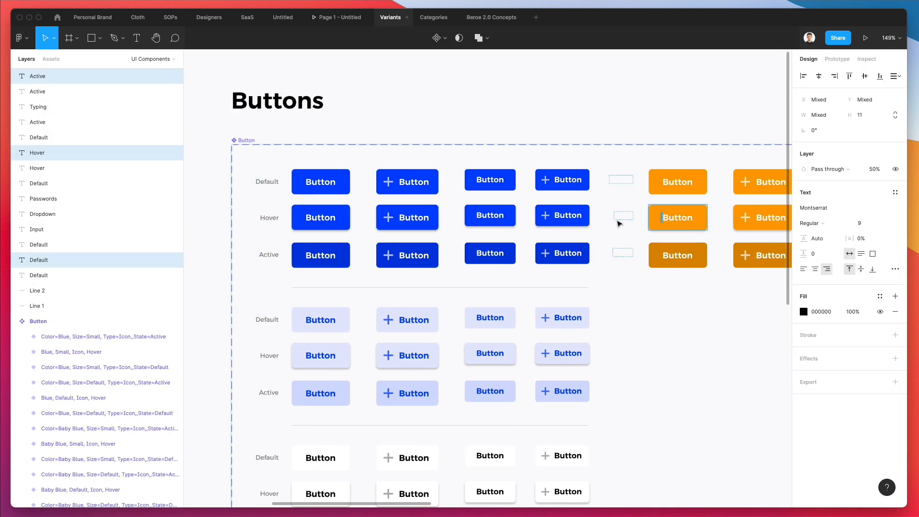
# - Undo the last duplication of the Default, Hover and Active labels
pyautogui.hotkey('ctrl', 'z')
pyautogui.hotkey('ctrl', 'z')
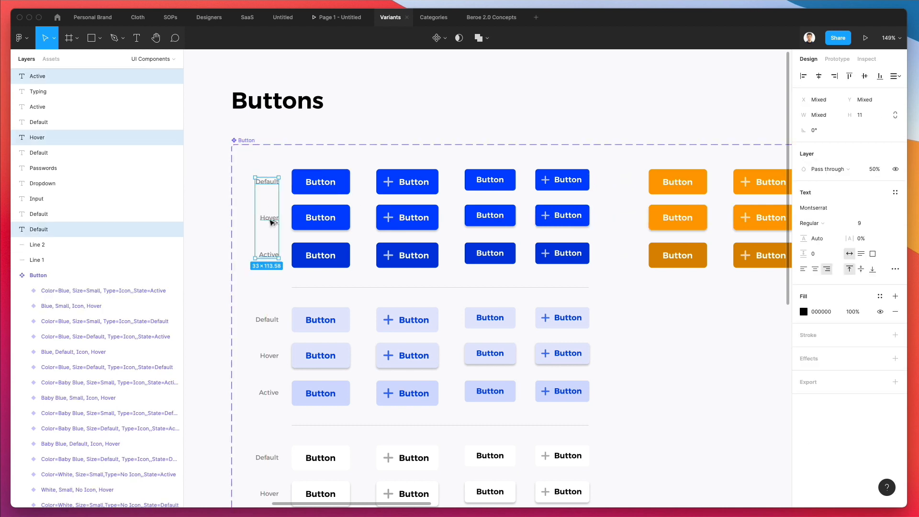
pyautogui.press('super+shift+z')
pyautogui.press('super+shift+z')
pyautogui.press('super+z')
pyautogui.press('super+z')
# - Copy and paste the Default, Hover and Active labels of the blue rows and move the copies horizontally to sit beside the orange buttons
pyautogui.press('super+c')
pyautogui.press('super+v')
pyautogui.hotkey('shift', 'Right')
pyautogui.hotkey('shift', 'Right')
pyautogui.hotkey('shift', 'Right')
pyautogui.hotkey('shift', 'Right')
pyautogui.hotkey('shift', 'Right')
pyautogui.hotkey('shift', 'Right')
pyautogui.hotkey('shift', 'Right')
pyautogui.hotkey('shift', 'Right')
pyautogui.hotkey('shift', 'Right')
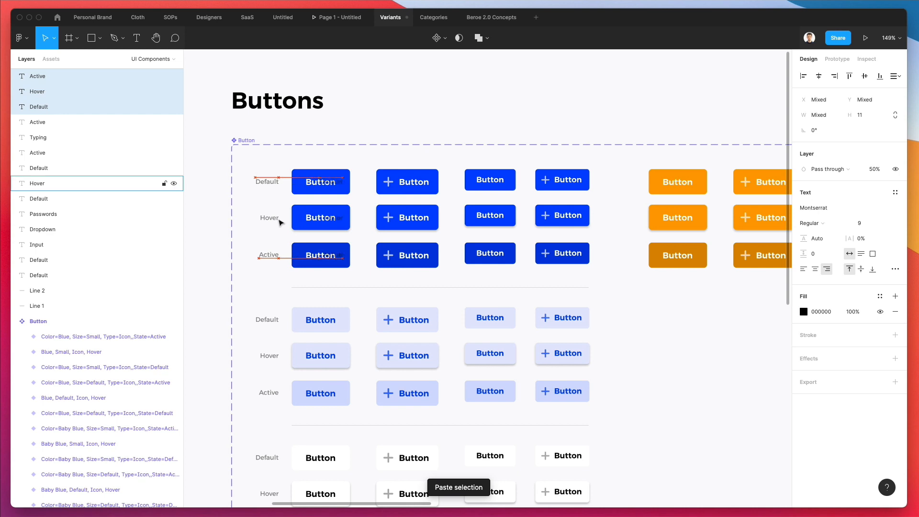
pyautogui.hotkey('shift', 'Right')
pyautogui.hotkey('shift', 'Right')
pyautogui.hotkey('shift', 'Right')
pyautogui.moveTo(356, 223); pyautogui.dragTo(626, 223)
pyautogui.press('super+z')
pyautogui.hotkey('shift', 'Right')
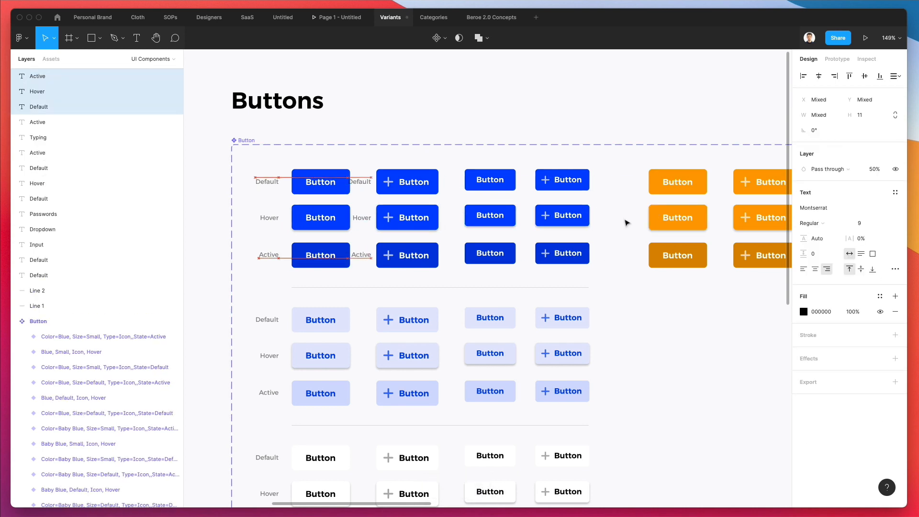
pyautogui.hotkey('shift', 'Right')
pyautogui.hotkey('shift', 'Right')
pyautogui.hotkey('shift', 'Right')
pyautogui.hotkey('shift', 'Right')
pyautogui.hotkey('shift', 'Right')
pyautogui.hotkey('shift', 'Right')
pyautogui.hotkey('shift', 'Right')
pyautogui.hotkey('shift', 'Right')
pyautogui.hotkey('shift', 'Right')
pyautogui.hotkey('shift', 'Right')
pyautogui.hotkey('shift', 'Right')
pyautogui.hotkey('shift', 'Right')
pyautogui.hotkey('shift', 'Right')
pyautogui.hotkey('shift', 'Right')
pyautogui.hotkey('shift', 'Right')
pyautogui.hotkey('shift', 'Right')
pyautogui.hotkey('shift', 'Right')
pyautogui.hotkey('shift', 'Right')
pyautogui.hotkey('shift', 'Right')
pyautogui.hotkey('shift', 'Right')
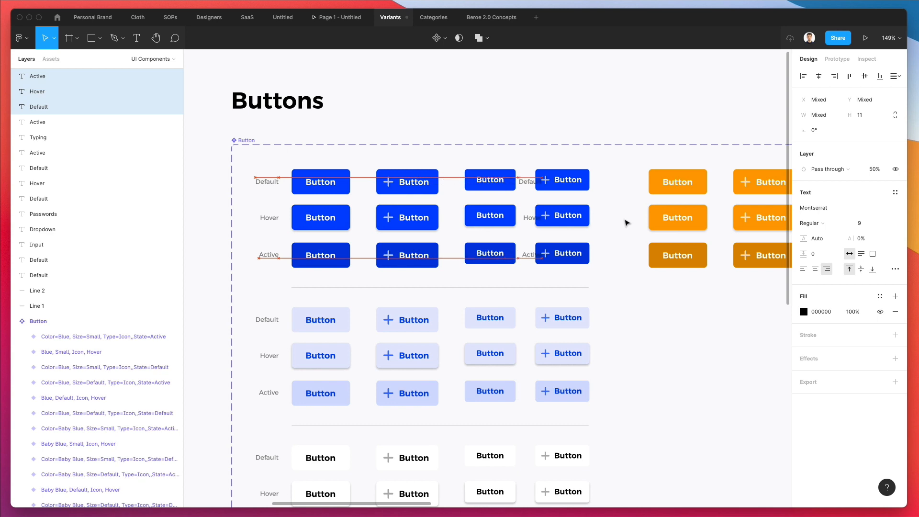
pyautogui.hotkey('shift', 'Right')
pyautogui.hotkey('shift', 'Right')
pyautogui.hotkey('shift', 'Right')
pyautogui.hotkey('shift', 'Right')
pyautogui.hotkey('shift', 'Right')
pyautogui.hotkey('shift', 'Right')
pyautogui.hotkey('shift', 'Right')
pyautogui.hotkey('shift', 'Right')
pyautogui.hotkey('shift', 'Right')
pyautogui.hotkey('shift', 'Right')
pyautogui.hotkey('shift', 'Right')
pyautogui.hotkey('shift', 'Right')
pyautogui.hotkey('shift', 'Right')
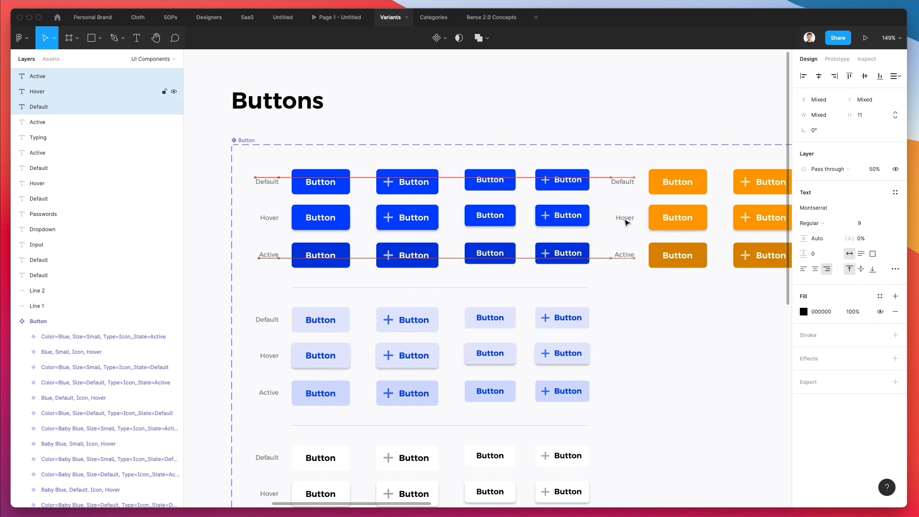
pyautogui.press('Right')
pyautogui.hscroll(10, 617, 228)
pyautogui.click(576, 317)
pyautogui.scroll(-5, 576, 317)
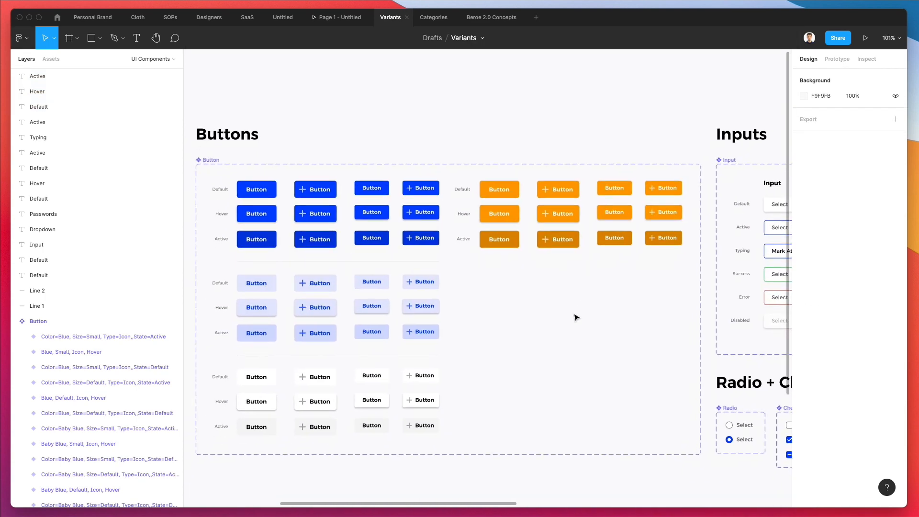
pyautogui.scroll(3, 468, 176)
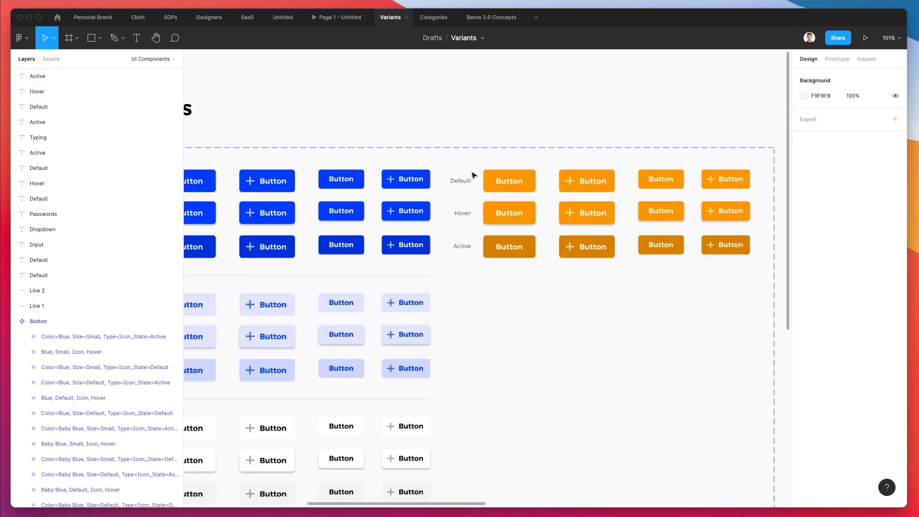
pyautogui.click(420, 281)
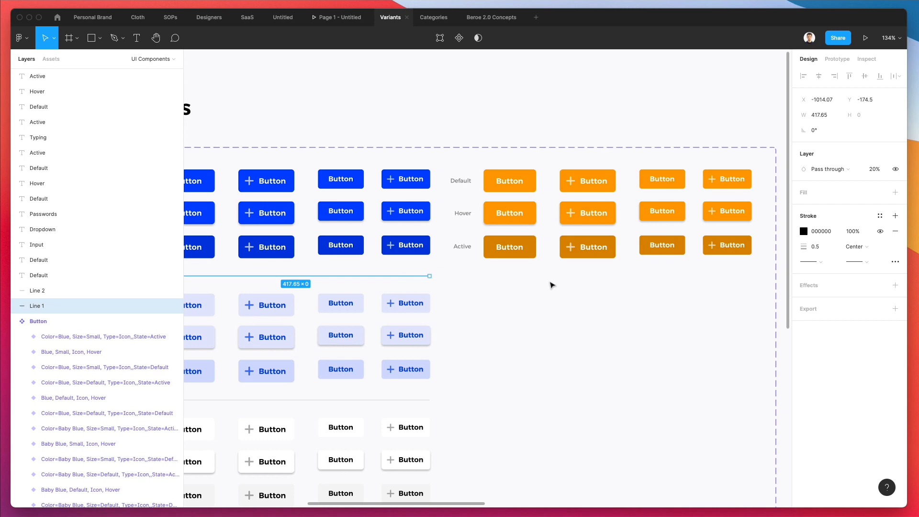
pyautogui.click(552, 285)
pyautogui.hscroll(2, 553, 283)
# - Set Color to Orange in the layer name of the orange Default-size, No Icon, Default-state button variant
pyautogui.click(478, 183)
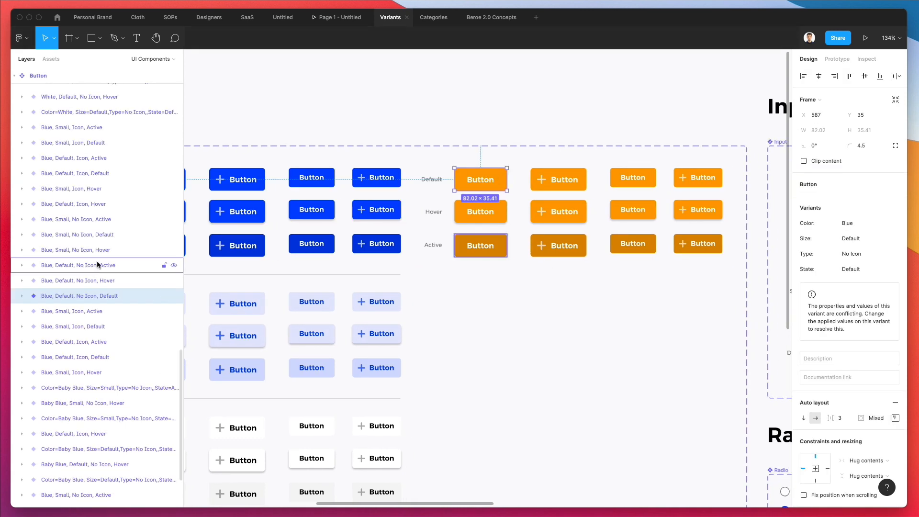
pyautogui.doubleClick(53, 297)
pyautogui.doubleClick(61, 296)
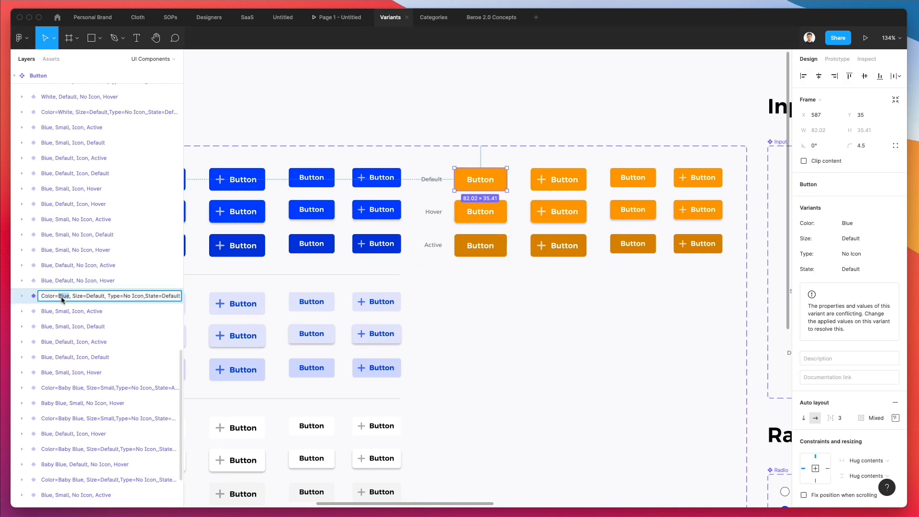
pyautogui.write('Orag')
pyautogui.press('BackSpace')
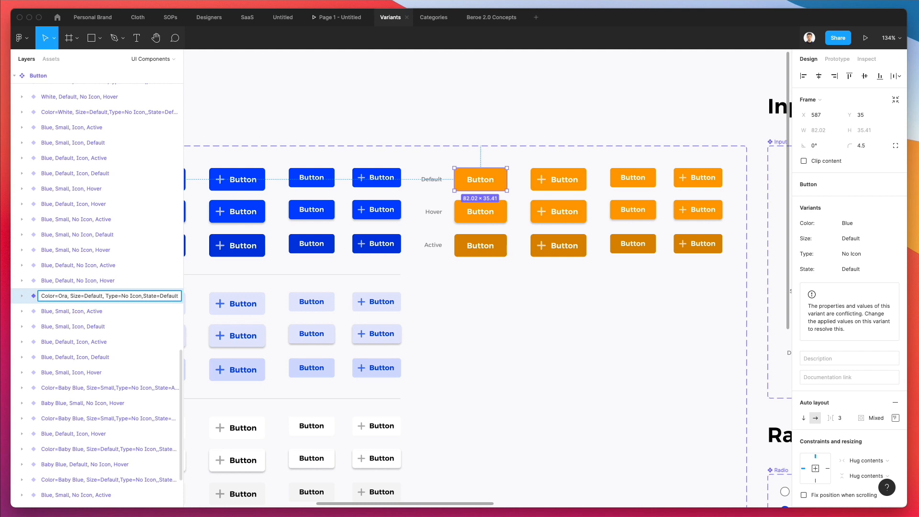
pyautogui.write('nge')
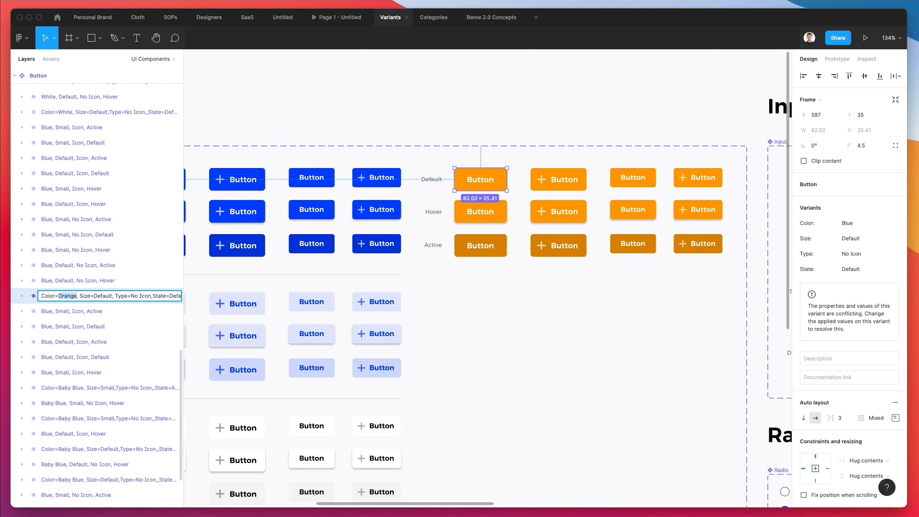
# - Set Color to Orange in the layer name of the orange Default-size, Icon, Default-state button variant
pyautogui.click(536, 180)
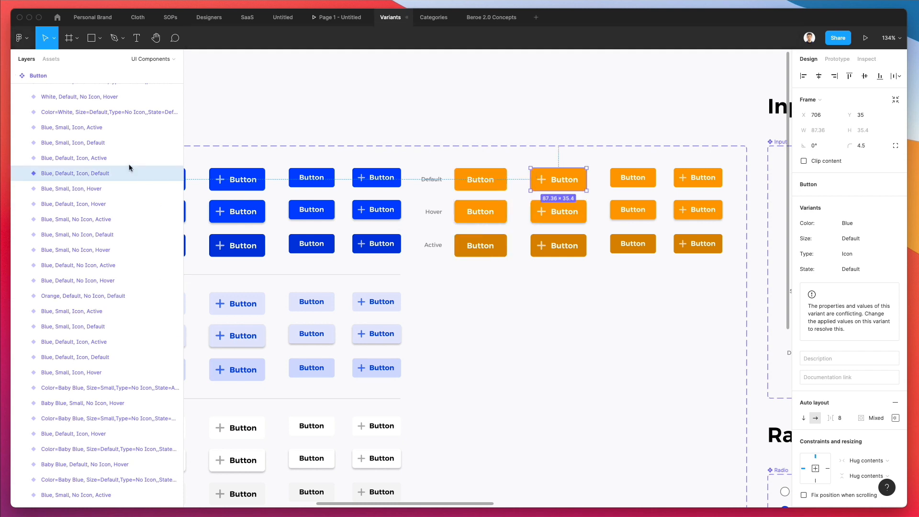
pyautogui.doubleClick(48, 173)
pyautogui.click(52, 177)
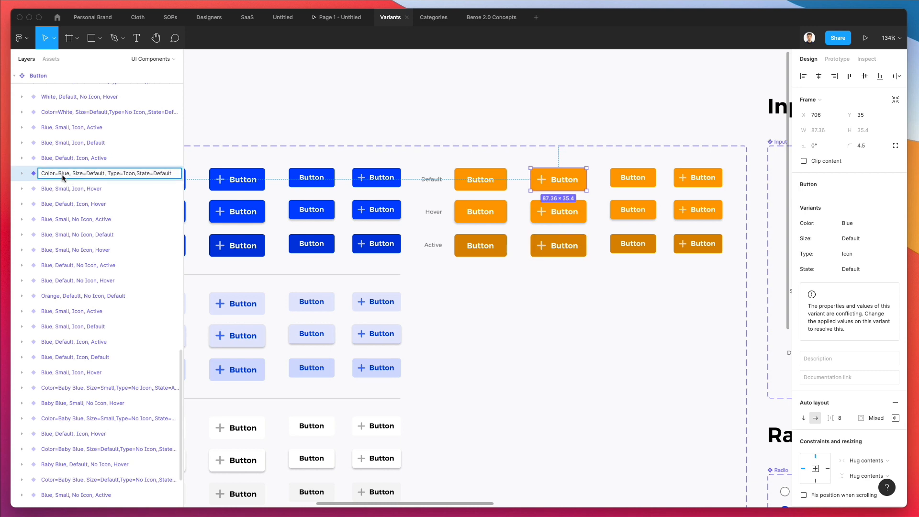
pyautogui.doubleClick(63, 174)
pyautogui.write('Orange')
# - Set Color to Orange in the layer name of the orange Small, No Icon, Default-state button variant
pyautogui.click(633, 178)
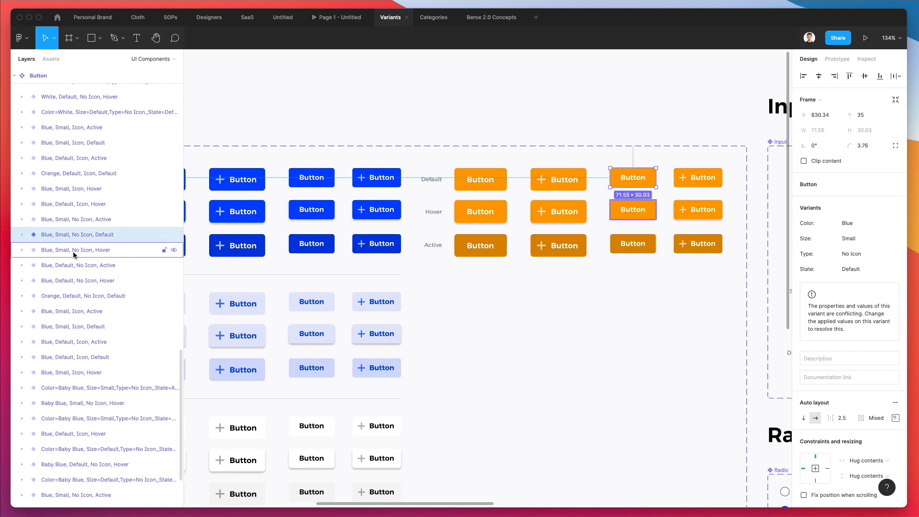
pyautogui.doubleClick(61, 235)
pyautogui.doubleClick(66, 235)
pyautogui.write('Orange')
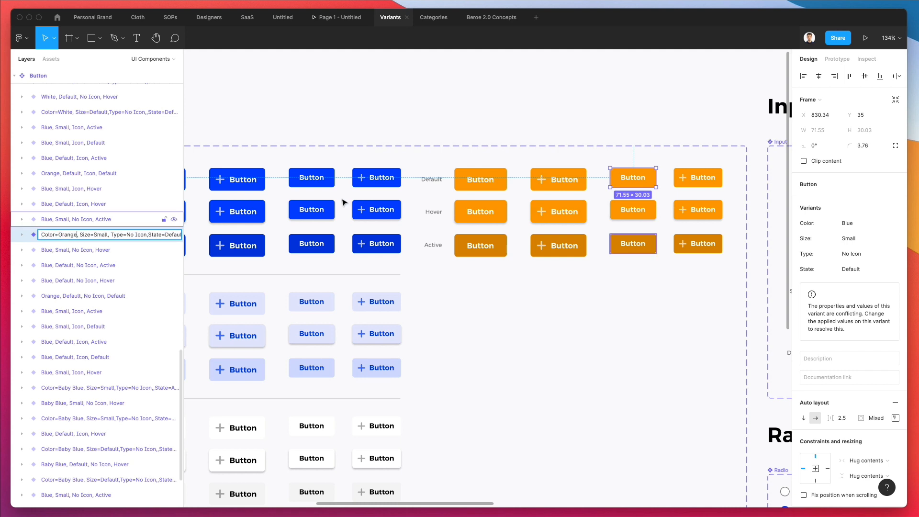
pyautogui.press('Return')
# - Set Color to Orange in the layer name of the orange Small, Icon, Default-state button variant
pyautogui.click(698, 178)
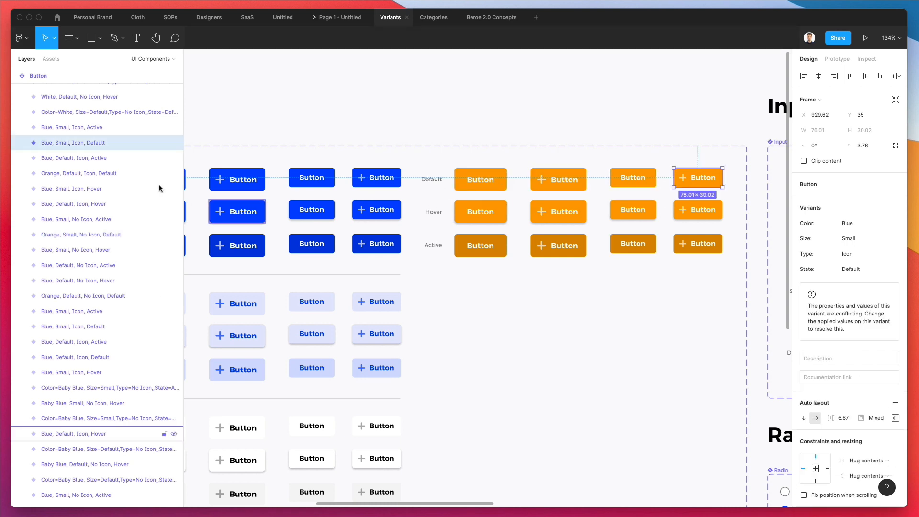
pyautogui.doubleClick(49, 148)
pyautogui.doubleClick(64, 143)
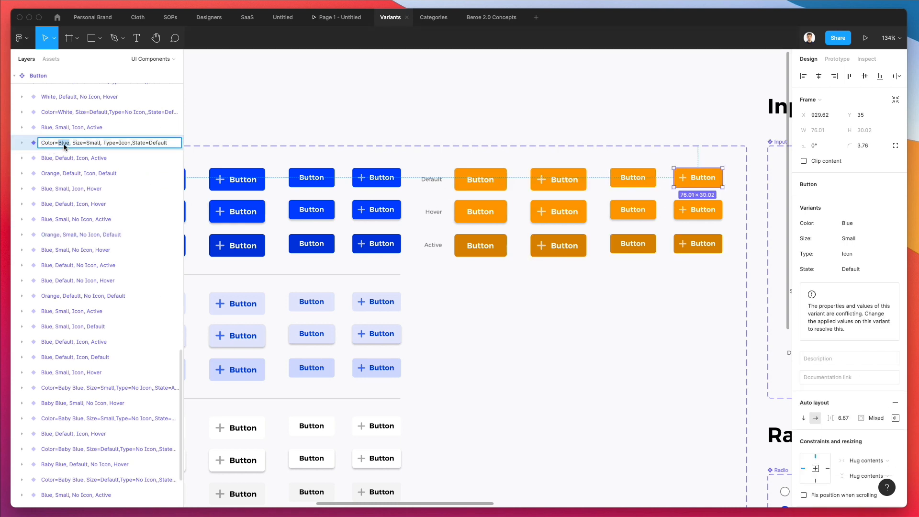
pyautogui.write('Orange')
pyautogui.press('Return')
# - Set Color to Orange in the layer name of the orange Default-size, No Icon, Hover-state button variant
pyautogui.click(457, 219)
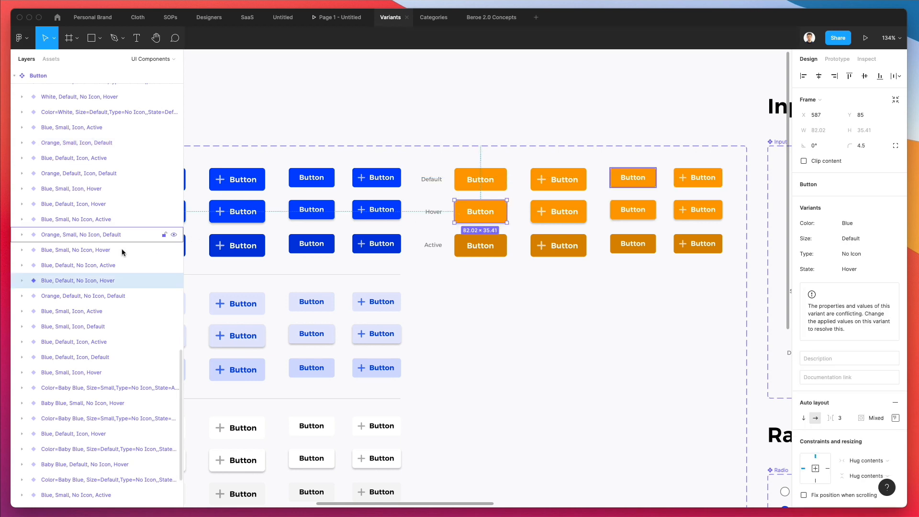
pyautogui.doubleClick(46, 282)
pyautogui.click(69, 283)
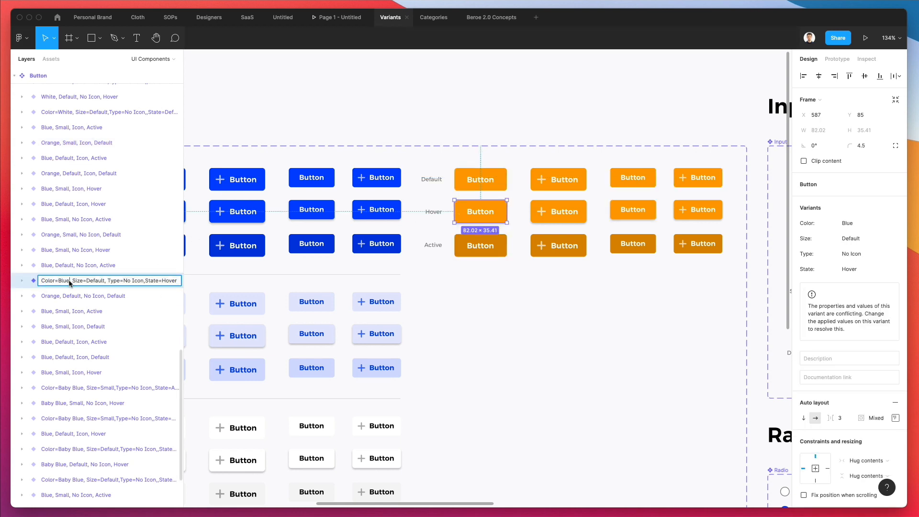
pyautogui.write('Orange')
pyautogui.press('Return')
# - Set Color to Orange in the layer name of the orange Default-size, Icon, Hover-state button variant
pyautogui.click(551, 215)
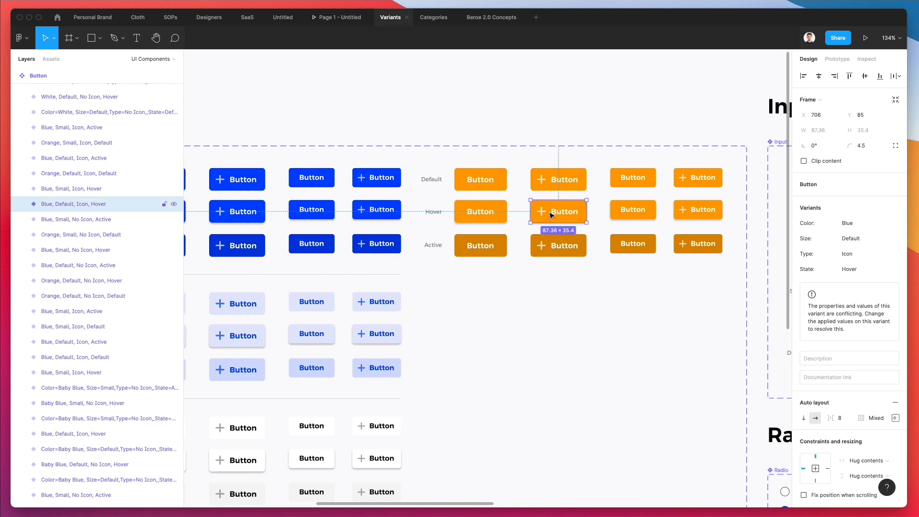
pyautogui.doubleClick(51, 205)
pyautogui.doubleClick(63, 204)
pyautogui.write('Orange')
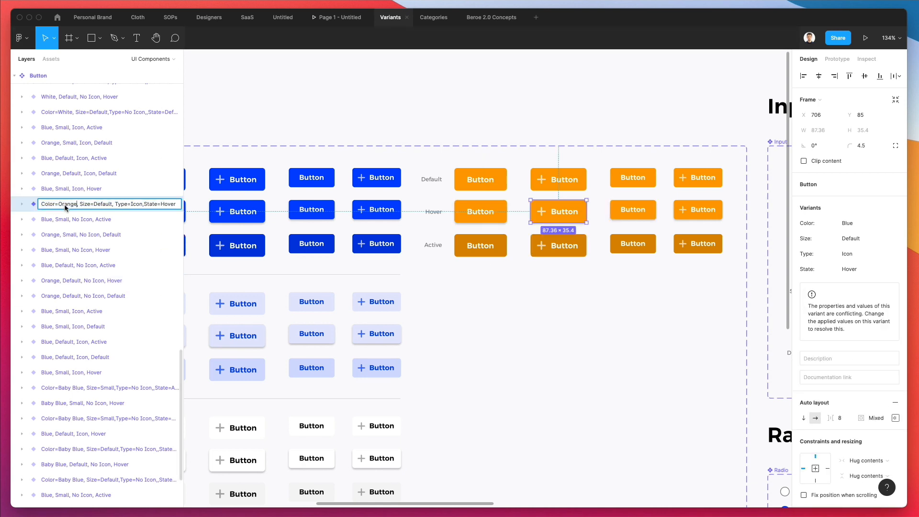
pyautogui.press('Return')
# - Set Color to Orange in the layer name of the orange Small, No Icon, Hover-state button variant
pyautogui.click(54, 250)
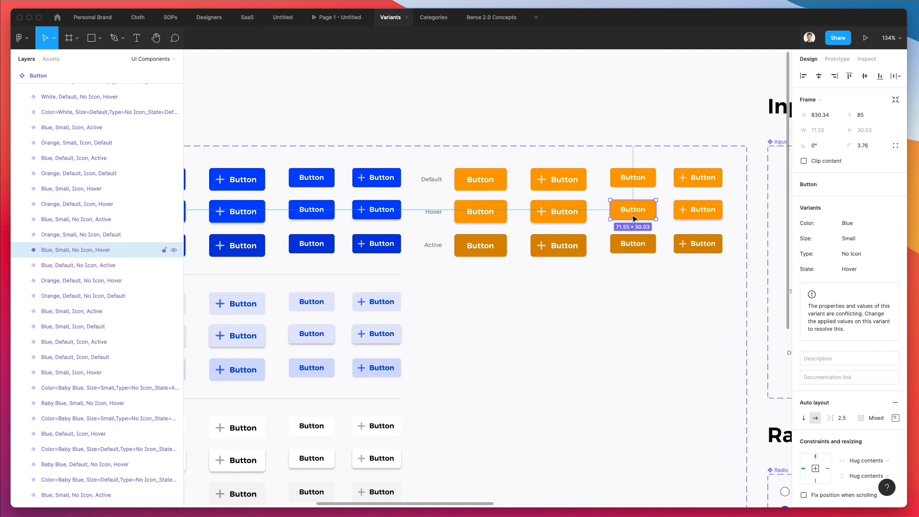
pyautogui.doubleClick(53, 250)
pyautogui.doubleClick(48, 250)
pyautogui.write('Orange')
pyautogui.press('Return')
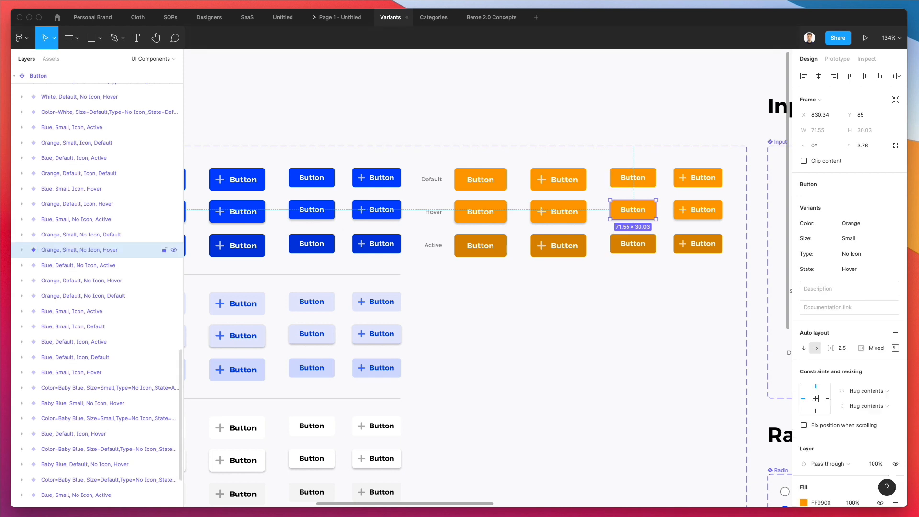
# - Set Color to Orange in the layer name of the orange Small, Icon, Hover-state button variant
pyautogui.click(699, 209)
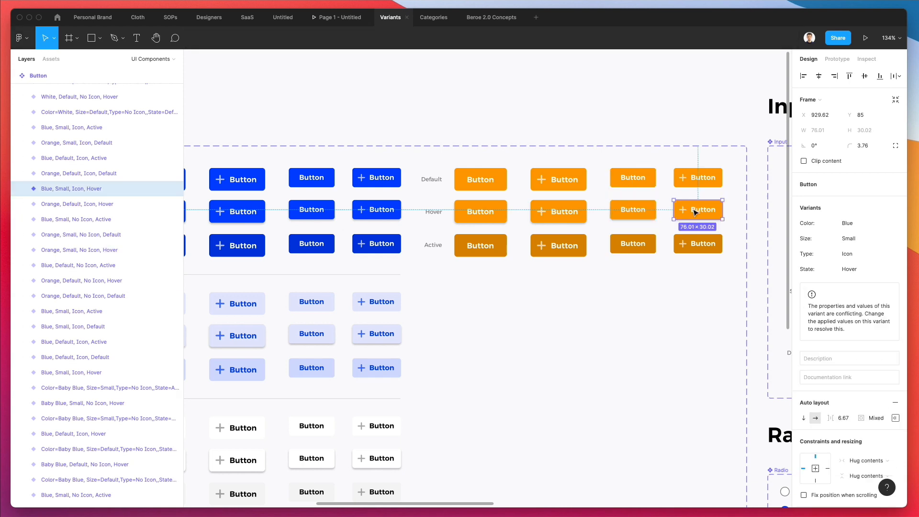
pyautogui.doubleClick(54, 189)
pyautogui.write('Orange, Small, Icon, Hover')
pyautogui.press('Return')
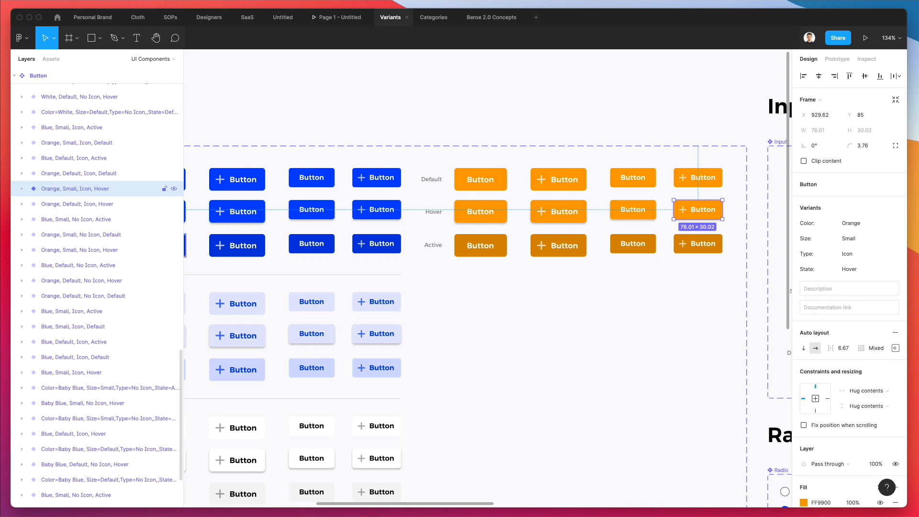
# - Set Color to Orange in the layer name of the dark orange Default-size, No Icon, Active-state button variant
pyautogui.click(480, 245)
pyautogui.doubleClick(60, 266)
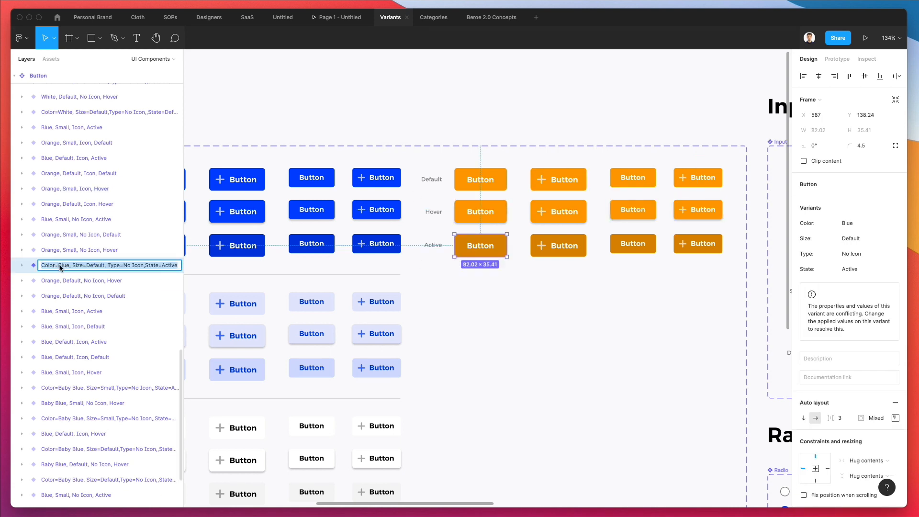
pyautogui.write('Orange, Default, No Icon, Active')
pyautogui.press('Return')
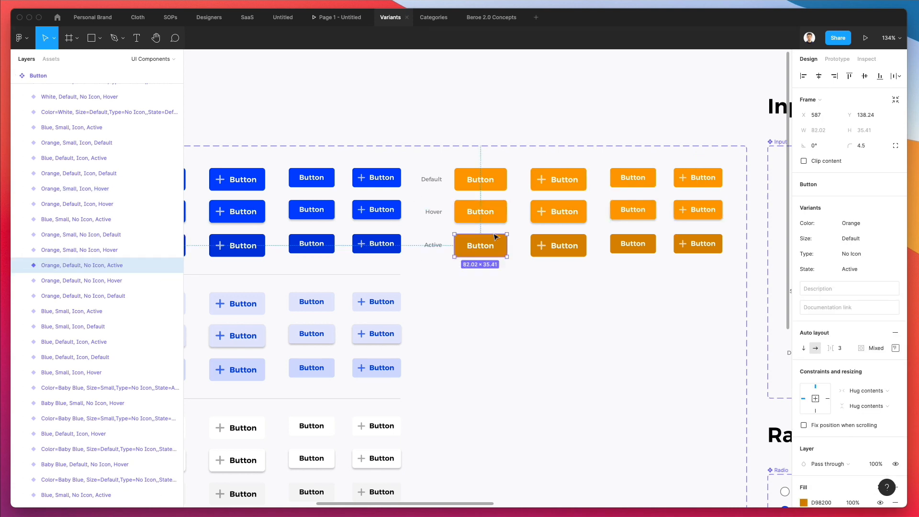
# - Set Color to Orange in the layer name of the dark orange Default-size, Icon, Active-state button variant
pyautogui.click(546, 244)
pyautogui.doubleClick(61, 158)
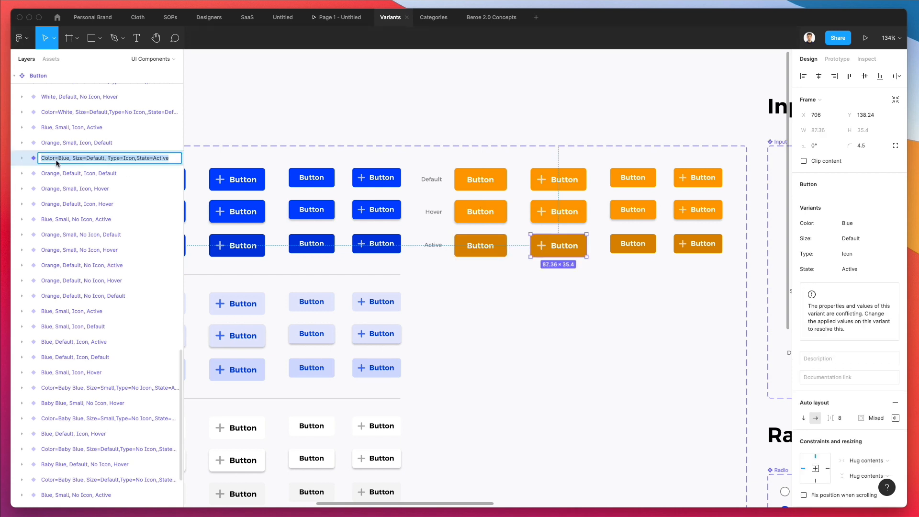
pyautogui.doubleClick(63, 161)
pyautogui.write('Orange')
pyautogui.press('Return')
# - Set Color to Orange in the layer name of the dark orange Small, No Icon, Active-state button variant
pyautogui.click(633, 243)
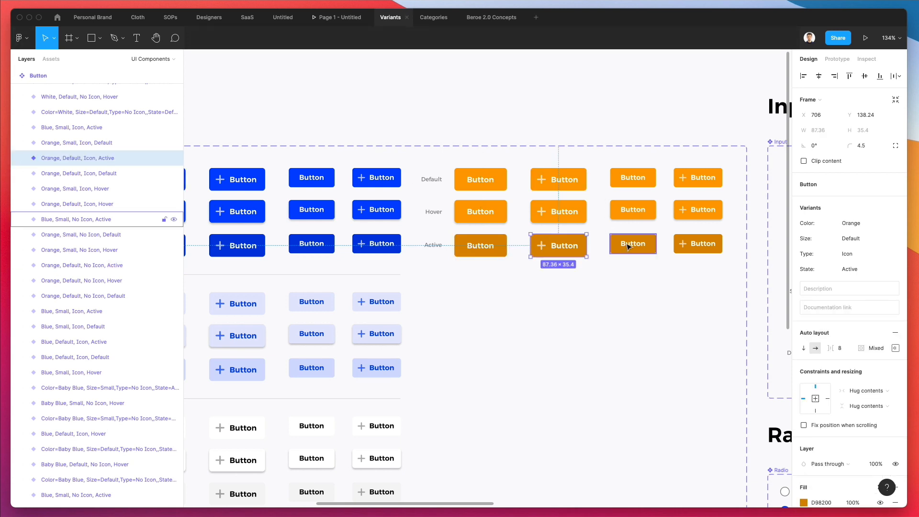
pyautogui.doubleClick(68, 220)
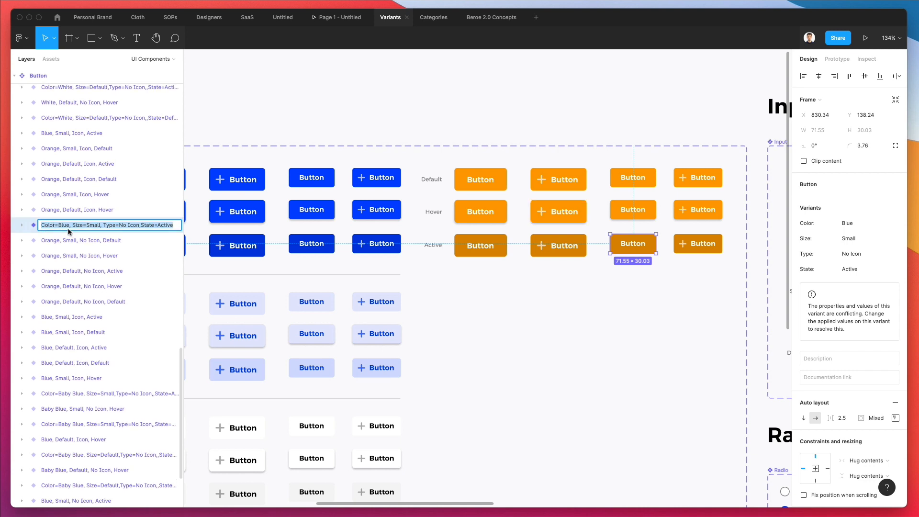
pyautogui.doubleClick(64, 224)
pyautogui.write('Orange')
pyautogui.press('Return')
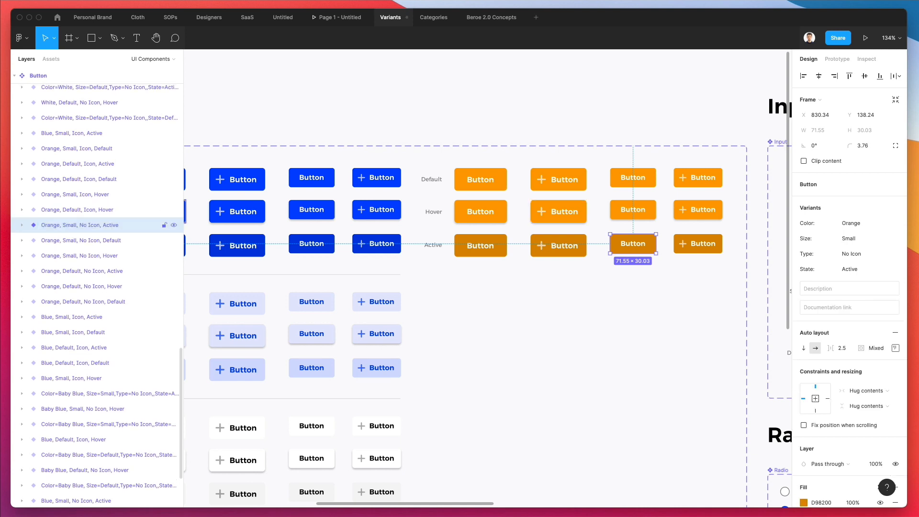
# - Set Color to Orange in the layer name of the dark orange Small, Icon, Active-state button variant and deselect it
pyautogui.click(689, 246)
pyautogui.doubleClick(55, 134)
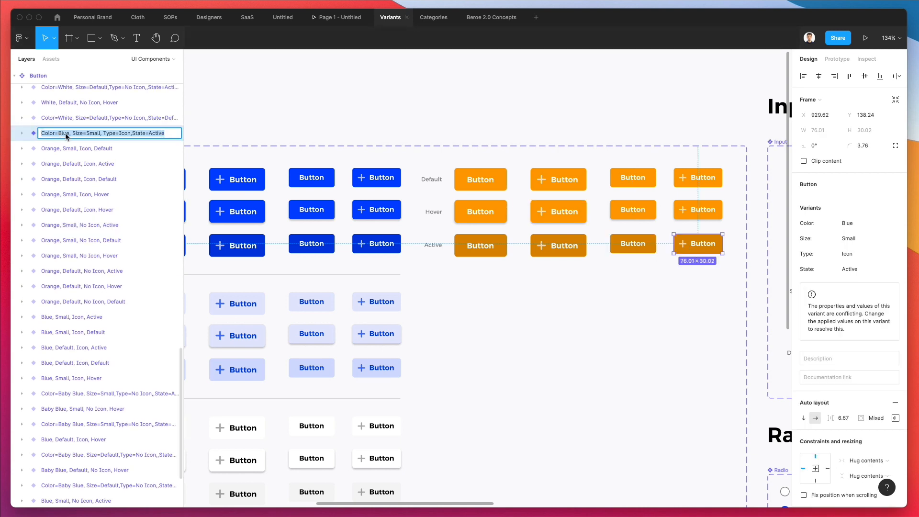
pyautogui.doubleClick(66, 136)
pyautogui.write('Orange')
pyautogui.press('Return')
pyautogui.press('Escape')
pyautogui.scroll(-3, 583, 322)
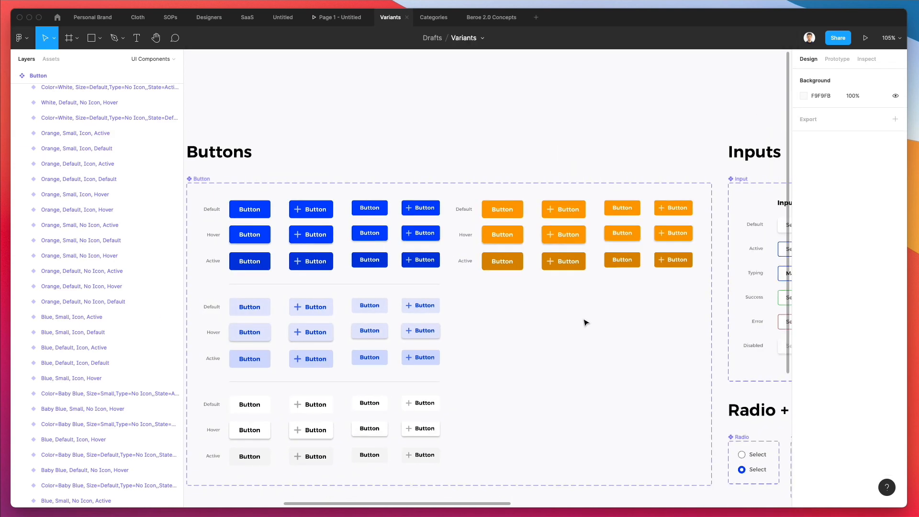
pyautogui.scroll(-2, 583, 322)
pyautogui.hscroll(2, 583, 322)
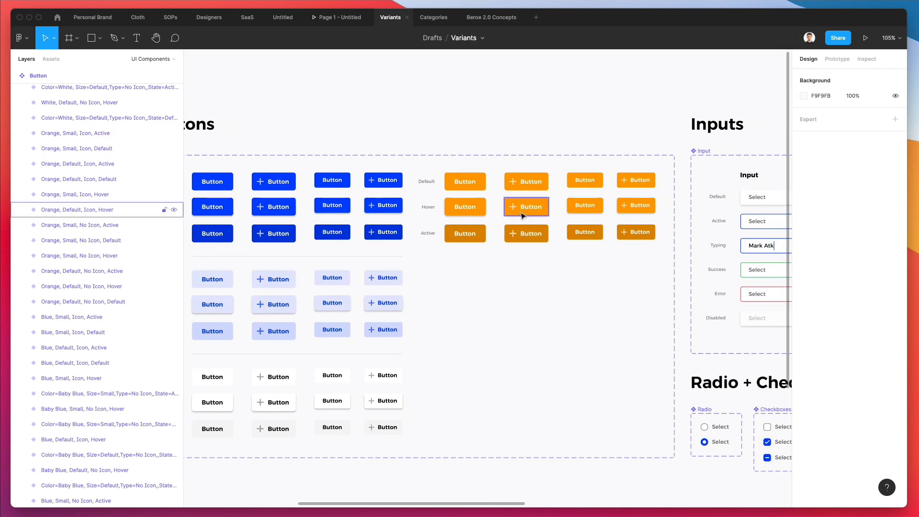
# - Place a Button instance from the local components inside the grey frame, below the password field
pyautogui.hscroll(10, 526, 220)
pyautogui.scroll(-2, 533, 229)
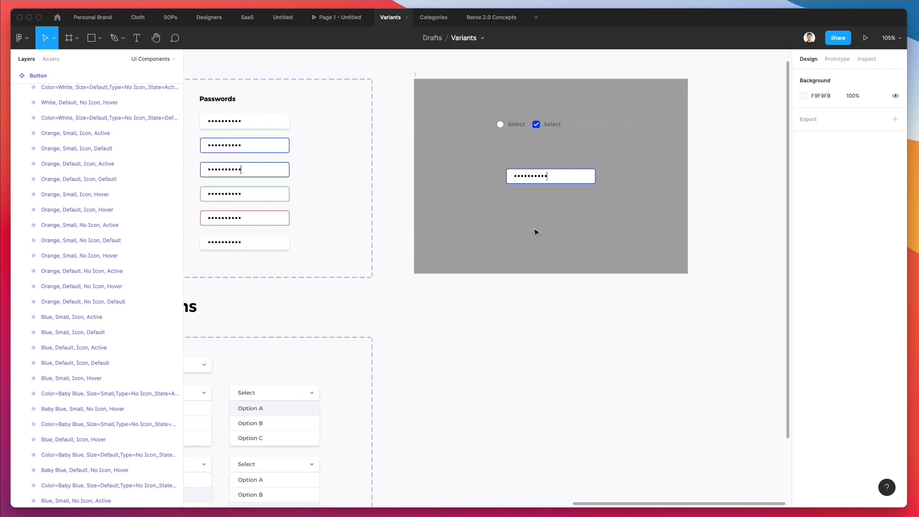
pyautogui.hscroll(1, 536, 232)
pyautogui.click(51, 59)
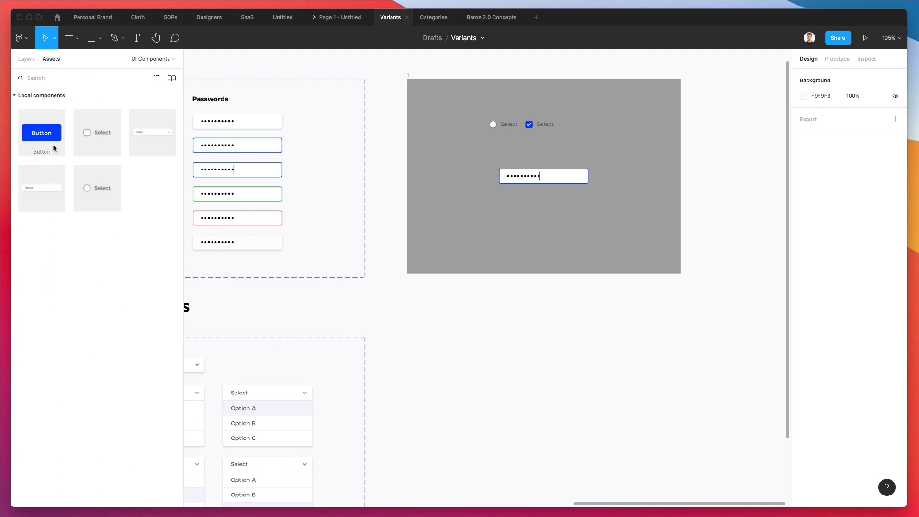
pyautogui.moveTo(54, 148); pyautogui.dragTo(528, 231)
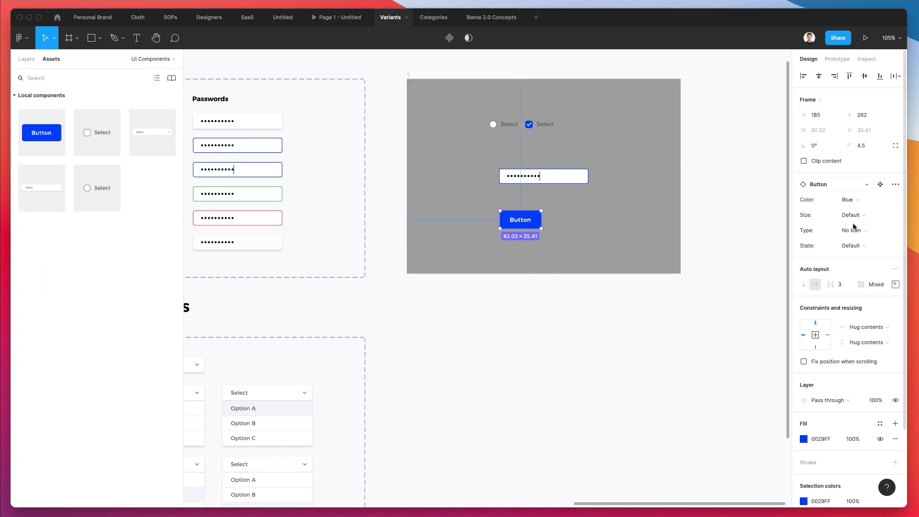
# - Set the placed button instance's Color to Orange and its Size to Small
pyautogui.click(863, 204)
pyautogui.click(875, 232)
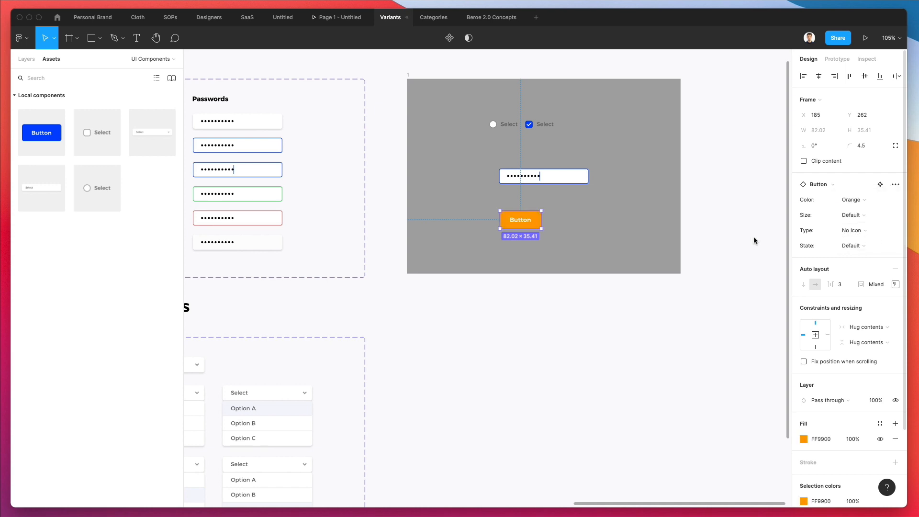
pyautogui.click(851, 215)
pyautogui.click(851, 226)
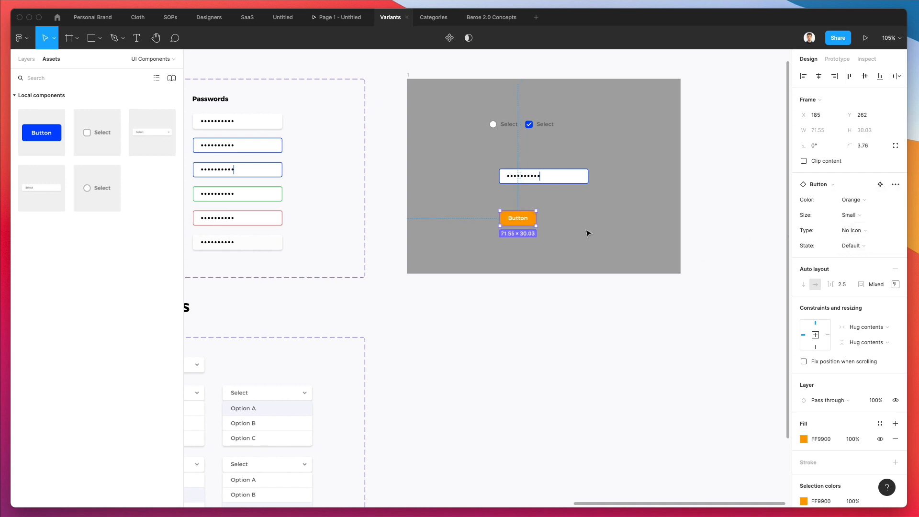
# - Set the placed button instance's Type to Icon, choose another State for it, and deselect it
pyautogui.click(859, 228)
pyautogui.click(859, 230)
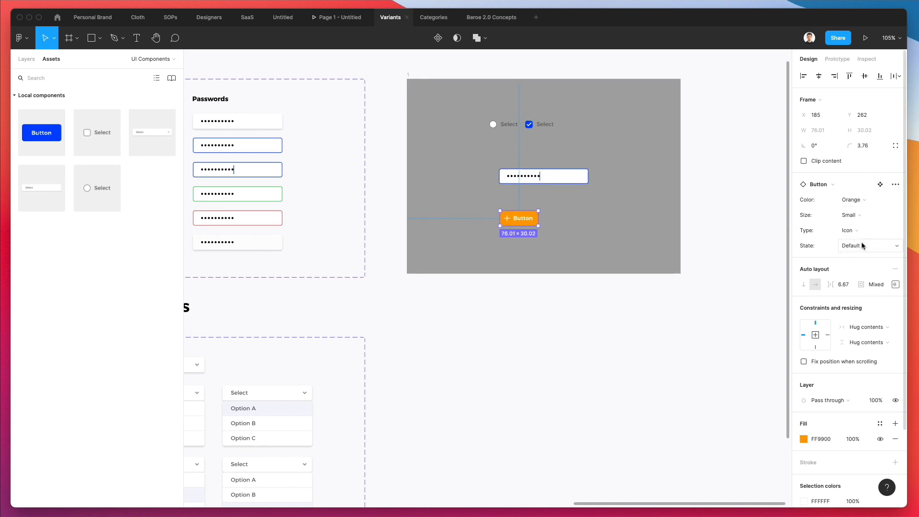
pyautogui.click(854, 245)
pyautogui.click(861, 257)
pyautogui.click(644, 233)
# - Paste a green Button instance with fill 00CE78 in the empty area above the Button component set
pyautogui.hscroll(-15, 642, 233)
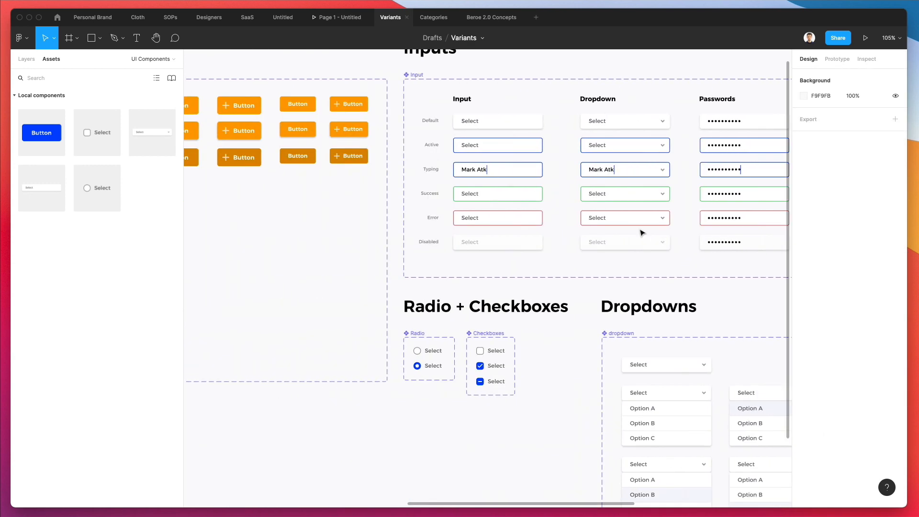
pyautogui.hotkey('alt', '1')
pyautogui.scroll(3, 472, 199)
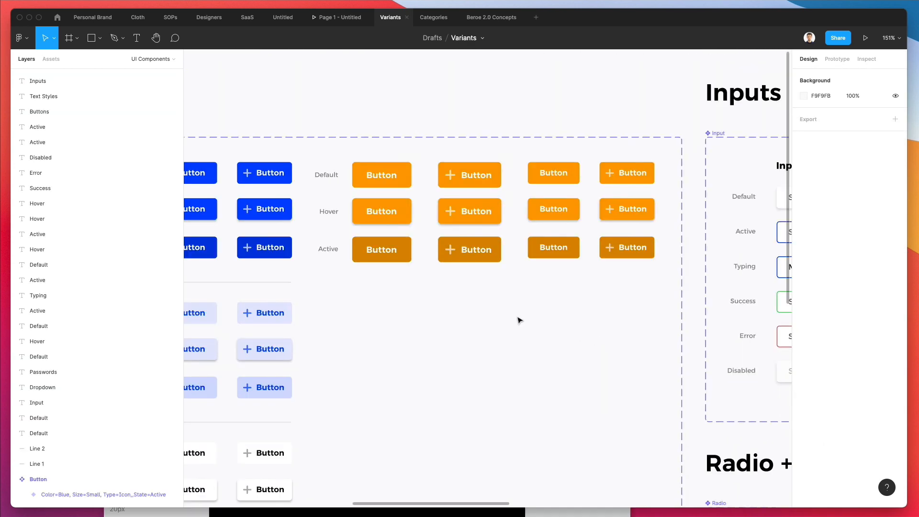
pyautogui.moveTo(314, 159); pyautogui.dragTo(671, 322)
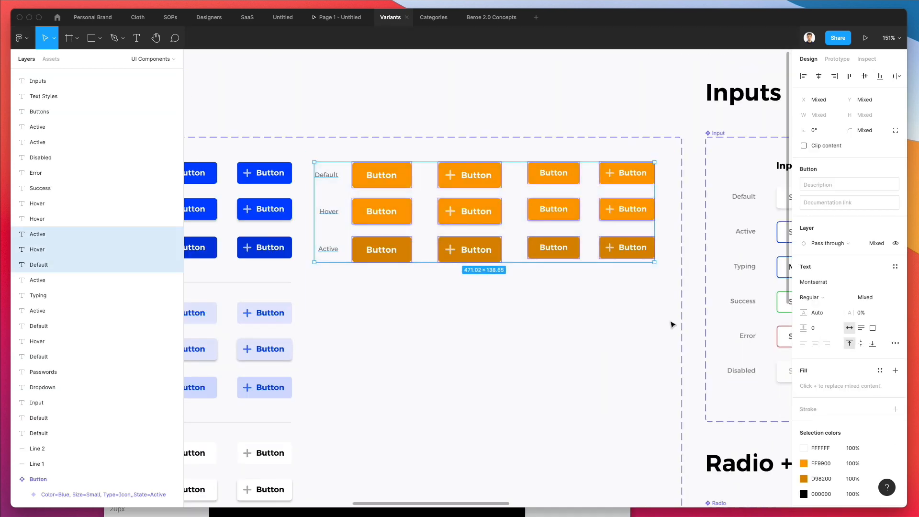
pyautogui.click(459, 129)
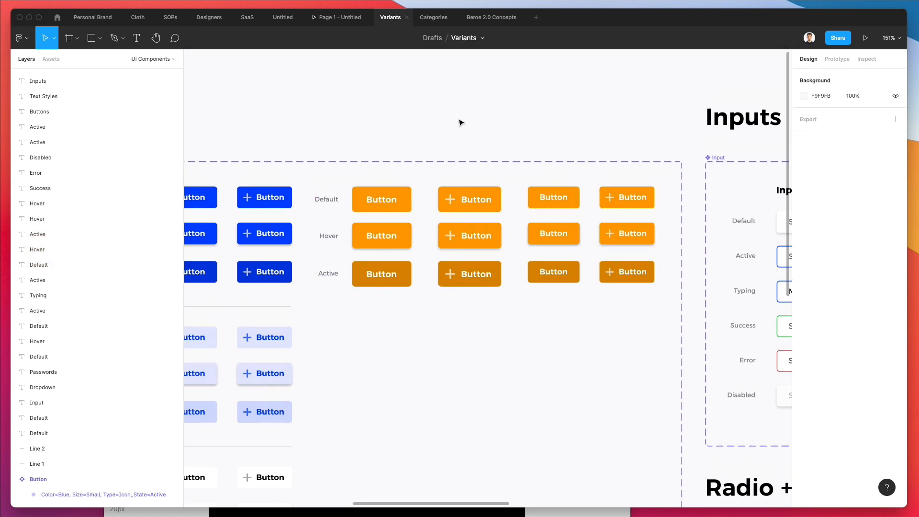
pyautogui.scroll(5, 460, 144)
pyautogui.hotkey('ctrl', 'v')
pyautogui.scroll(-6, 498, 311)
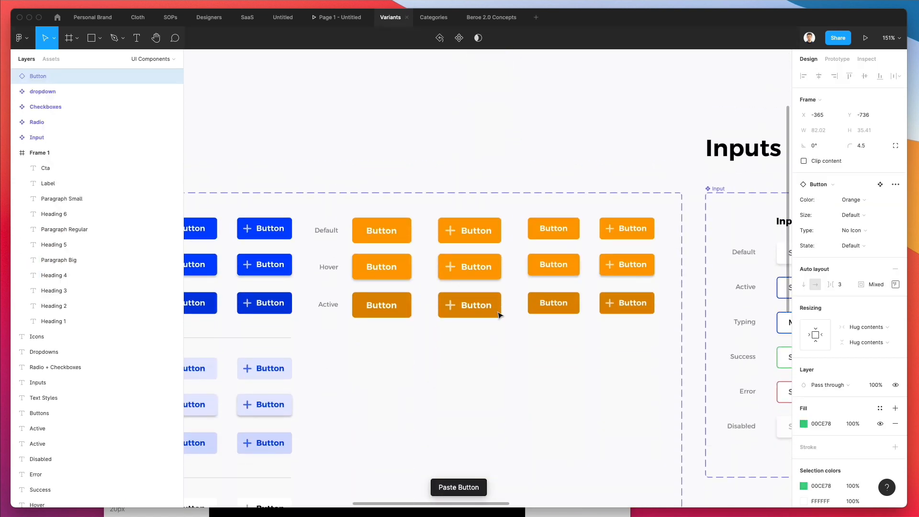
# - Try to duplicate all the orange button variants together with their state labels
pyautogui.moveTo(318, 162); pyautogui.dragTo(679, 342)
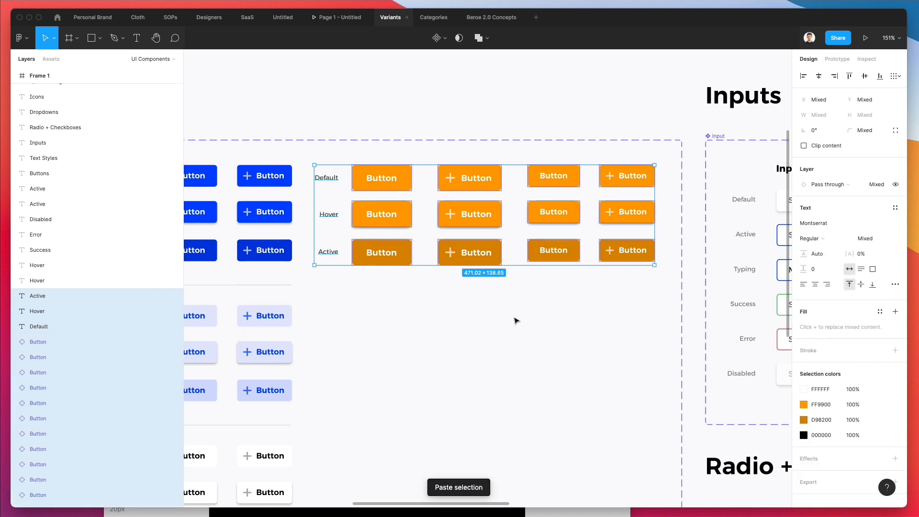
pyautogui.scroll(-6, 104, 288)
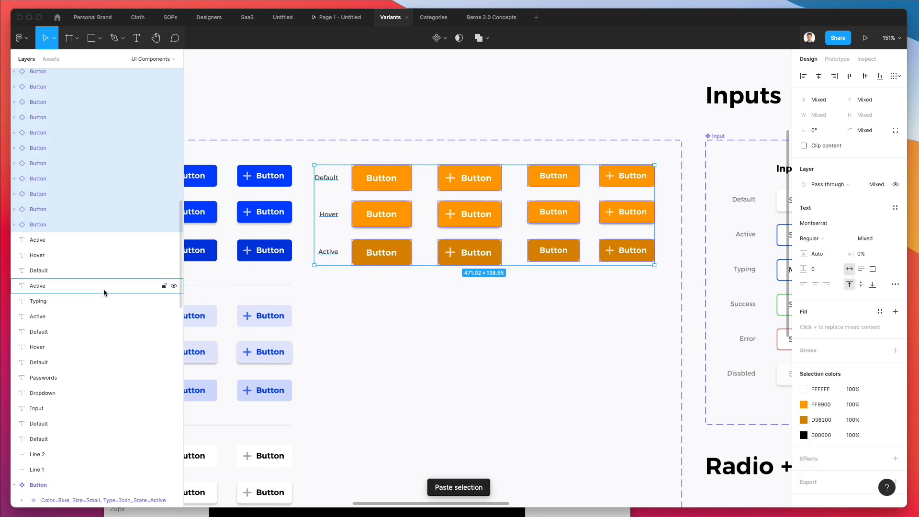
pyautogui.press('Escape')
# - Duplicate all twelve orange variants within the Button component set and place the copies below the originals, beside the baby blue rows
pyautogui.click(381, 177)
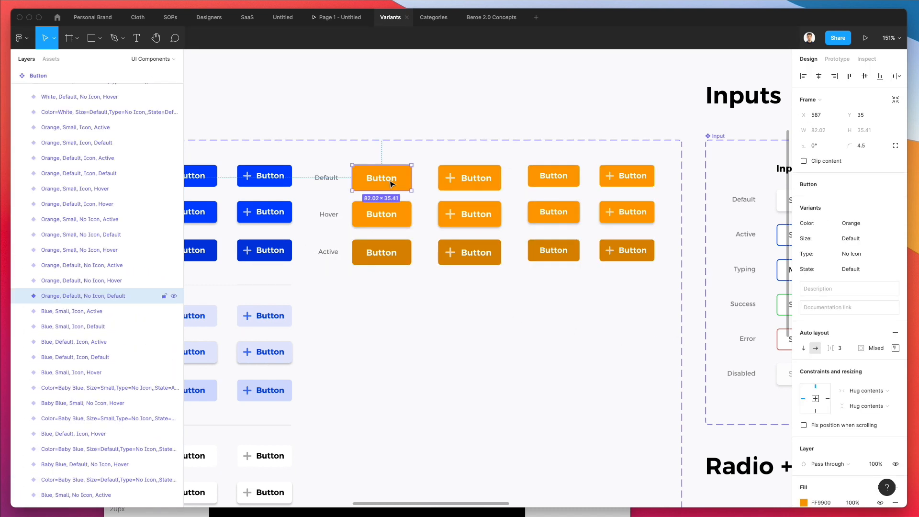
pyautogui.scroll(2, 114, 272)
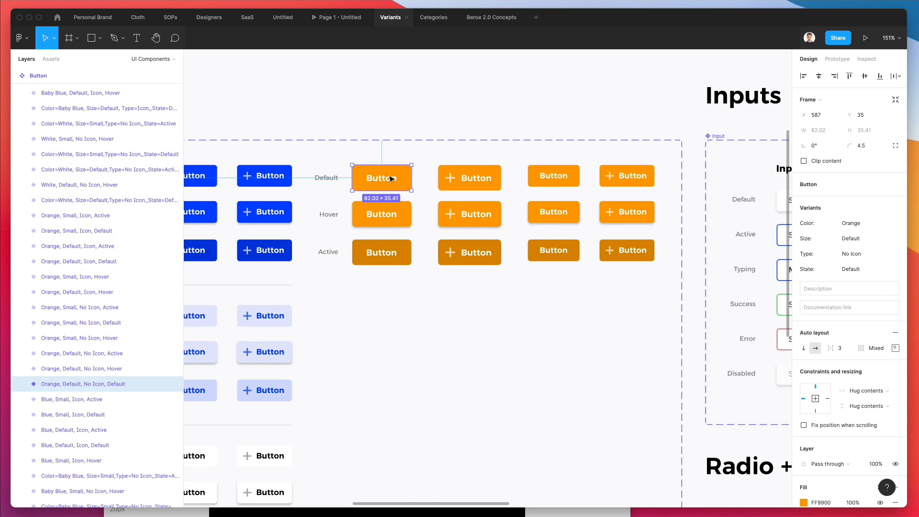
pyautogui.keyDown('shift'); pyautogui.click(387, 223); pyautogui.keyUp('shift')
pyautogui.keyDown('shift'); pyautogui.click(381, 253); pyautogui.keyUp('shift')
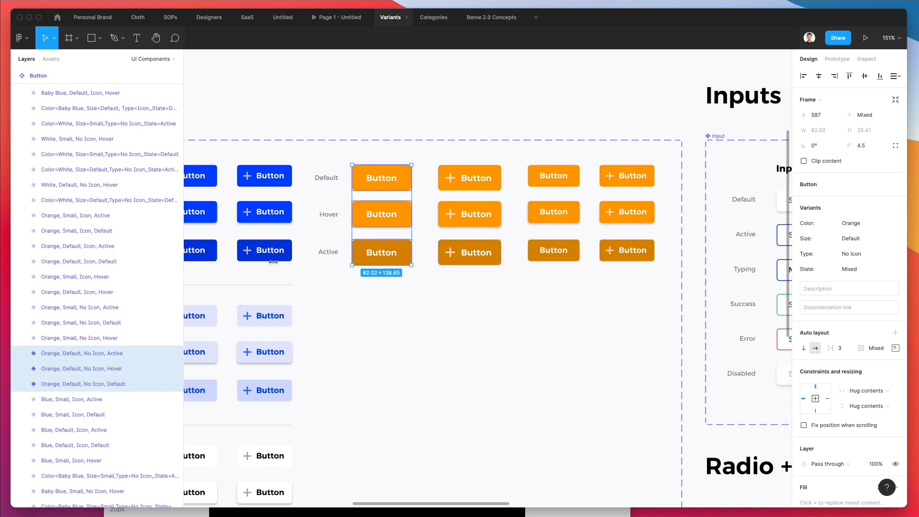
pyautogui.click(63, 215)
pyautogui.keyDown('shift'); pyautogui.click(87, 384); pyautogui.keyUp('shift')
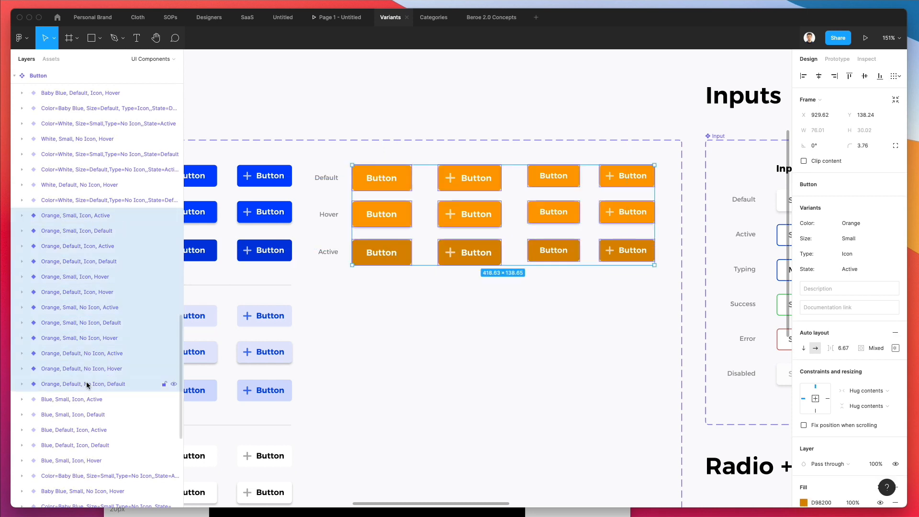
pyautogui.hotkey('ctrl', 'v')
pyautogui.moveTo(473, 218); pyautogui.dragTo(462, 360)
pyautogui.click(445, 287)
# - Duplicate the Default, Hover and Active labels beside the orange buttons and align the copies with the new lower rows
pyautogui.scroll(4, 87, 194)
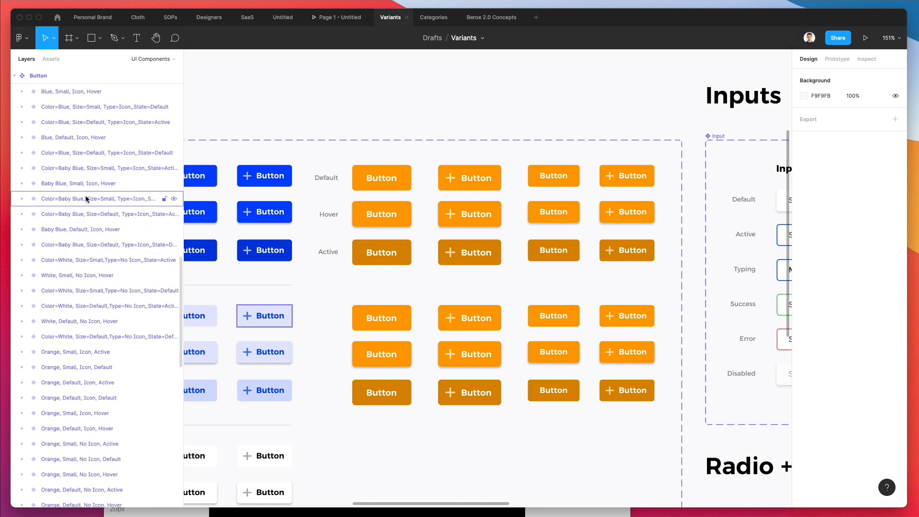
pyautogui.scroll(-2, 329, 198)
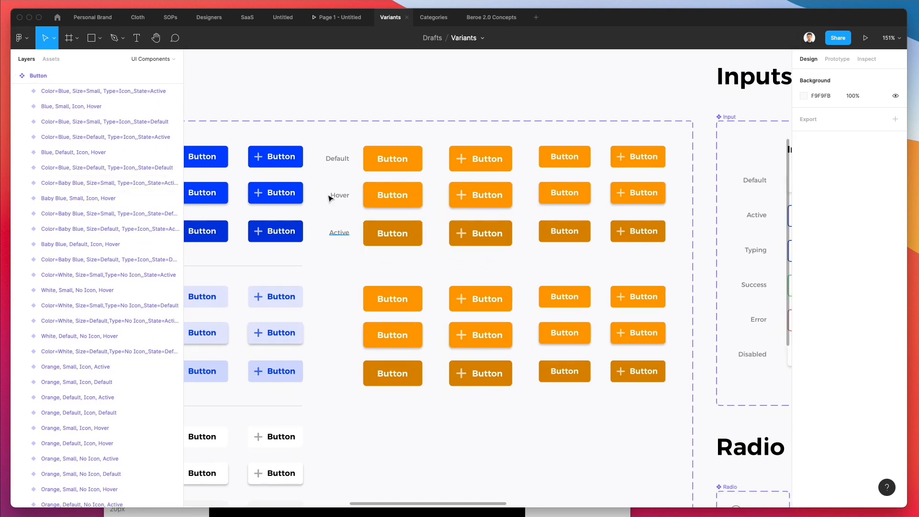
pyautogui.moveTo(331, 139); pyautogui.dragTo(352, 238)
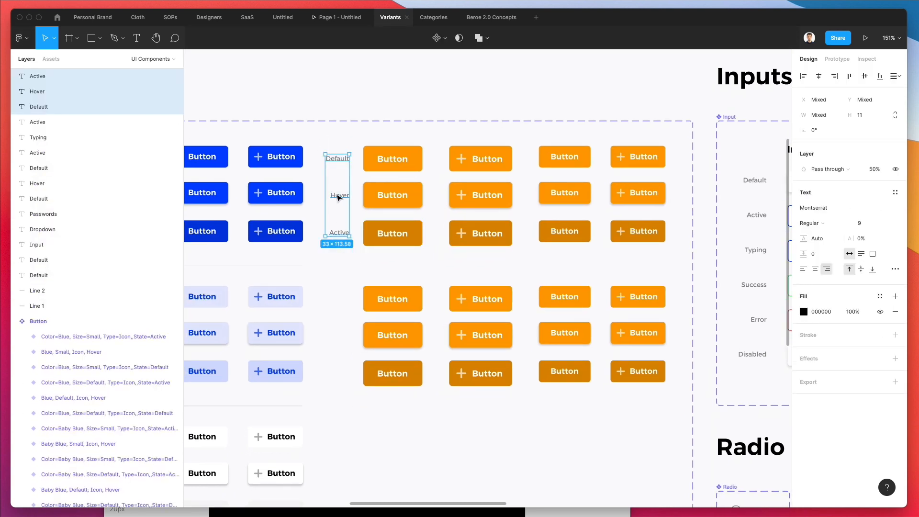
pyautogui.moveTo(337, 196); pyautogui.dragTo(343, 337)
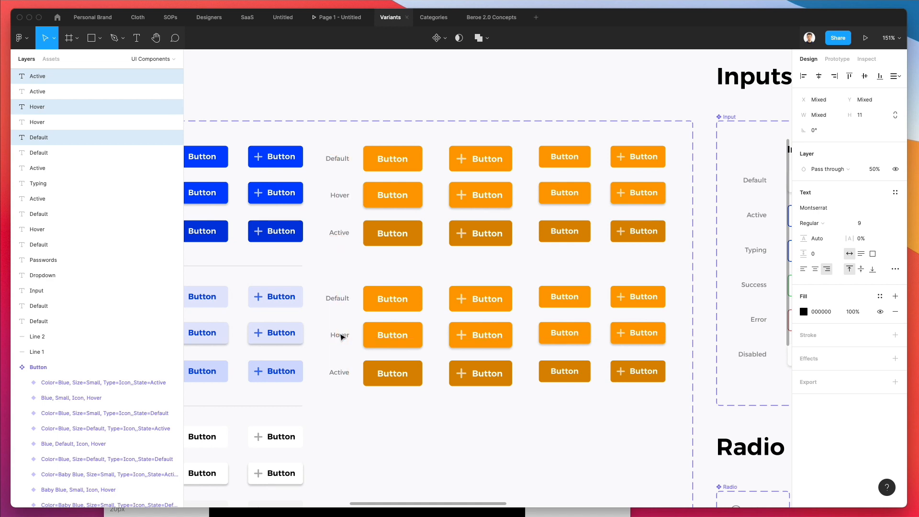
pyautogui.click(423, 263)
# - Recolour the eight Default and Hover variants in the duplicated rows with the green of the sample button above the set
pyautogui.click(417, 293)
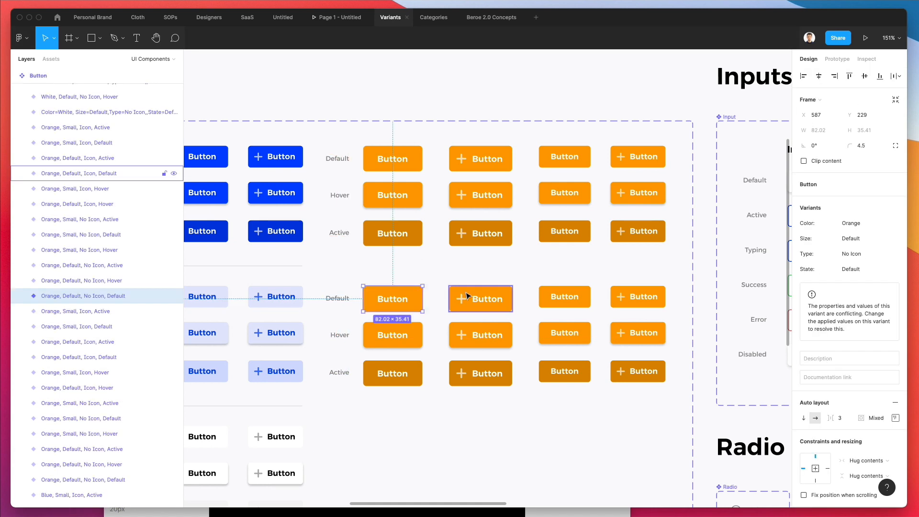
pyautogui.keyDown('shift'); pyautogui.click(472, 294); pyautogui.keyUp('shift')
pyautogui.keyDown('shift'); pyautogui.click(428, 326); pyautogui.keyUp('shift')
pyautogui.keyDown('shift'); pyautogui.click(487, 330); pyautogui.keyUp('shift')
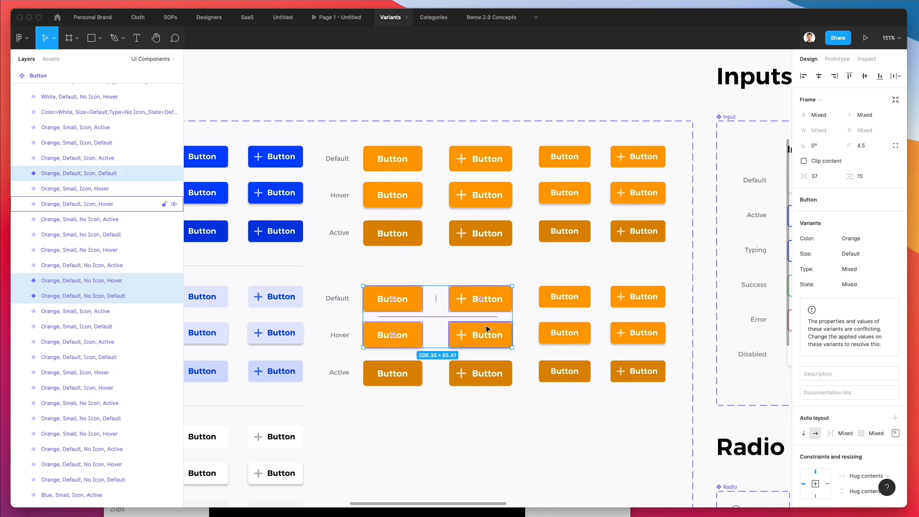
pyautogui.keyDown('shift'); pyautogui.click(546, 331); pyautogui.keyUp('shift')
pyautogui.keyDown('shift'); pyautogui.click(550, 297); pyautogui.keyUp('shift')
pyautogui.keyDown('shift'); pyautogui.click(620, 290); pyautogui.keyUp('shift')
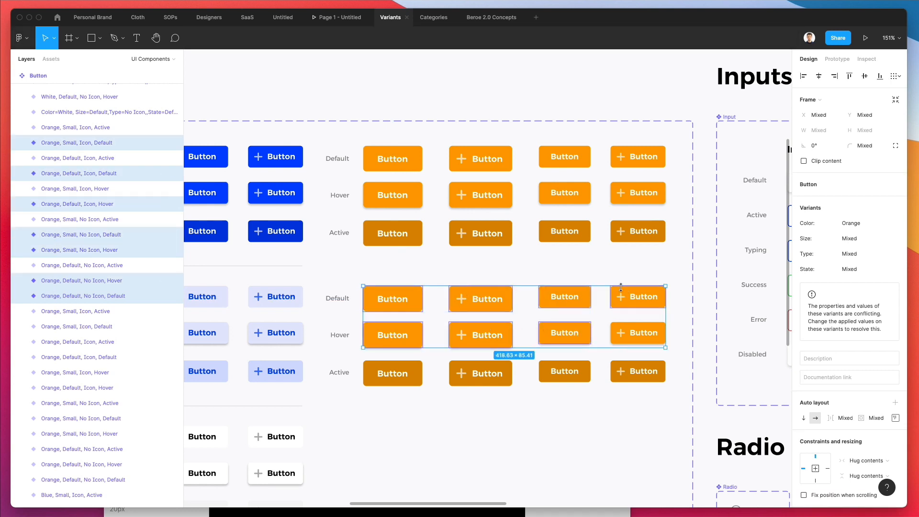
pyautogui.keyDown('shift'); pyautogui.click(636, 329); pyautogui.keyUp('shift')
pyautogui.scroll(3, 633, 329)
pyautogui.scroll(3, 587, 305)
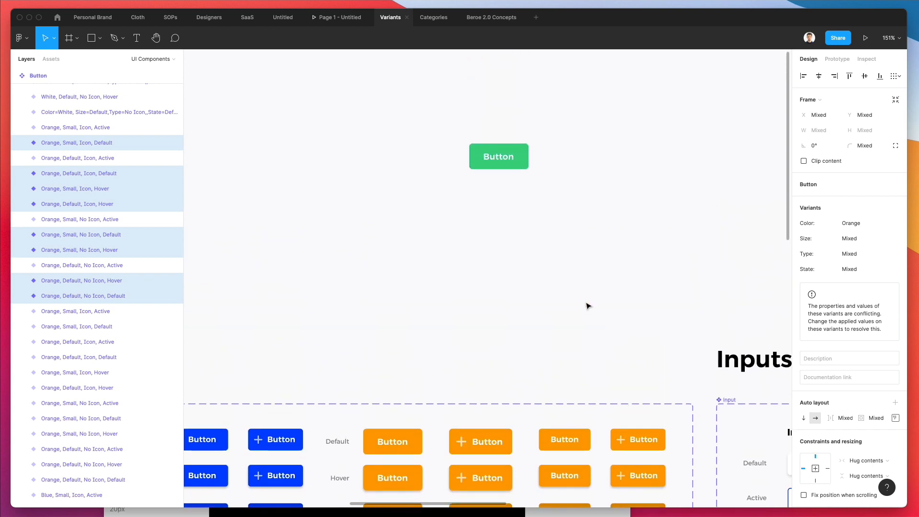
pyautogui.scroll(-1, 444, 201)
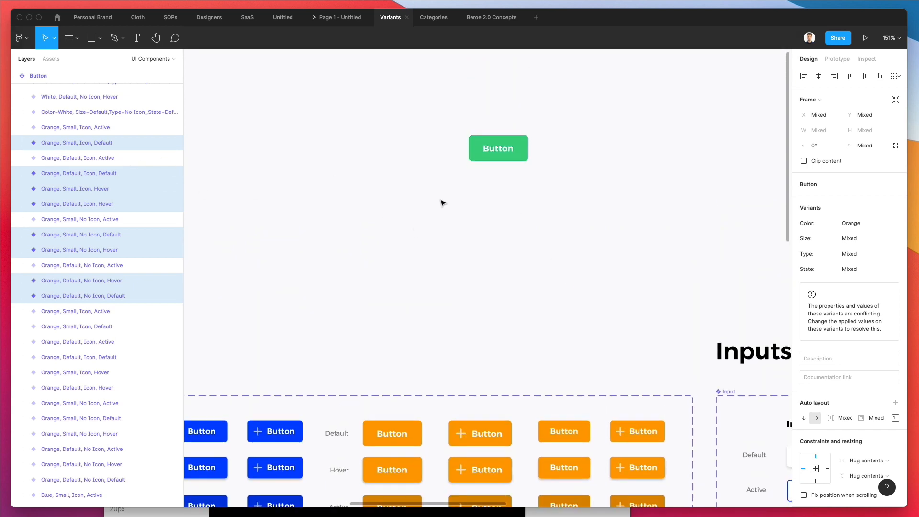
pyautogui.scroll(-6, 462, 180)
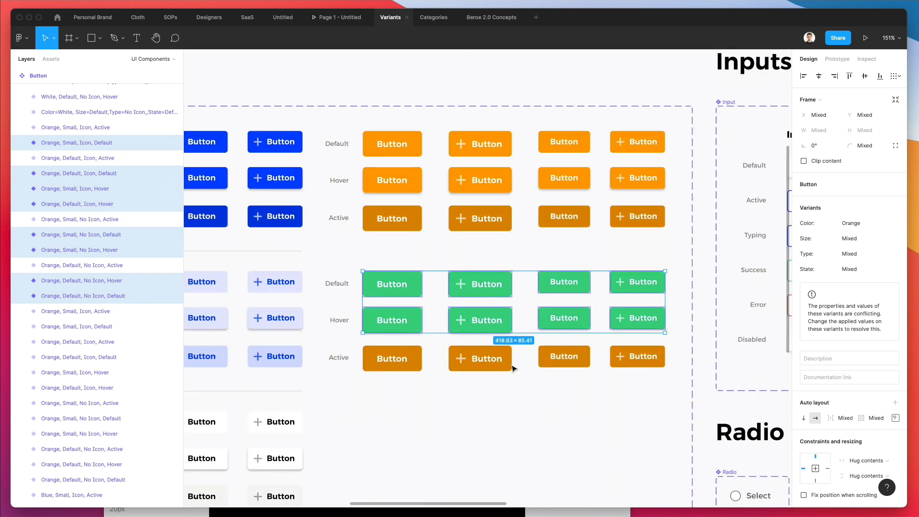
pyautogui.click(518, 389)
# - Recolour the four duplicated Active-state variants with the green sampled from the Hover row above them
pyautogui.click(420, 356)
pyautogui.keyDown('shift'); pyautogui.click(479, 358); pyautogui.keyUp('shift')
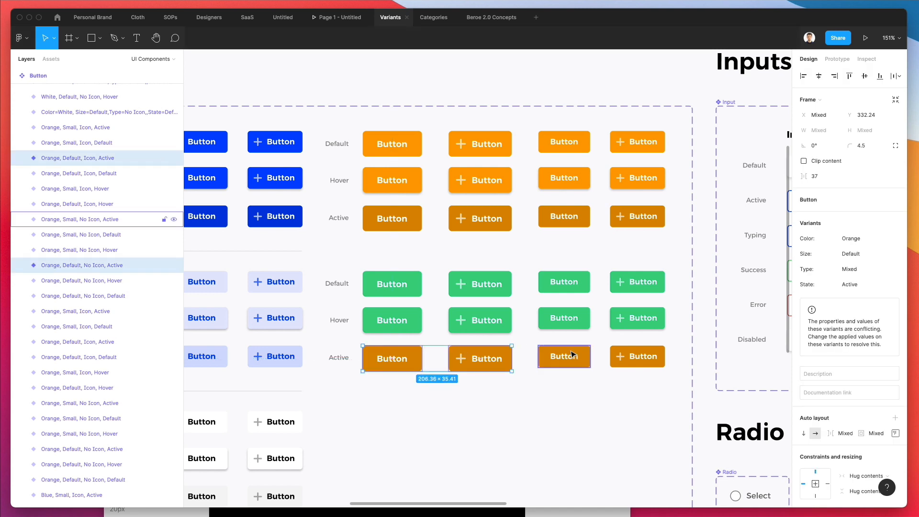
pyautogui.keyDown('shift'); pyautogui.click(565, 356); pyautogui.keyUp('shift')
pyautogui.keyDown('shift'); pyautogui.click(619, 356); pyautogui.keyUp('shift')
pyautogui.press('i')
pyautogui.click(565, 313)
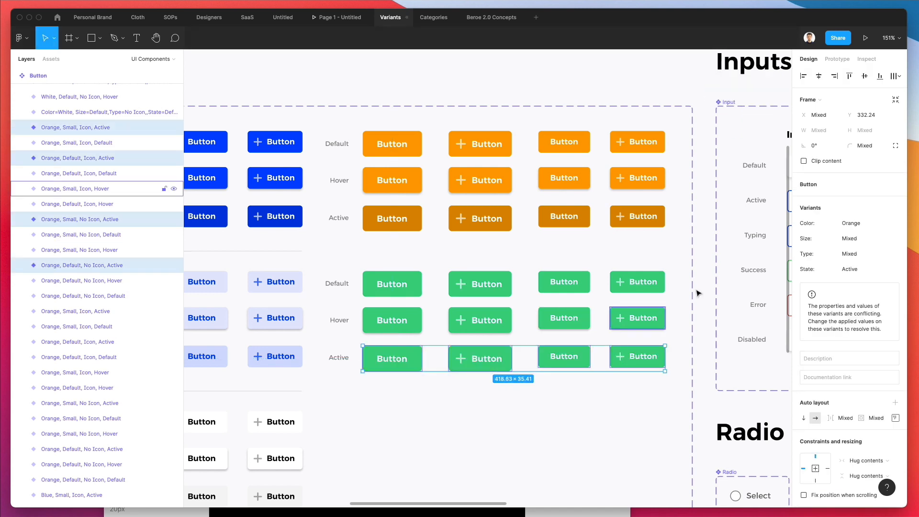
# - Darken the fill of the four green Active-state variants to 00B669 and deselect them
pyautogui.scroll(-2, 831, 340)
pyautogui.scroll(-2, 834, 341)
pyautogui.click(804, 386)
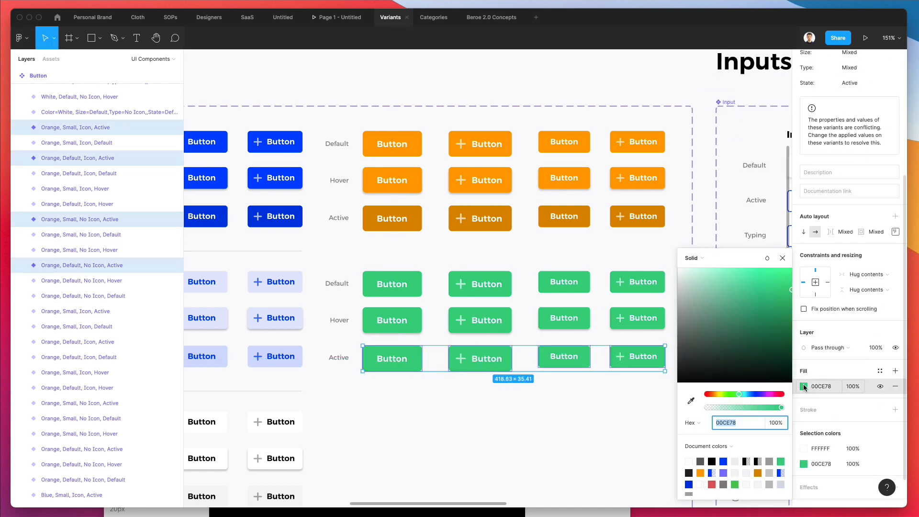
pyautogui.moveTo(767, 291); pyautogui.dragTo(802, 307)
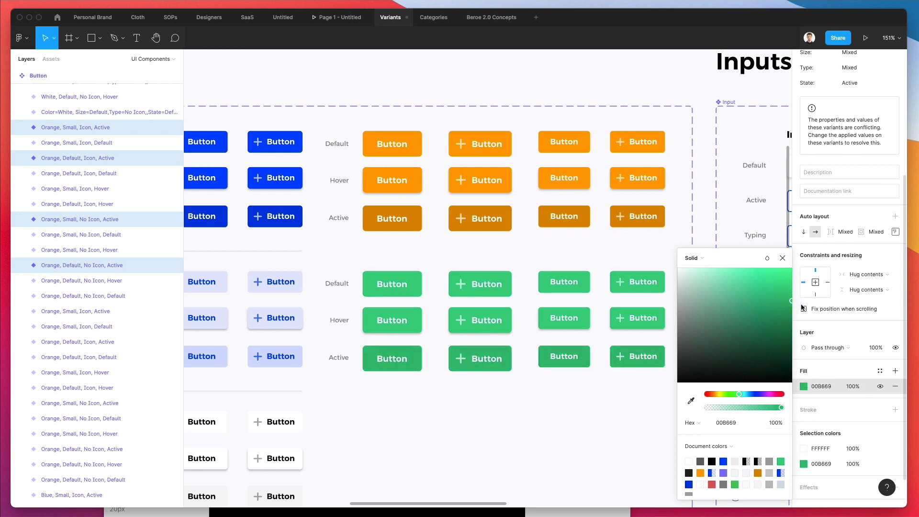
pyautogui.click(609, 404)
# - Set Color to Green in the layer name of the green Default-size, No Icon, Default-state button variant
pyautogui.click(402, 285)
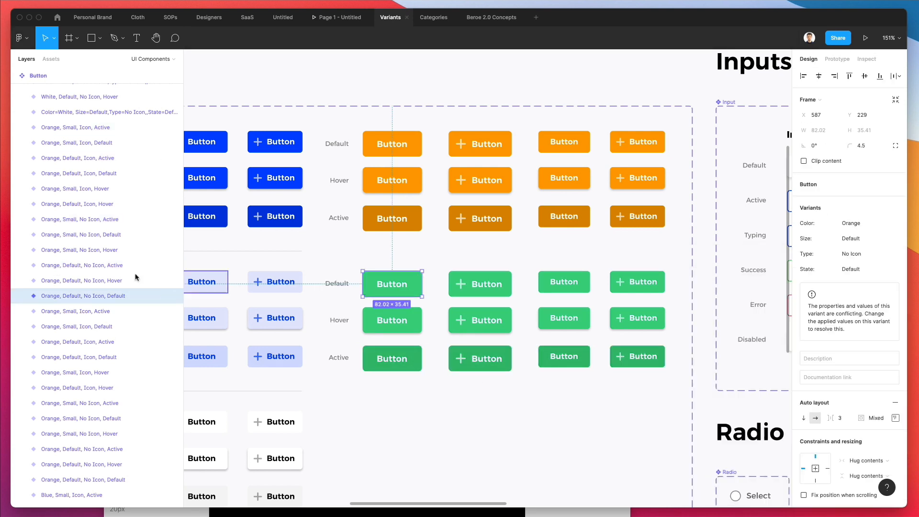
pyautogui.press('super+r')
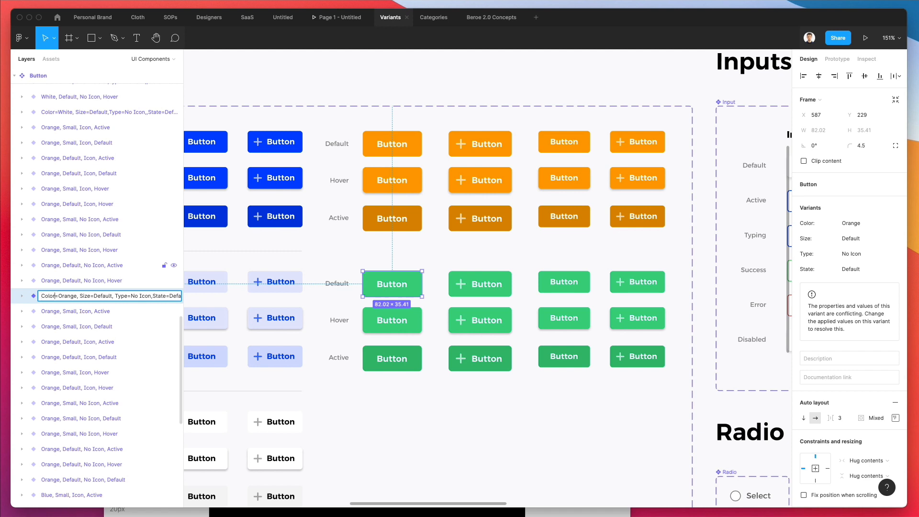
pyautogui.write('Gree')
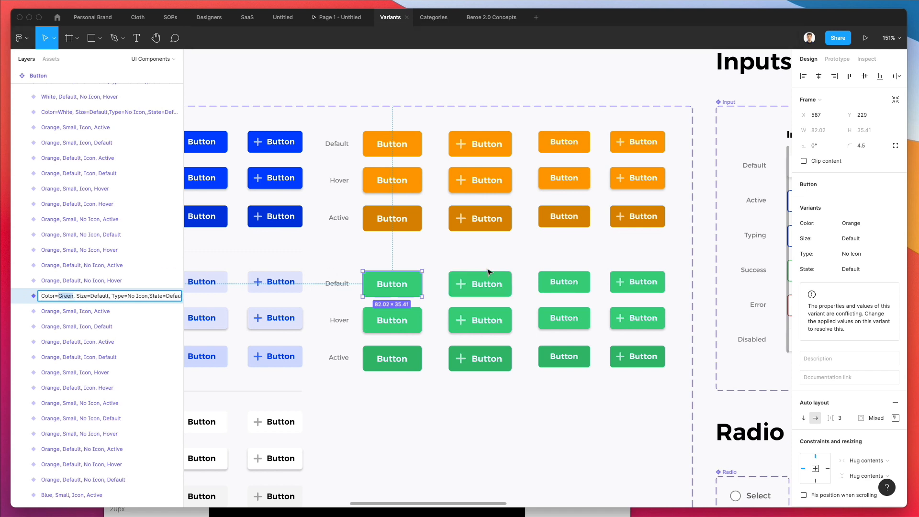
# - Set Color to Green in the layer name of the green Default-size, Icon, Default-state button variant
pyautogui.click(66, 173)
pyautogui.doubleClick(55, 179)
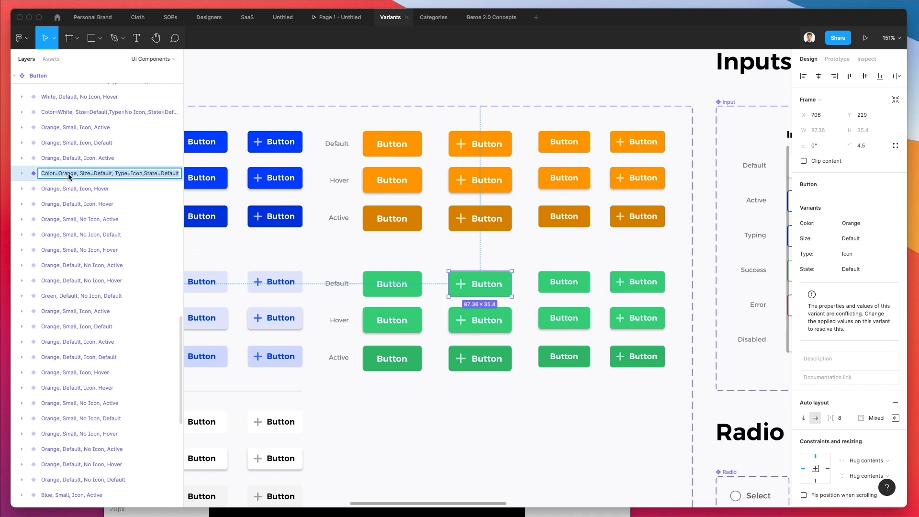
pyautogui.doubleClick(71, 176)
pyautogui.write('Green')
pyautogui.press('Return')
# - Set Color to Green in the layer name of the green Small, No Icon, Default-state button variant
pyautogui.click(68, 234)
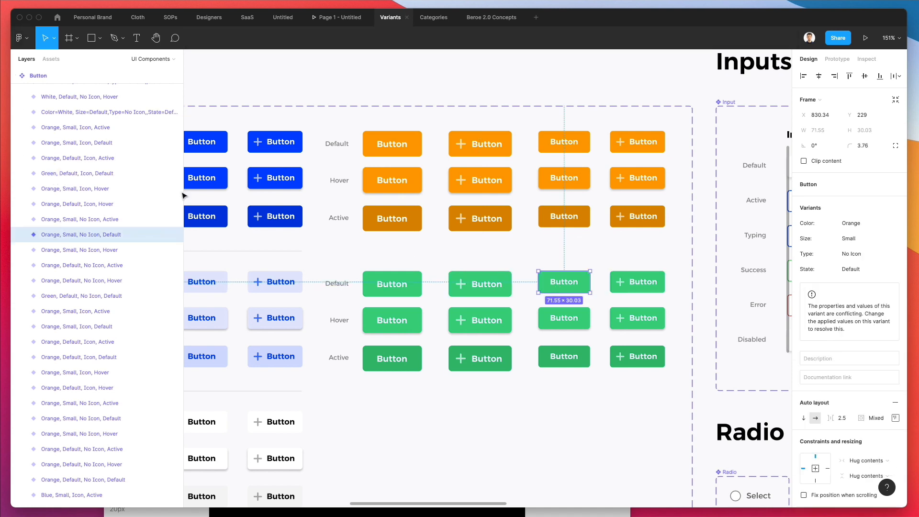
pyautogui.doubleClick(66, 234)
pyautogui.doubleClick(53, 234)
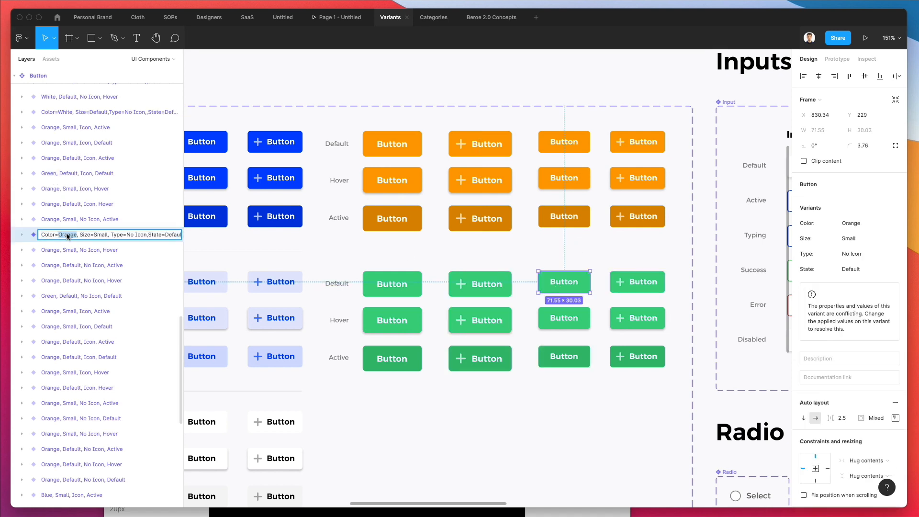
pyautogui.write('Green')
pyautogui.press('Return')
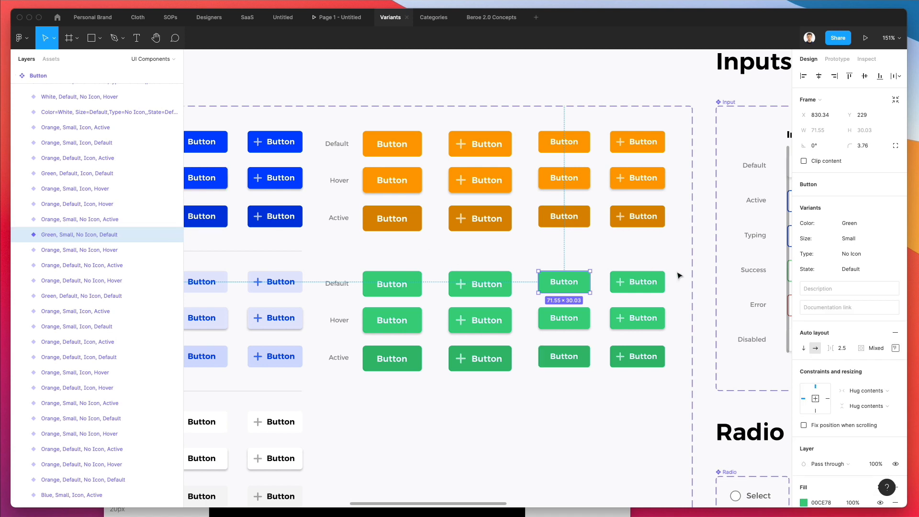
# - Set Color to Green in the layer name of the green Small, Icon, Default-state button variant
pyautogui.click(38, 142)
pyautogui.doubleClick(66, 142)
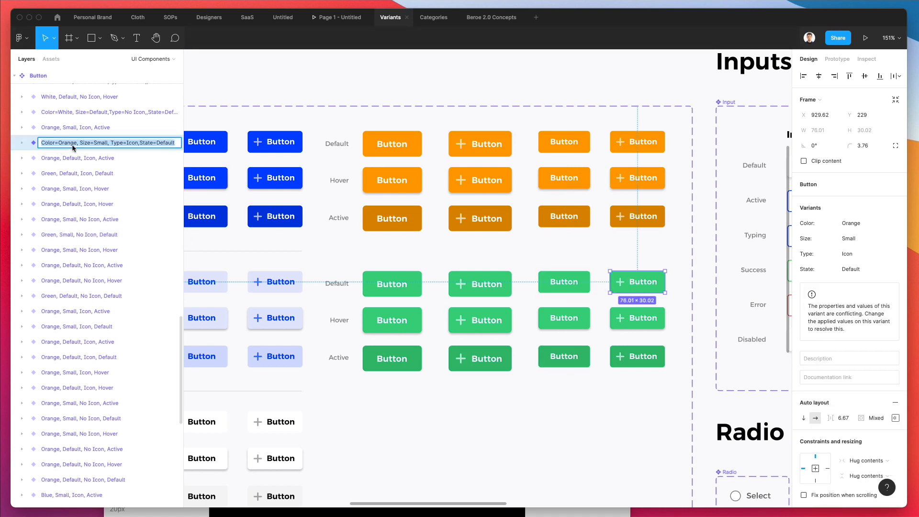
pyautogui.doubleClick(50, 143)
pyautogui.write('Green')
pyautogui.press('Return')
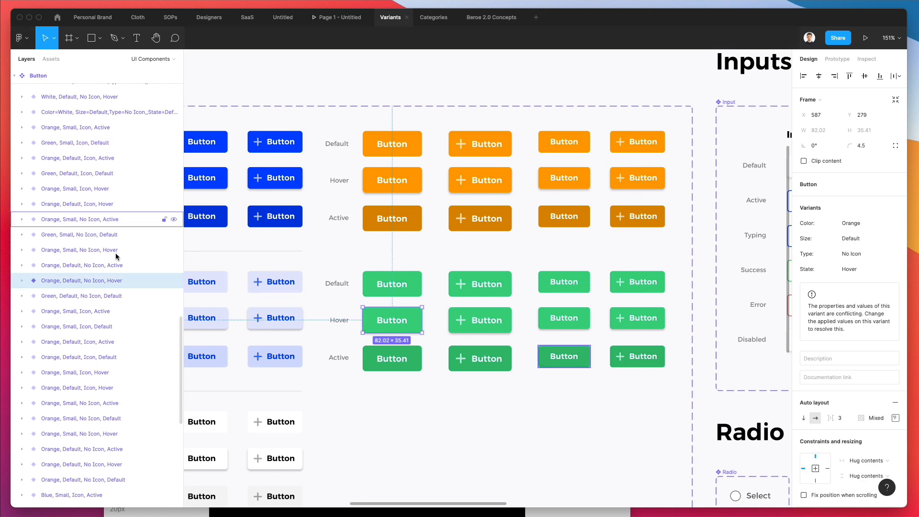
# - Set Color to Green in the layer name of the green Default-size, No Icon, Hover-state button variant
pyautogui.click(67, 280)
pyautogui.doubleClick(66, 280)
pyautogui.click(66, 283)
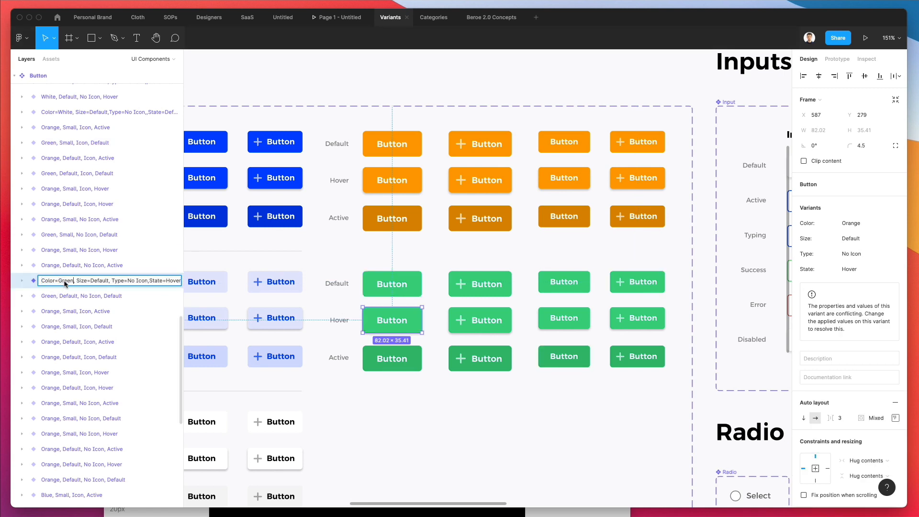
pyautogui.press('Return')
# - Set Color to Green in the layer name of the green Default-size, Icon, Hover-state button variant
pyautogui.click(55, 204)
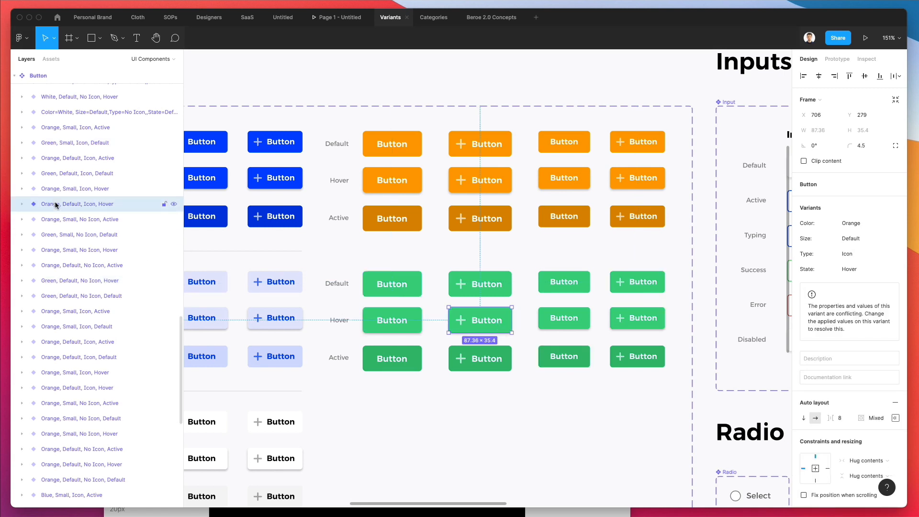
pyautogui.doubleClick(55, 204)
pyautogui.doubleClick(50, 204)
pyautogui.write('Green')
pyautogui.press('Return')
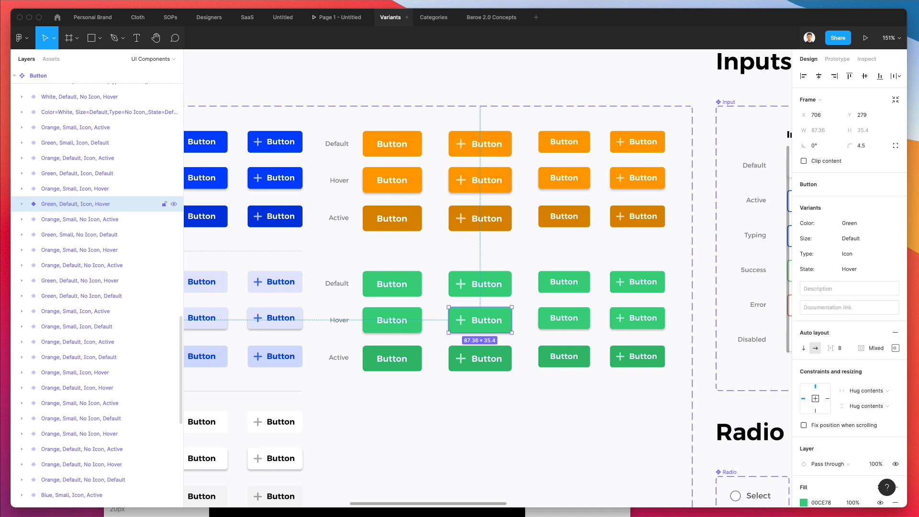
# - Set Color to Green in the layer name of the green Small, No Icon, Hover-state button variant
pyautogui.click(580, 323)
pyautogui.doubleClick(50, 249)
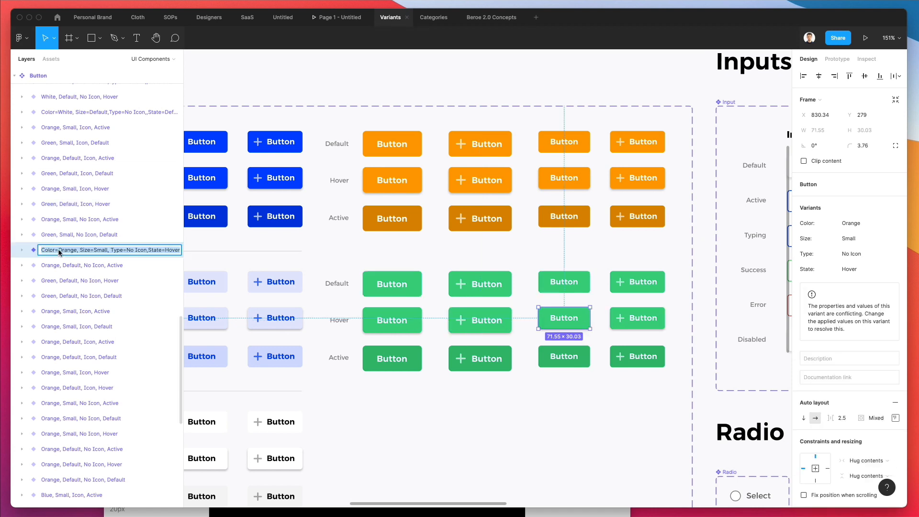
pyautogui.doubleClick(67, 250)
pyautogui.write('Green')
pyautogui.press('Return')
# - Set Color to Green in the layer name of the green Small, Icon, Hover-state button variant
pyautogui.click(632, 318)
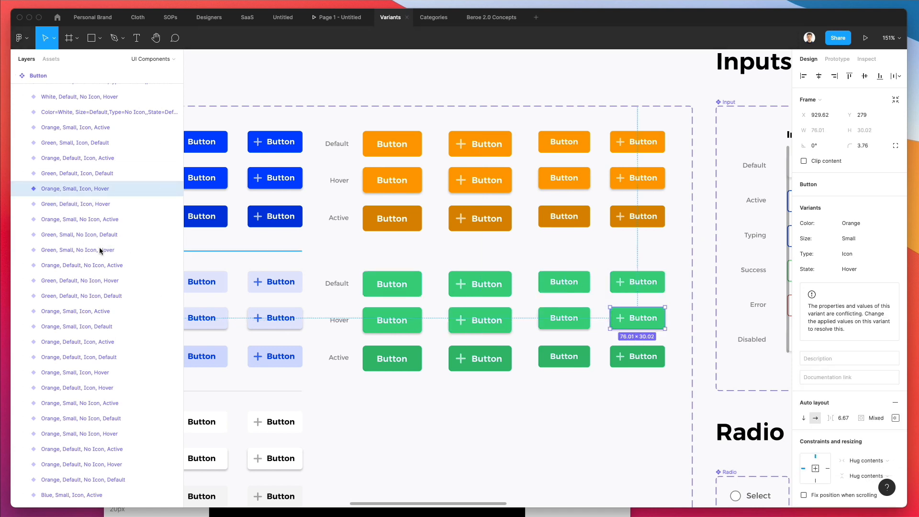
pyautogui.doubleClick(50, 191)
pyautogui.doubleClick(68, 192)
pyautogui.write('Green')
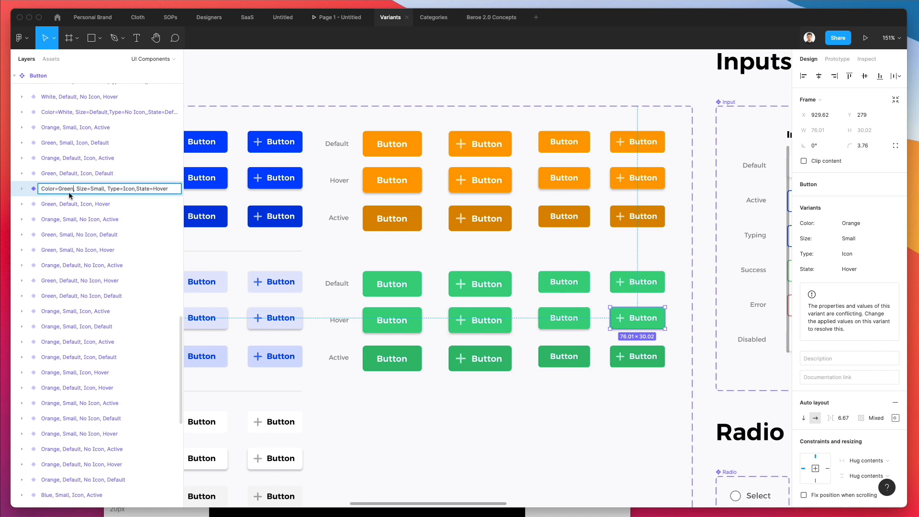
pyautogui.press('Return')
# - Set Color to Green in the layer name of the green Default-size, No Icon, Active-state button variant
pyautogui.click(82, 266)
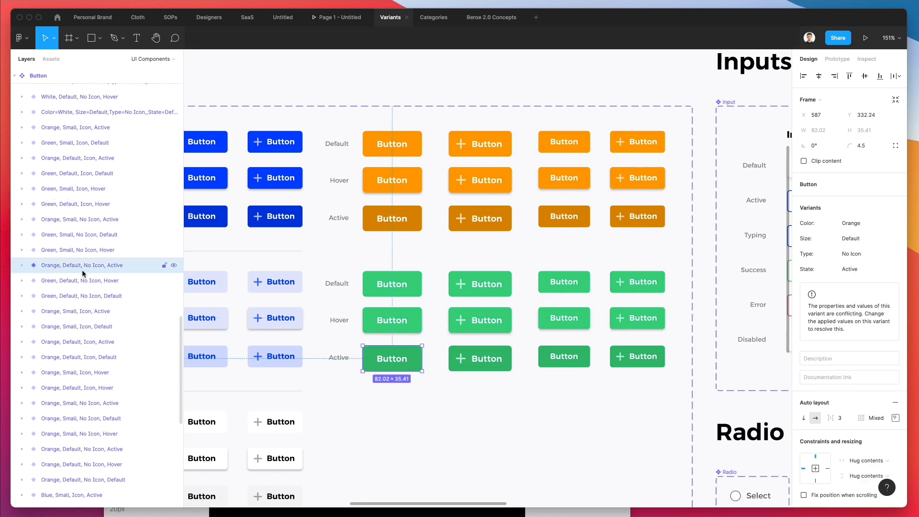
pyautogui.doubleClick(53, 270)
pyautogui.doubleClick(53, 270)
pyautogui.write('Green')
pyautogui.press('Return')
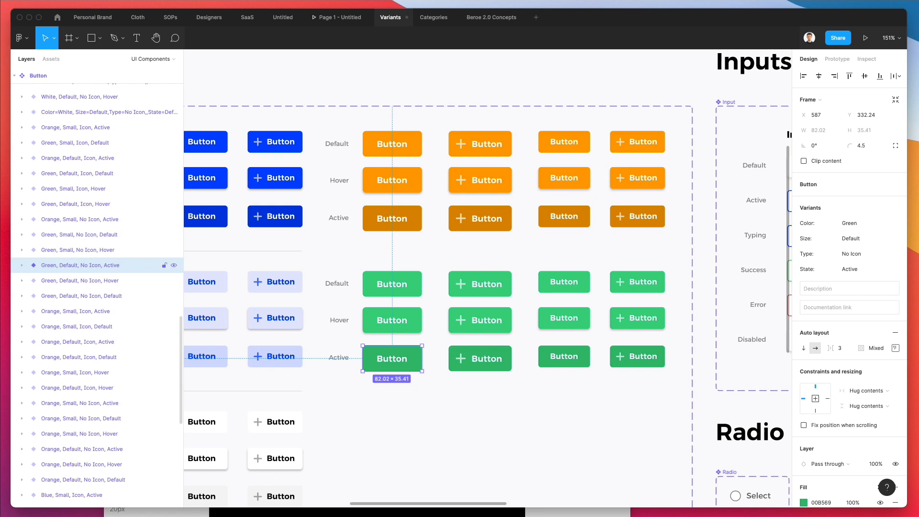
# - Set Color to Green in the layer name of the green Default-size, Icon, Active-state button variant
pyautogui.click(510, 368)
pyautogui.doubleClick(66, 162)
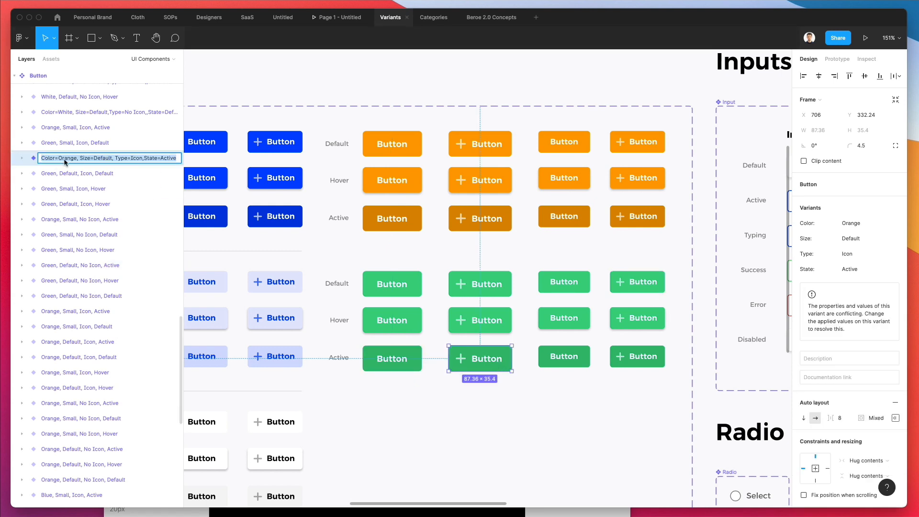
pyautogui.write('Green, Default, Icon, Active')
pyautogui.press('Return')
# - Set Color to Green in the layer name of the green Small, No Icon, Active-state button variant
pyautogui.click(546, 362)
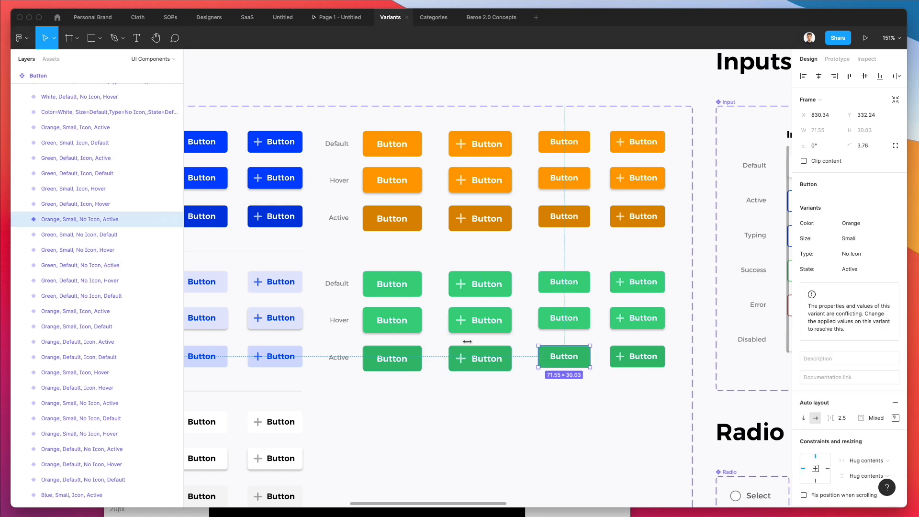
pyautogui.doubleClick(63, 223)
pyautogui.doubleClick(66, 220)
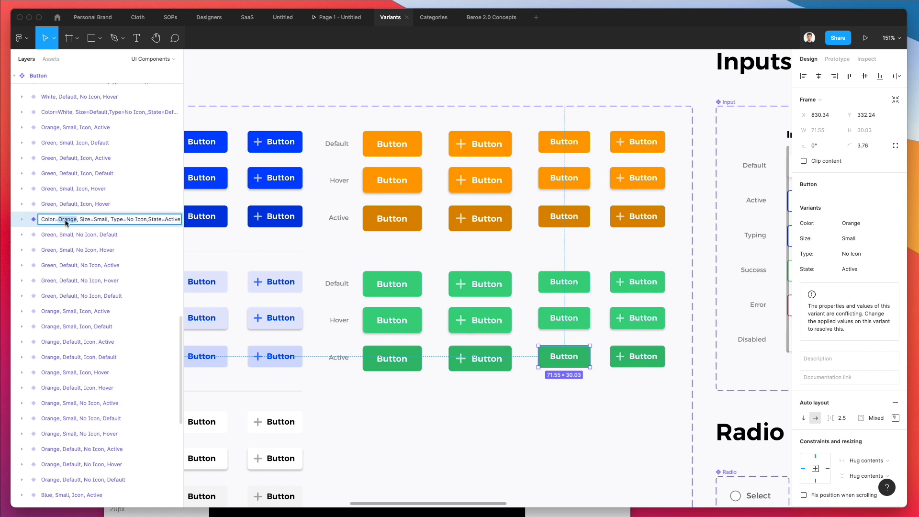
pyautogui.write('Green')
pyautogui.press('Return')
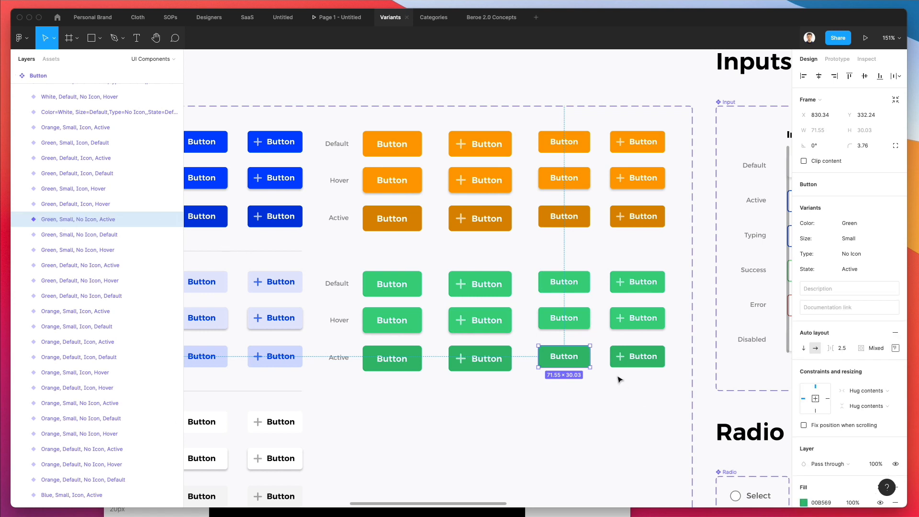
# - Set Color to Green in the layer name of the green Small, Icon, Active-state button variant and deselect it
pyautogui.click(622, 360)
pyautogui.doubleClick(53, 128)
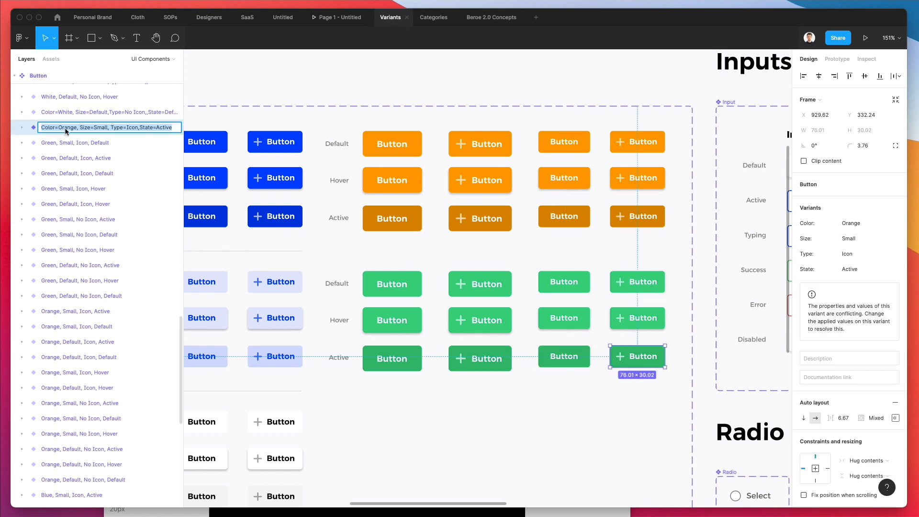
pyautogui.doubleClick(66, 127)
pyautogui.write('Green')
pyautogui.press('Return')
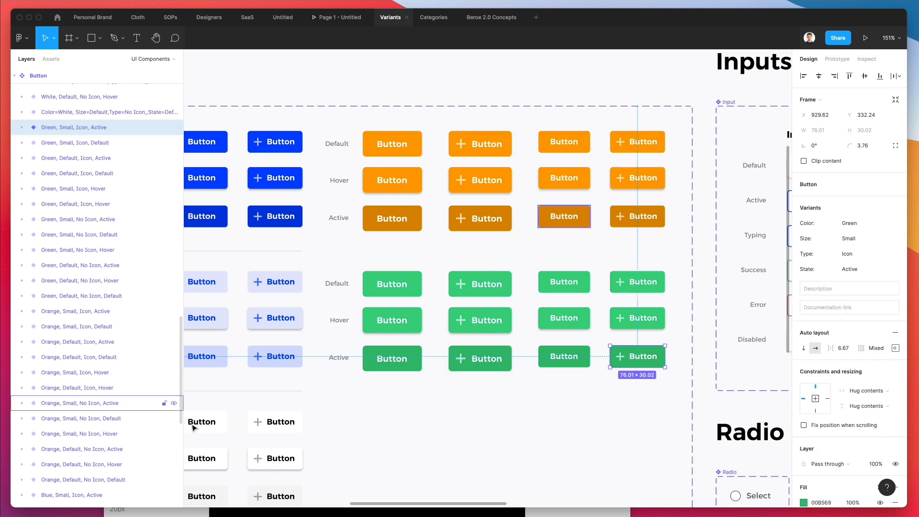
pyautogui.click(561, 436)
# - Switch the Color property of the orange button instance in the grey frame to Green
pyautogui.scroll(-2, 526, 426)
pyautogui.hscroll(-1, 526, 426)
pyautogui.scroll(-2, 493, 419)
pyautogui.hscroll(-1, 493, 420)
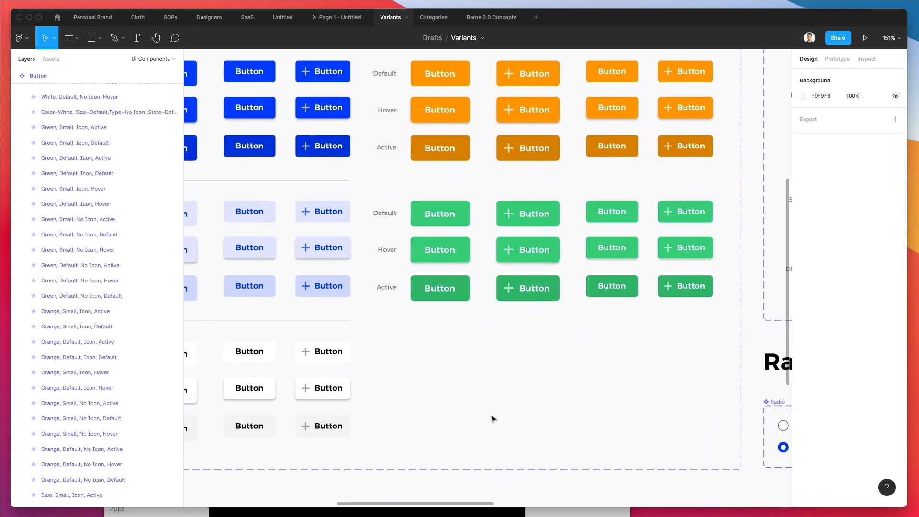
pyautogui.scroll(-3, 445, 218)
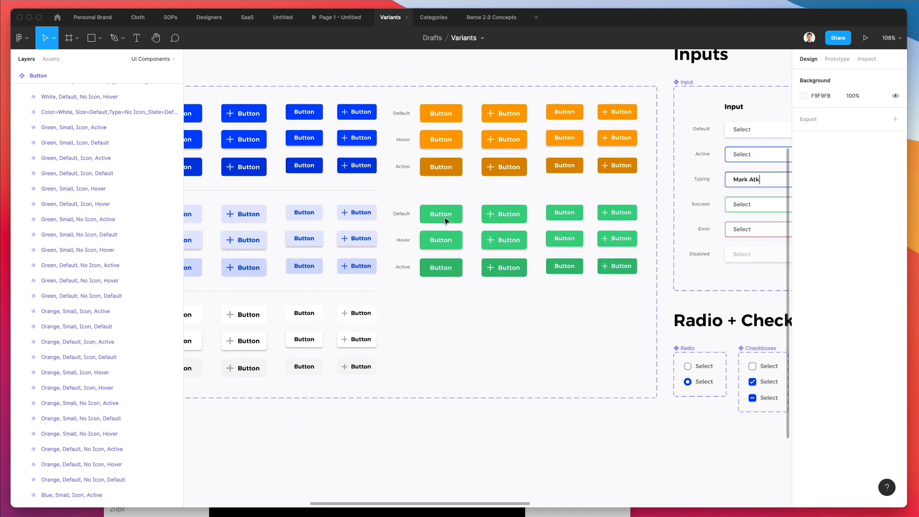
pyautogui.hscroll(10, 446, 220)
pyautogui.scroll(2, 455, 226)
pyautogui.click(550, 308)
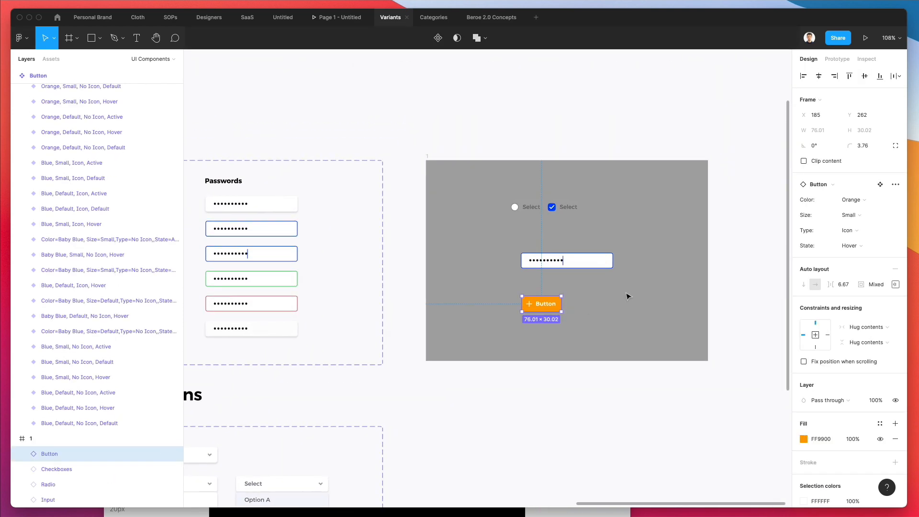
pyautogui.scroll(5, 626, 295)
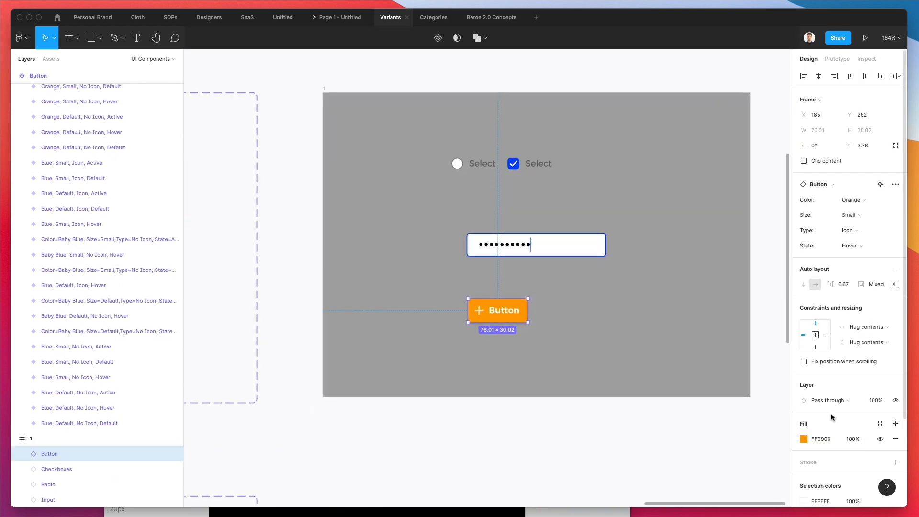
pyautogui.click(852, 200)
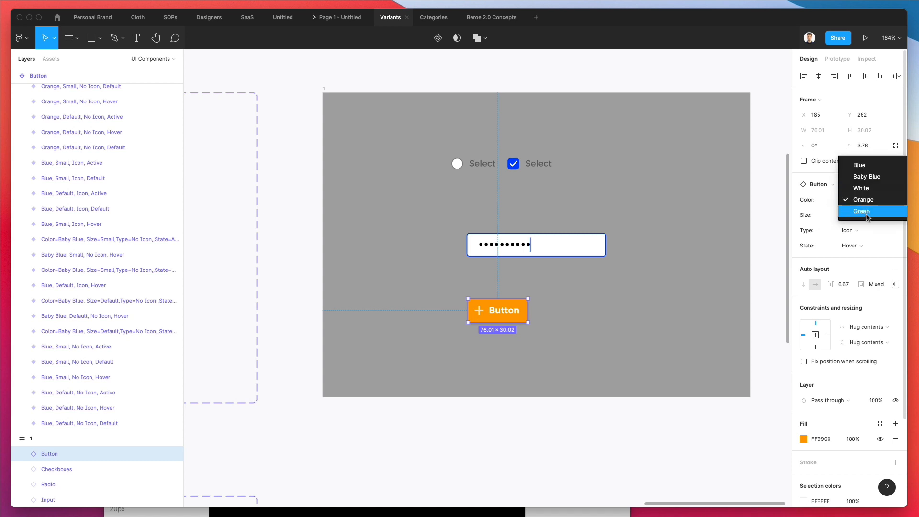
pyautogui.click(864, 213)
# - Set the button instance's Size to Default and its Type to No Icon
pyautogui.click(861, 214)
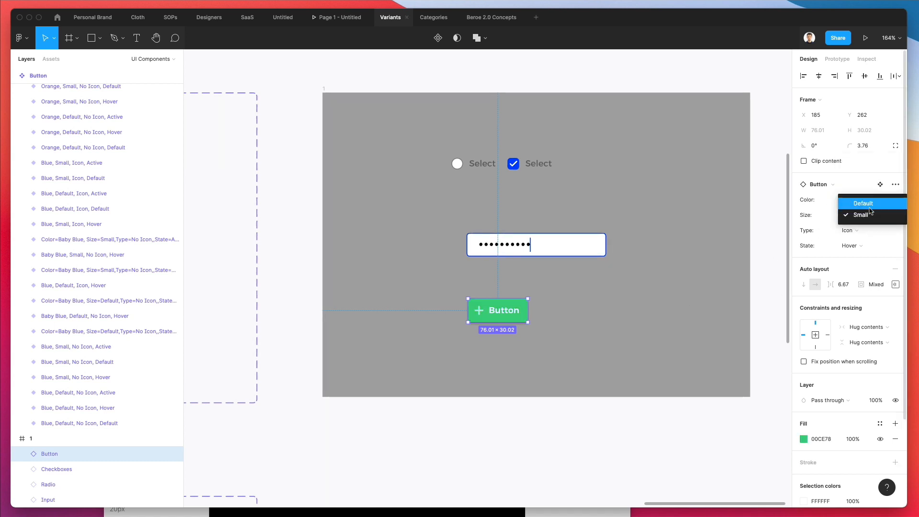
pyautogui.click(867, 201)
pyautogui.click(869, 231)
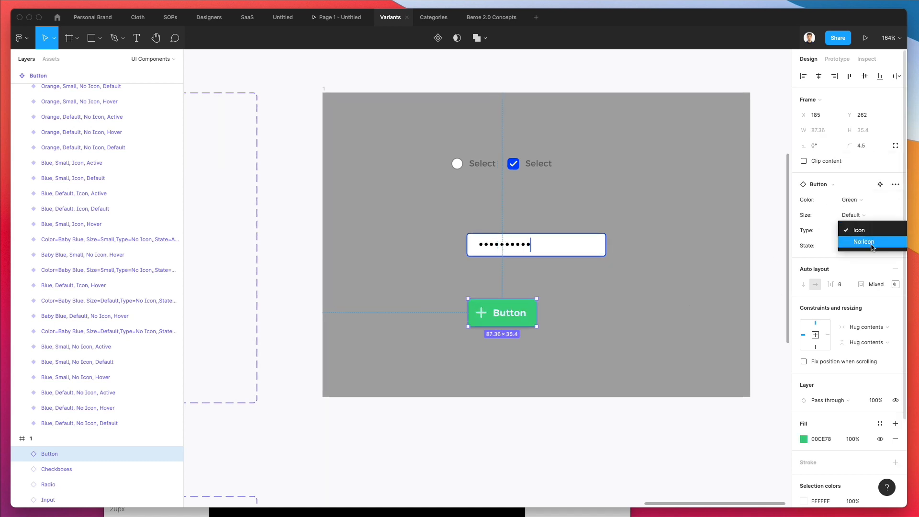
pyautogui.click(868, 240)
# - Duplicate the twelve green button variants, place the copies below the green rows beside the white variants, and deselect them
pyautogui.scroll(-3, 561, 277)
pyautogui.hscroll(-15, 561, 277)
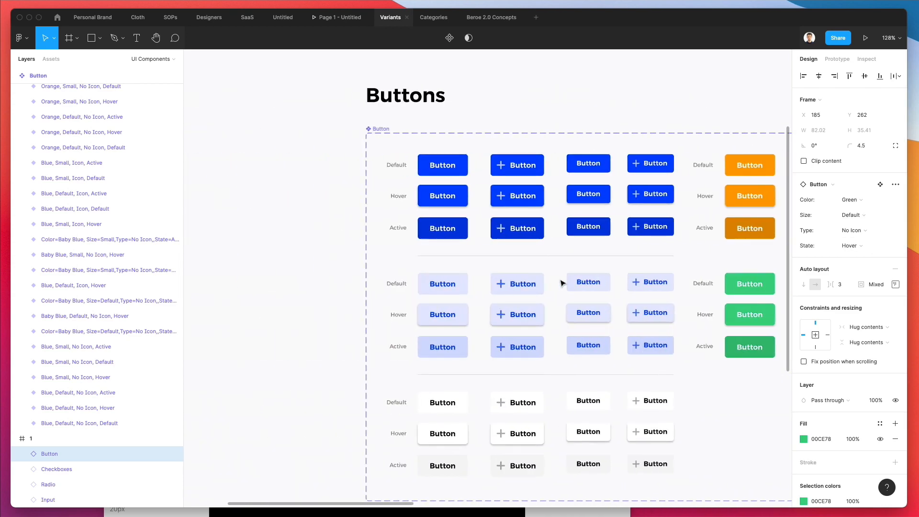
pyautogui.hscroll(8, 526, 306)
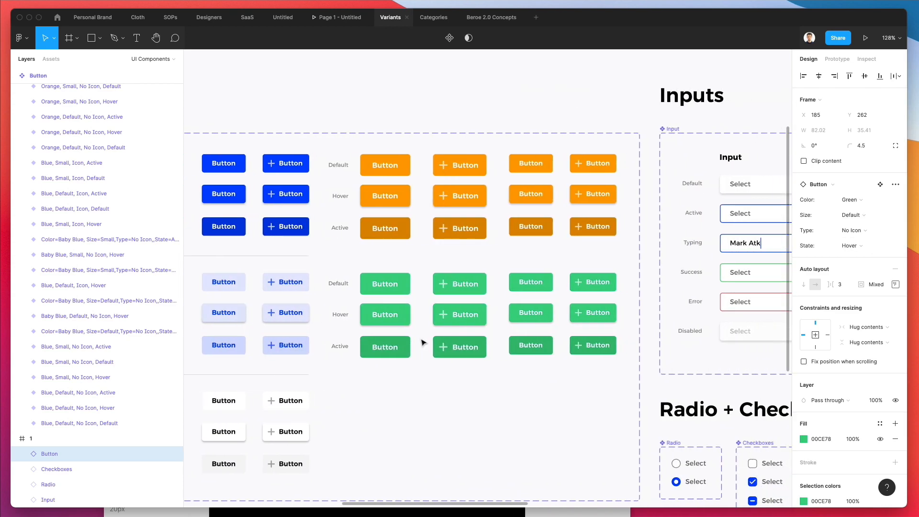
pyautogui.scroll(5, 423, 341)
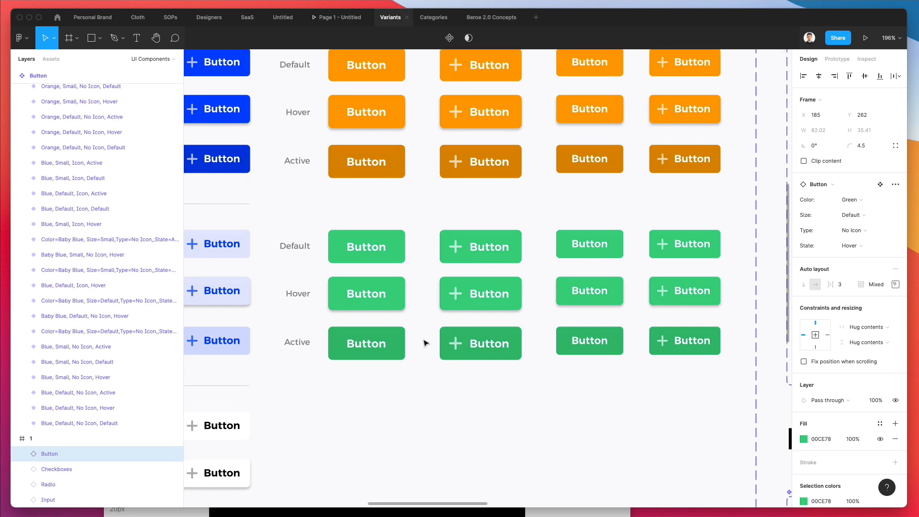
pyautogui.scroll(-2, 424, 342)
pyautogui.scroll(-3, 424, 339)
pyautogui.moveTo(381, 229); pyautogui.dragTo(625, 354)
pyautogui.press('super+c')
pyautogui.press('super+v')
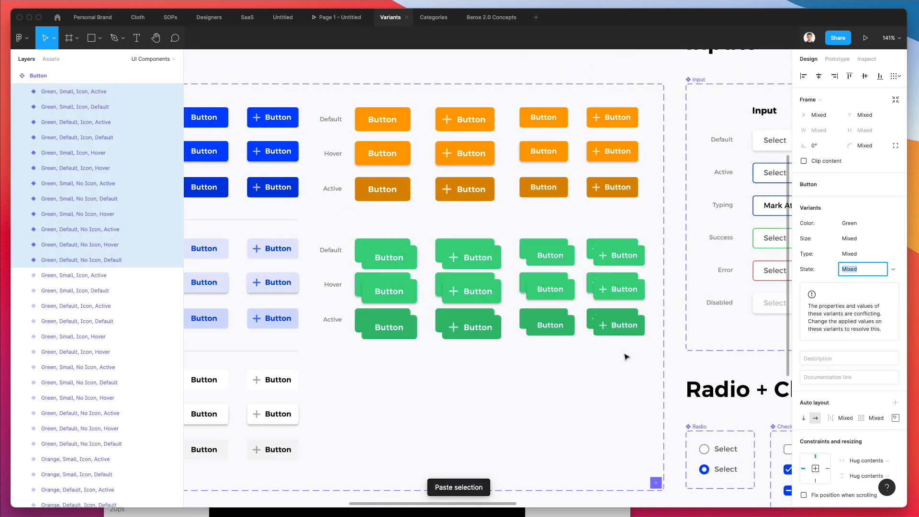
pyautogui.moveTo(469, 294); pyautogui.dragTo(463, 417)
pyautogui.click(418, 340)
# - Recolour the fill of the eight Default- and Hover-state button copies beside the white variants to red DC2C56
pyautogui.scroll(-3, 417, 340)
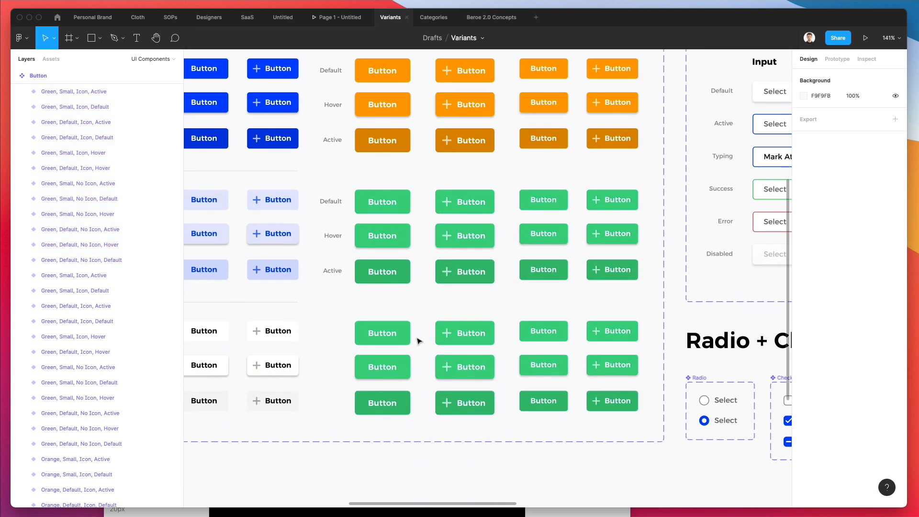
pyautogui.click(402, 322)
pyautogui.keyDown('shift'); pyautogui.click(464, 328); pyautogui.keyUp('shift')
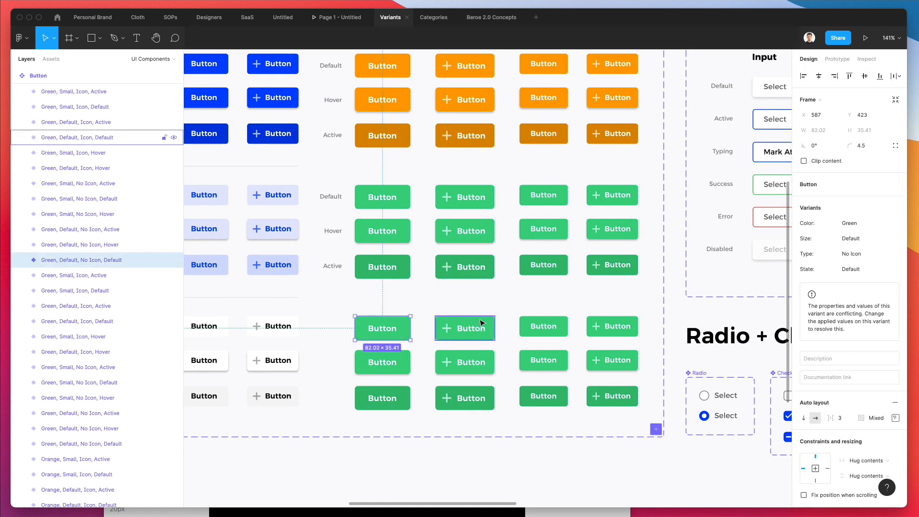
pyautogui.keyDown('shift'); pyautogui.click(537, 325); pyautogui.keyUp('shift')
pyautogui.keyDown('shift'); pyautogui.click(596, 323); pyautogui.keyUp('shift')
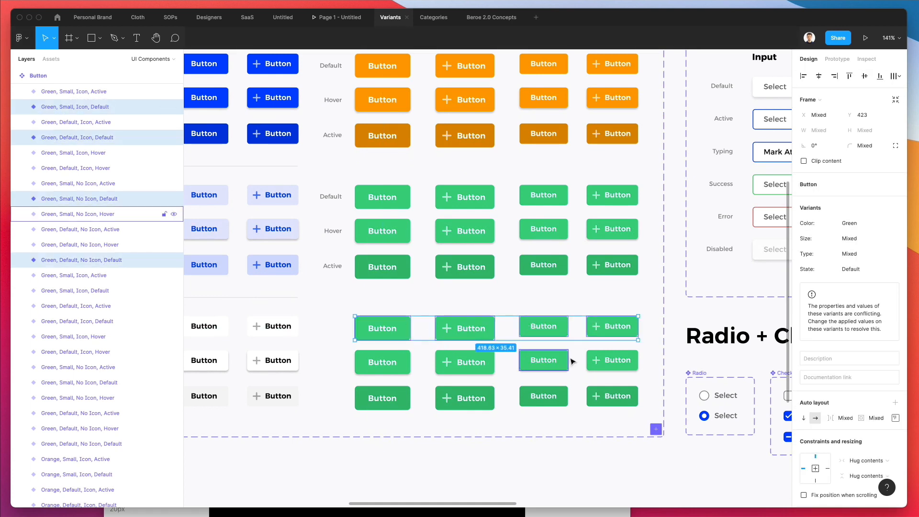
pyautogui.keyDown('shift'); pyautogui.click(601, 358); pyautogui.keyUp('shift')
pyautogui.keyDown('shift'); pyautogui.click(550, 360); pyautogui.keyUp('shift')
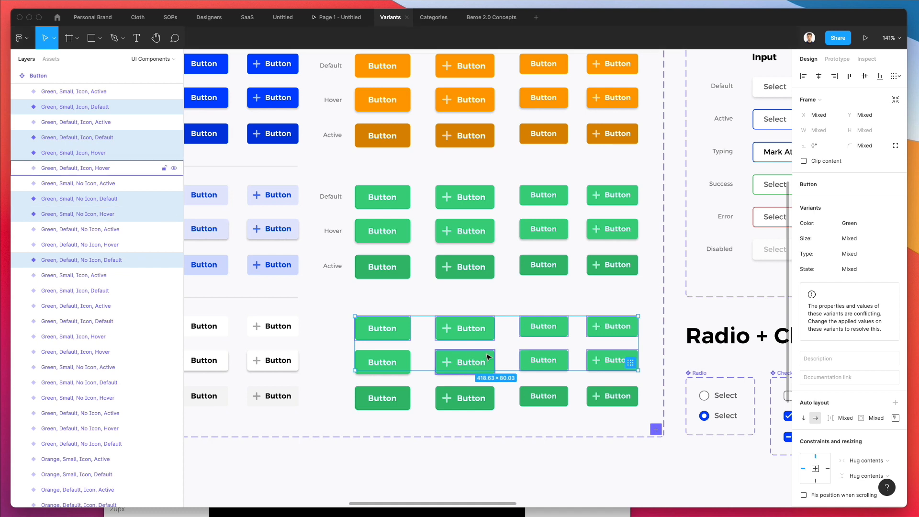
pyautogui.keyDown('shift'); pyautogui.click(466, 362); pyautogui.keyUp('shift')
pyautogui.keyDown('shift'); pyautogui.click(401, 356); pyautogui.keyUp('shift')
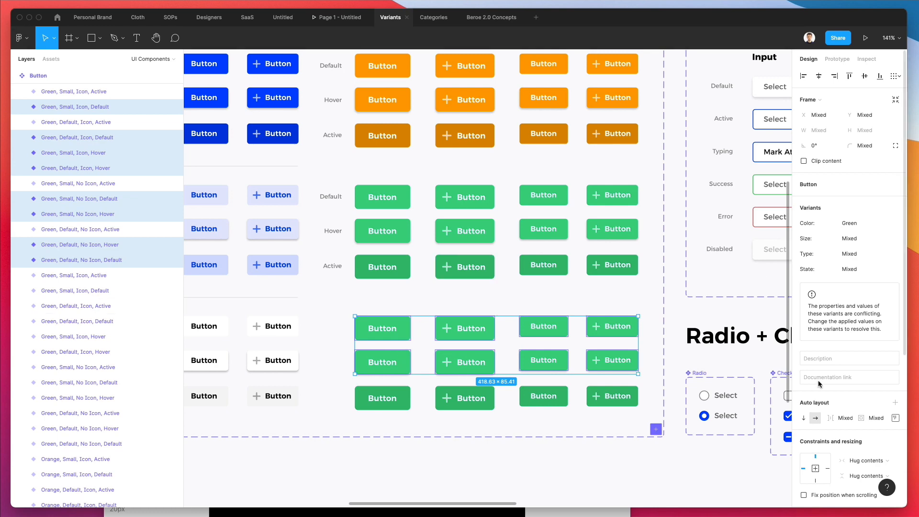
pyautogui.scroll(-5, 820, 383)
pyautogui.click(803, 347)
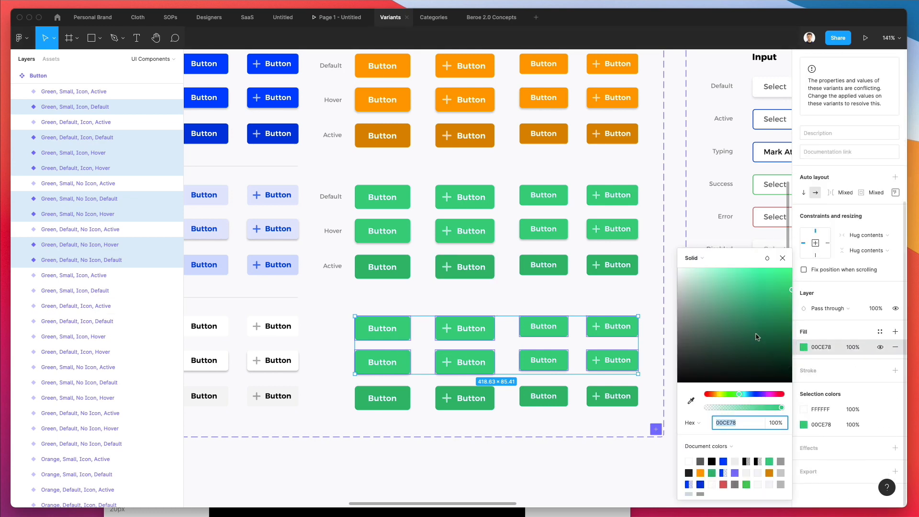
pyautogui.click(776, 394)
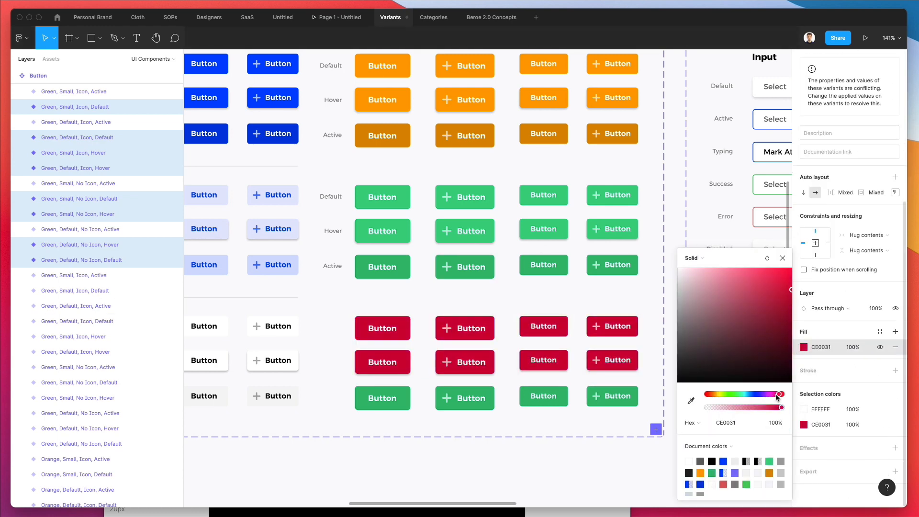
pyautogui.click(766, 279)
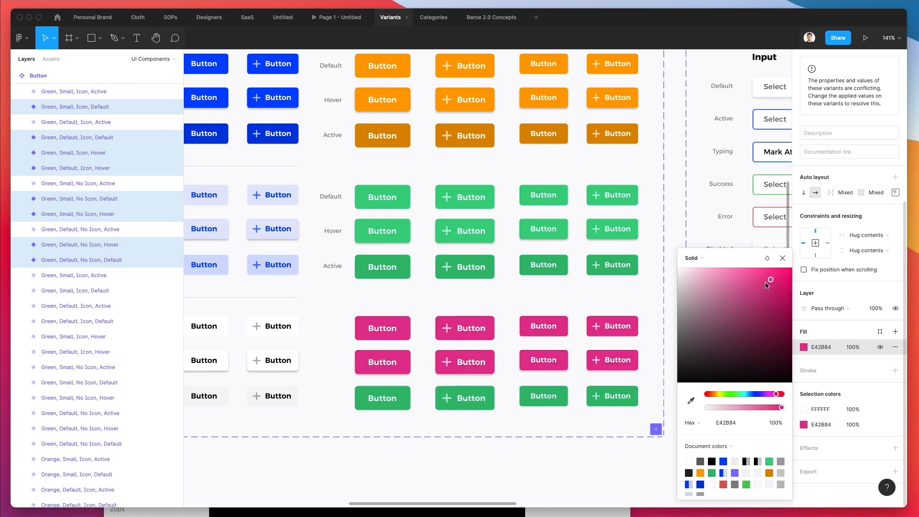
pyautogui.moveTo(766, 282); pyautogui.dragTo(769, 283)
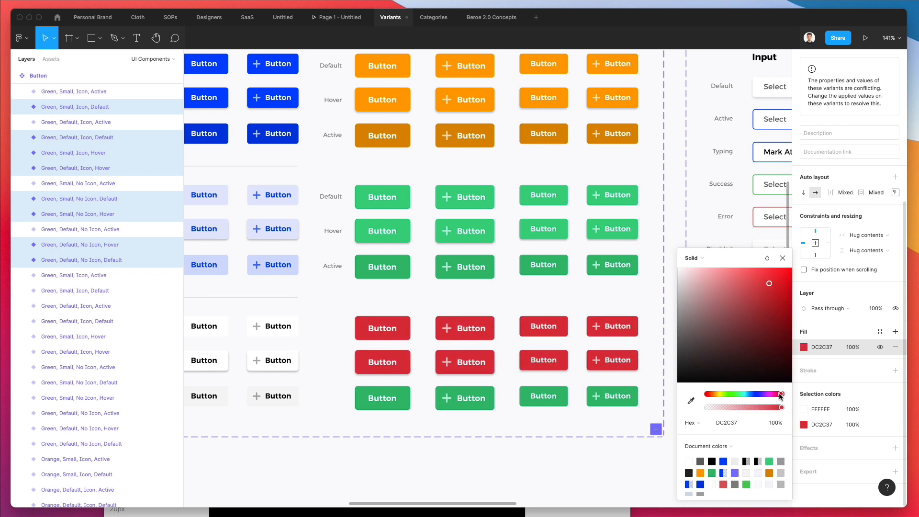
pyautogui.moveTo(778, 396); pyautogui.dragTo(778, 396)
pyautogui.moveTo(777, 396); pyautogui.dragTo(779, 396)
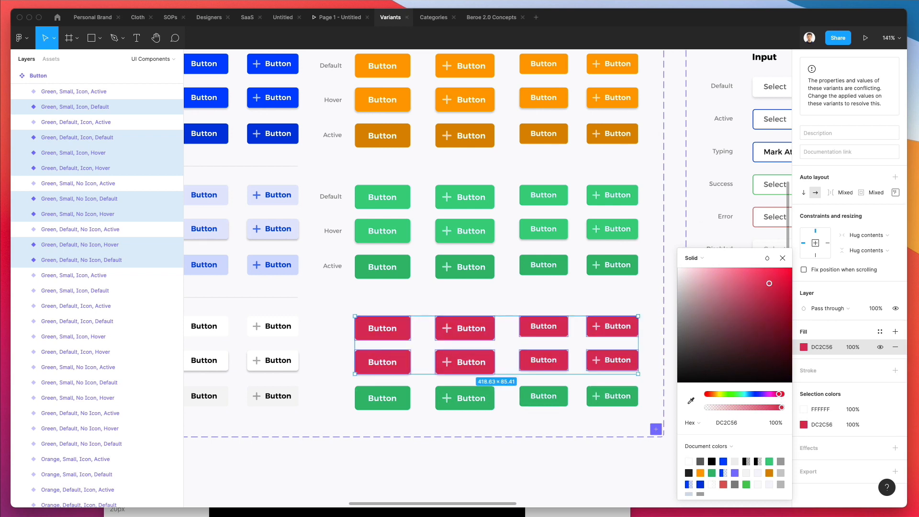
pyautogui.click(724, 425)
pyautogui.press('Return')
# - Recolour the fill of the four Active-state button copies below the red rows to darker red B11138 and deselect them
pyautogui.click(377, 407)
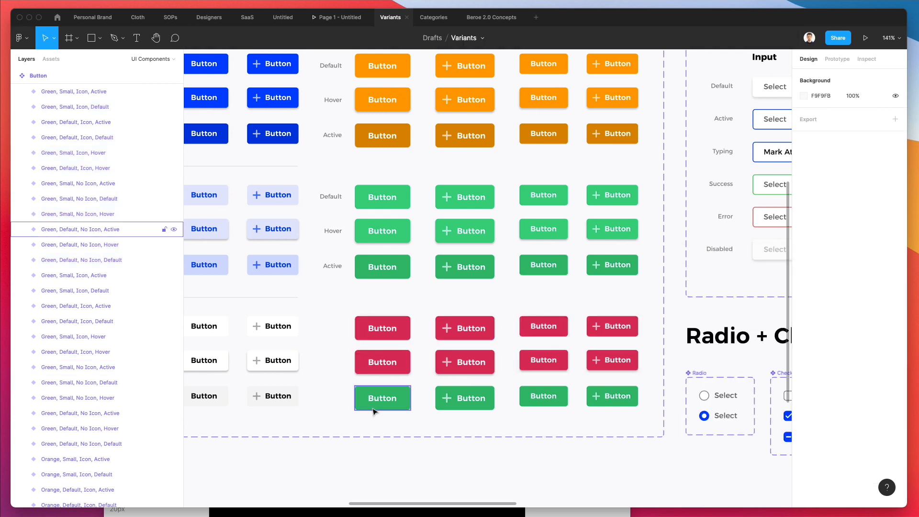
pyautogui.keyDown('shift'); pyautogui.click(448, 404); pyautogui.keyUp('shift')
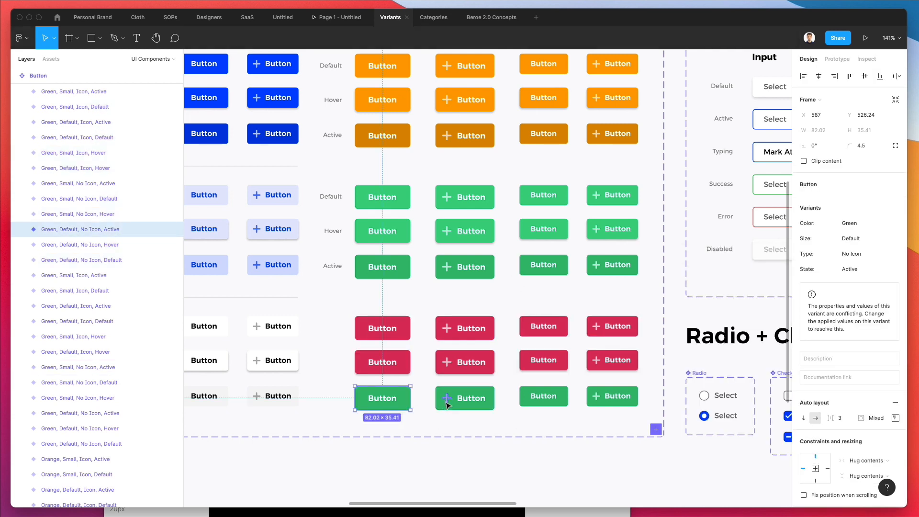
pyautogui.keyDown('shift'); pyautogui.click(529, 403); pyautogui.keyUp('shift')
pyautogui.keyDown('shift'); pyautogui.click(604, 406); pyautogui.keyUp('shift')
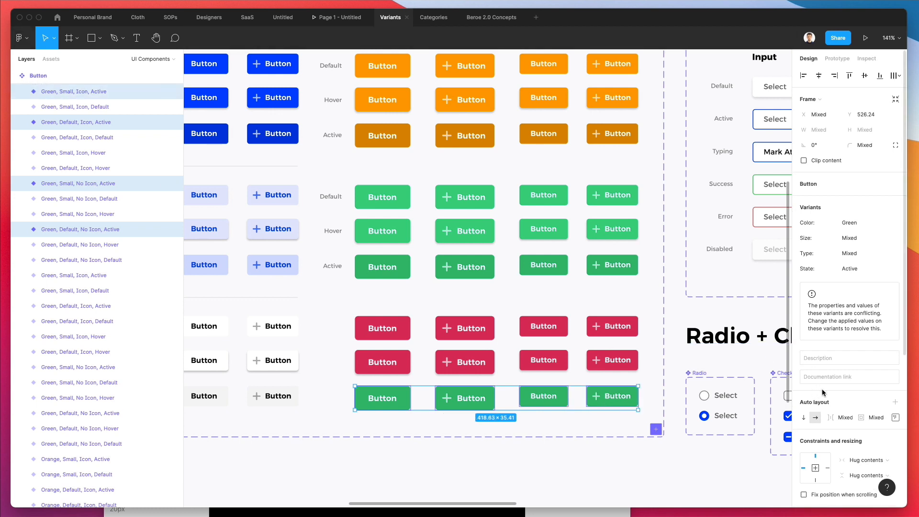
pyautogui.scroll(-5, 831, 416)
pyautogui.press('Return')
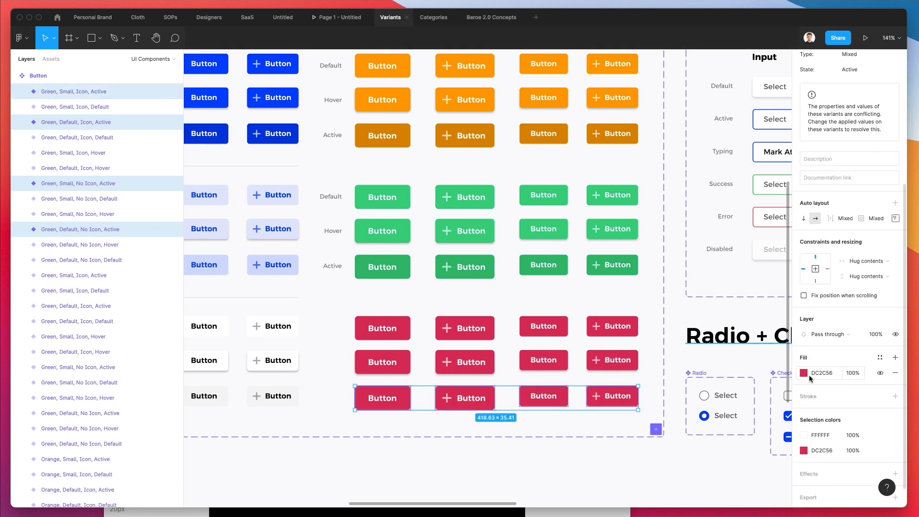
pyautogui.click(804, 372)
pyautogui.moveTo(775, 277); pyautogui.dragTo(780, 308)
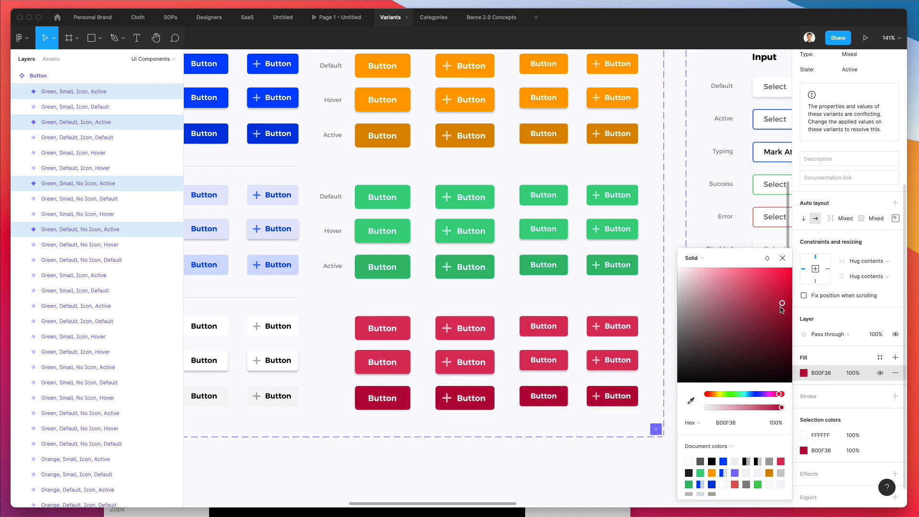
pyautogui.click(609, 304)
# - Set Color to Red in the layer name of the red Default-size, No Icon, Default-state button variant
pyautogui.scroll(-3, 610, 303)
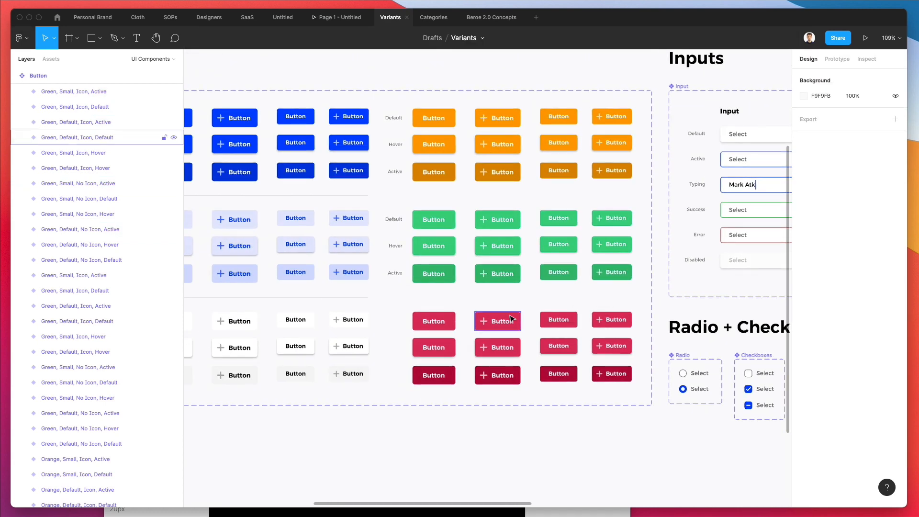
pyautogui.click(428, 324)
pyautogui.press('super+r')
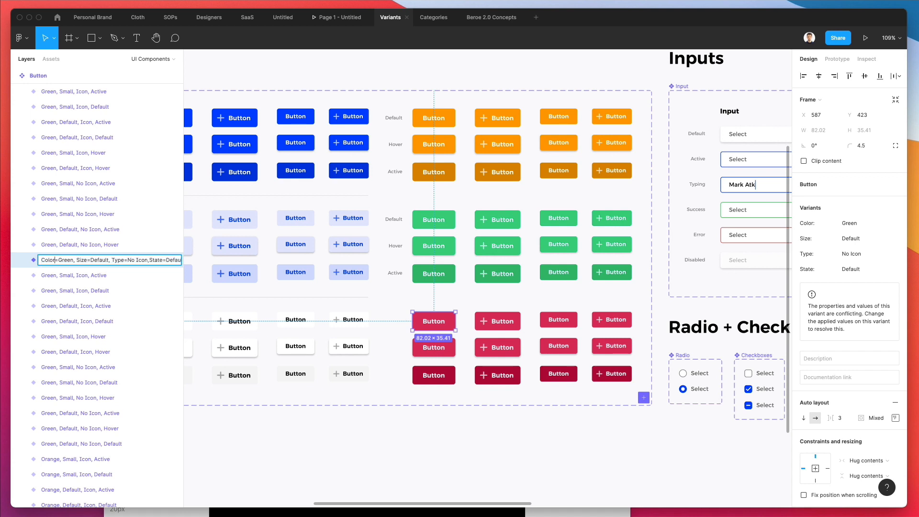
pyautogui.write('Red')
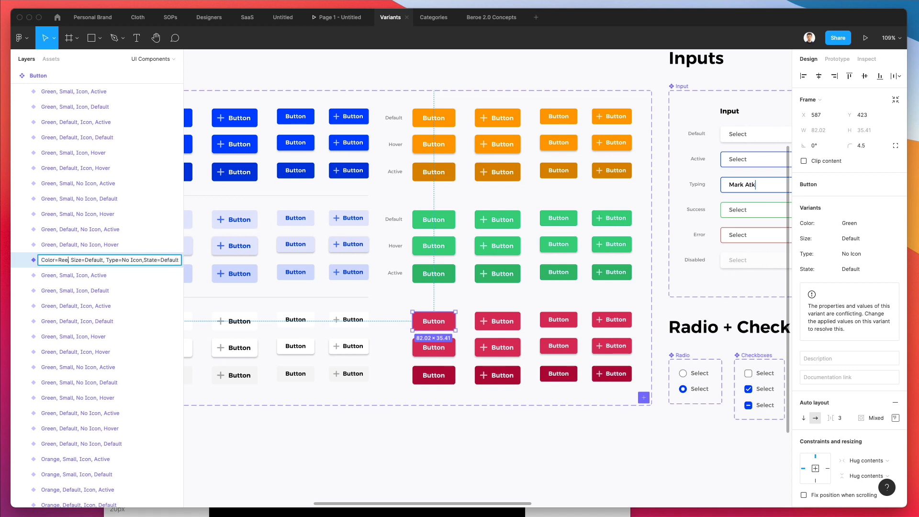
# - Set Color to Red in the layer name of the red Default-size, Icon, Default-state button variant
pyautogui.click(513, 323)
pyautogui.doubleClick(55, 139)
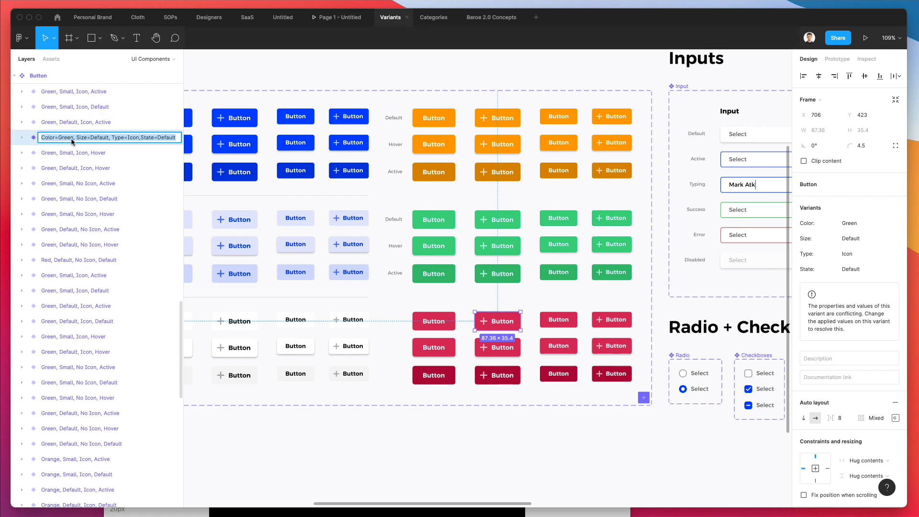
pyautogui.doubleClick(71, 139)
pyautogui.write('Red')
pyautogui.press('Return')
# - Set Color to Red in the layer name of the red Small, No Icon, Default-state button variant
pyautogui.click(558, 319)
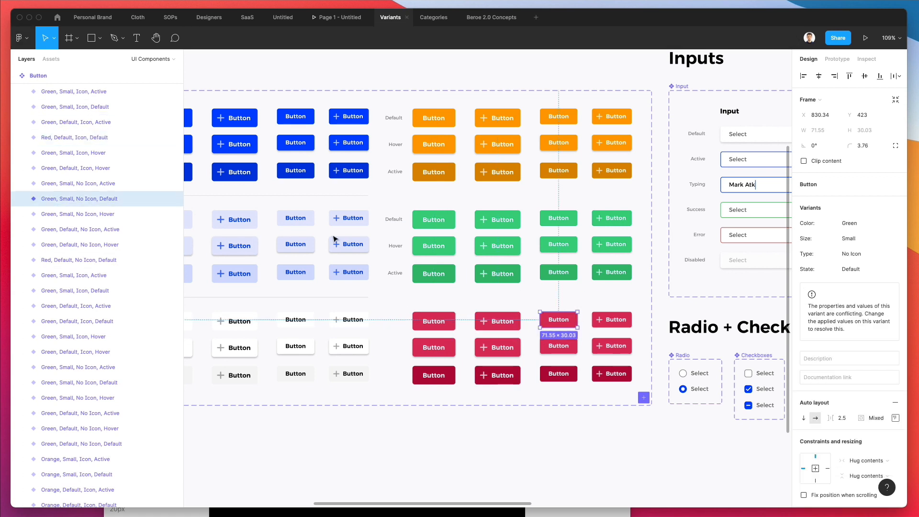
pyautogui.doubleClick(56, 199)
pyautogui.doubleClick(62, 199)
pyautogui.write('Red')
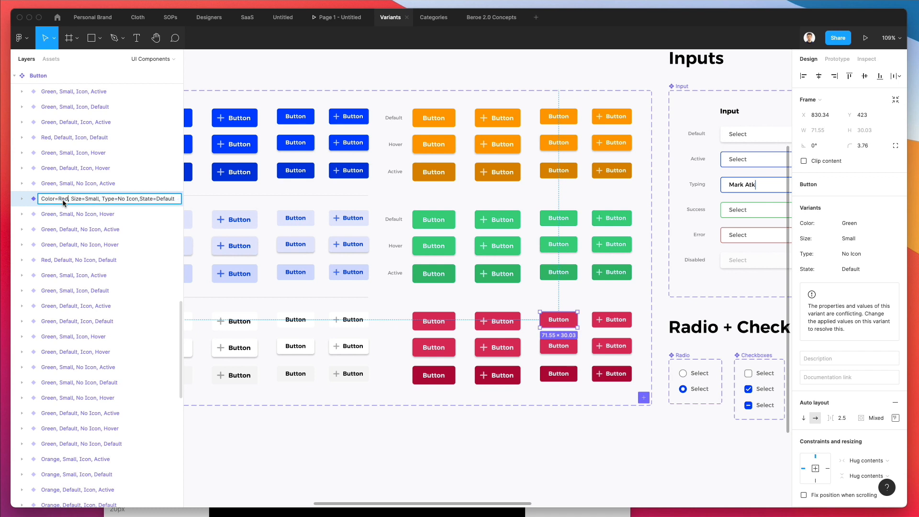
pyautogui.press('Return')
# - Set Color to Red in the layer name of the red Small, Icon, Default-state button variant
pyautogui.click(611, 319)
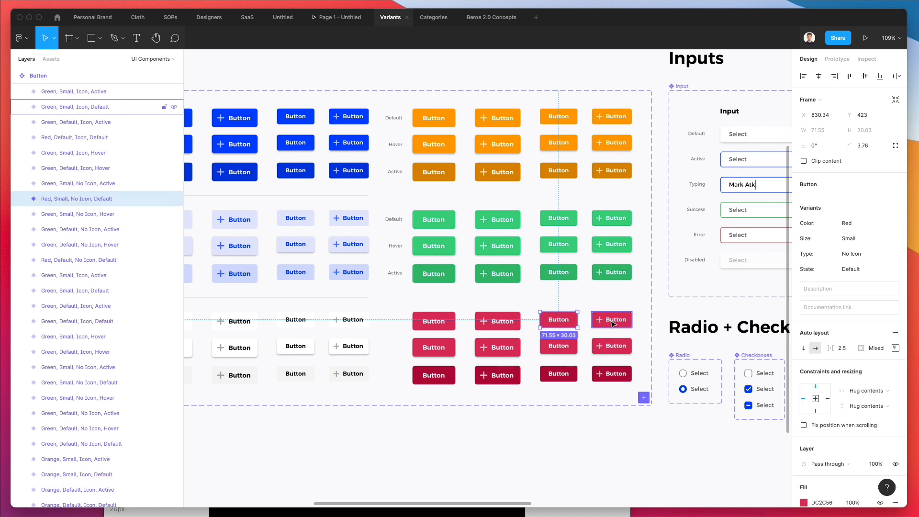
pyautogui.doubleClick(50, 112)
pyautogui.write('Red')
pyautogui.press('Return')
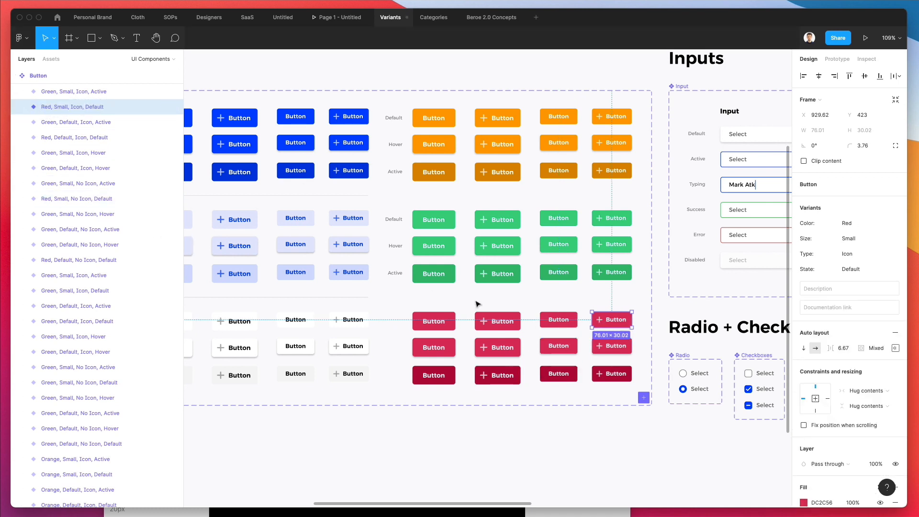
# - Set Color to Red in the layer name of the red Default-size, No Icon, Hover-state button variant
pyautogui.click(440, 353)
pyautogui.doubleClick(57, 244)
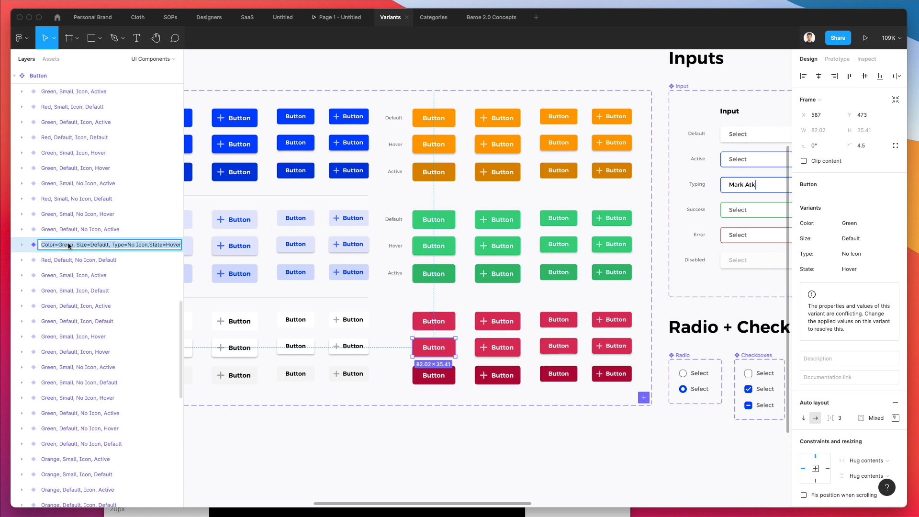
pyautogui.write('Red')
pyautogui.press('Return')
# - Set Color to Red in the layer name of the red Default-size, Icon, Hover-state button variant
pyautogui.click(516, 353)
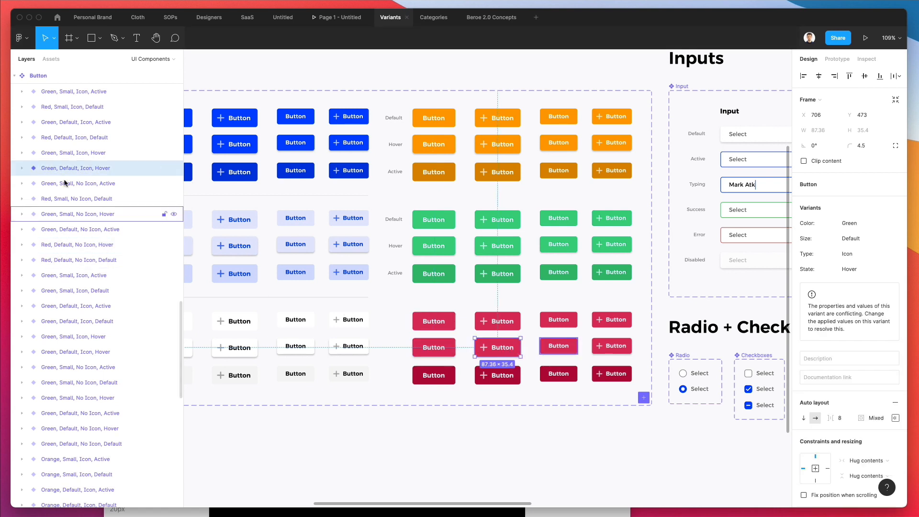
pyautogui.doubleClick(72, 168)
pyautogui.doubleClick(72, 169)
pyautogui.write('Red')
pyautogui.press('Return')
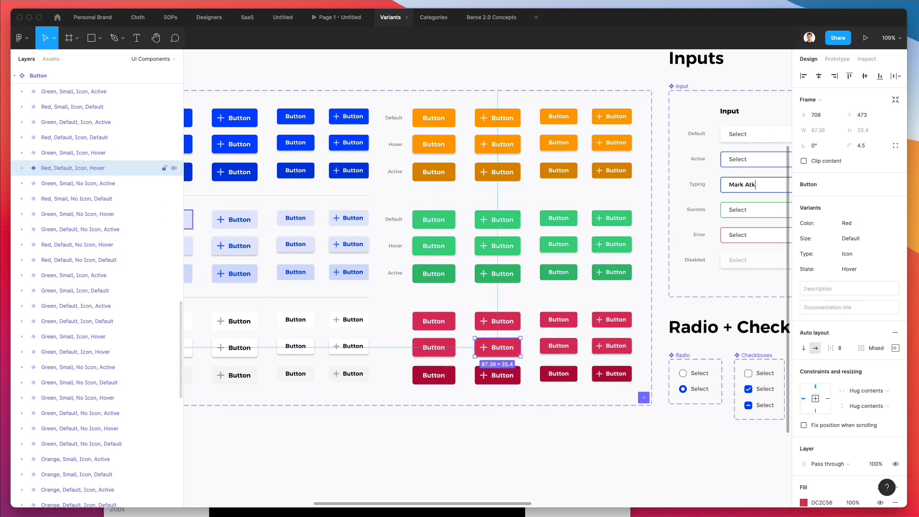
# - Set Color to Red in the layer name of the red Small, No Icon, Hover-state button variant
pyautogui.click(559, 346)
pyautogui.doubleClick(70, 217)
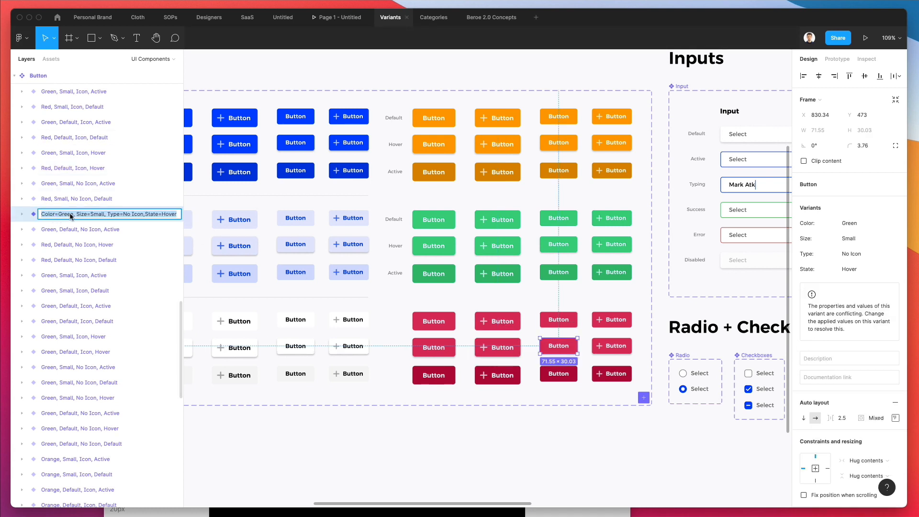
pyautogui.doubleClick(67, 214)
pyautogui.write('Red')
pyautogui.press('Return')
# - Set Color to Red in the layer name of the red Small, Icon, Hover-state button variant
pyautogui.click(614, 344)
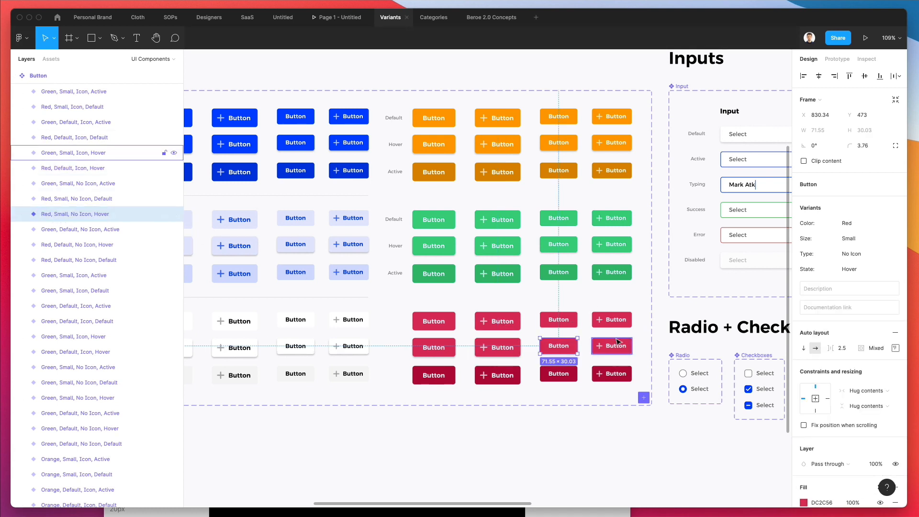
pyautogui.doubleClick(67, 153)
pyautogui.write('Red')
pyautogui.press('Return')
# - Set Color to Red in the layer name of the dark red Default-size, No Icon, Active-state button variant
pyautogui.click(49, 229)
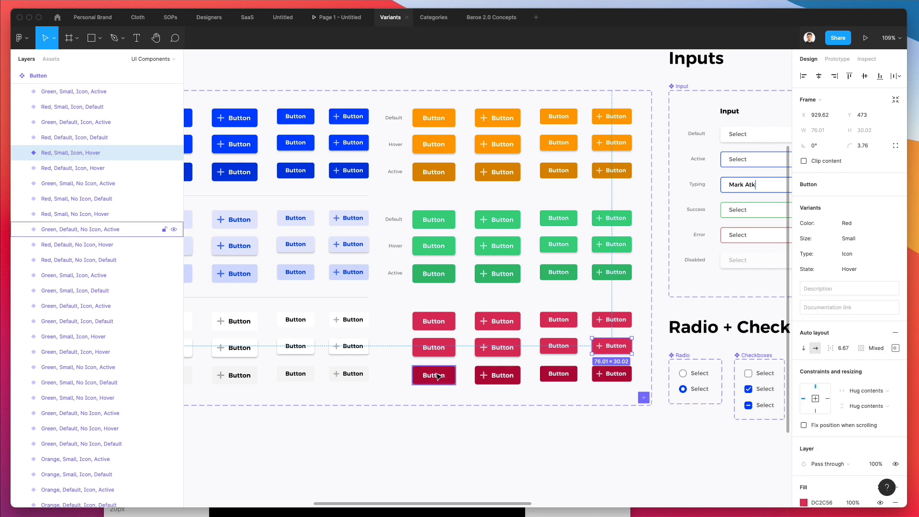
pyautogui.doubleClick(53, 230)
pyautogui.write('Red')
pyautogui.press('Return')
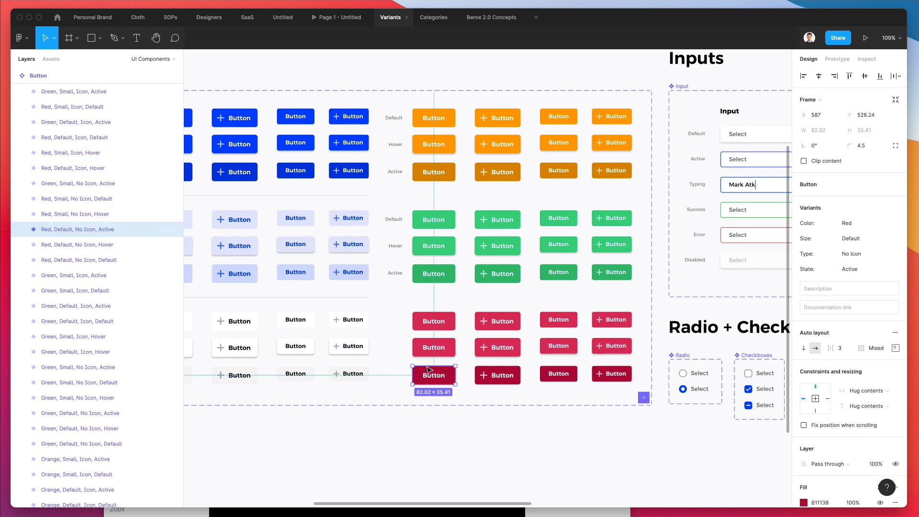
# - Set Color to Red in the layer name of the dark red Default-size, Icon, Active-state button variant
pyautogui.click(72, 122)
pyautogui.doubleClick(57, 124)
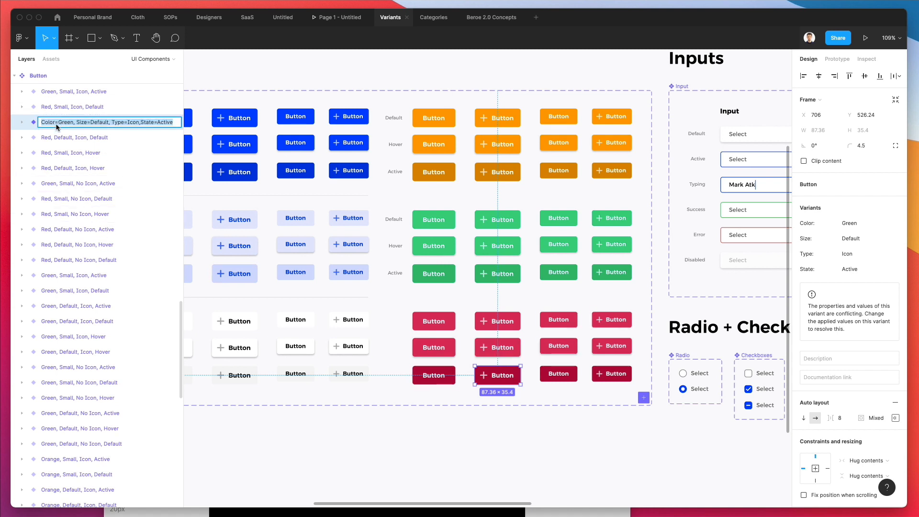
pyautogui.doubleClick(60, 123)
pyautogui.write('Red')
pyautogui.press('Return')
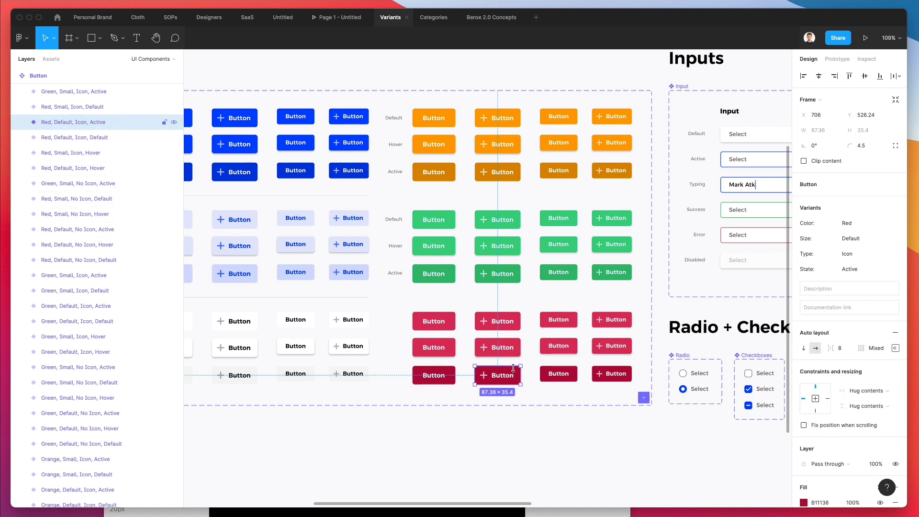
# - Set Color to Red in the layer name of the dark red Small, No Icon, Active-state button variant
pyautogui.click(115, 184)
pyautogui.doubleClick(69, 188)
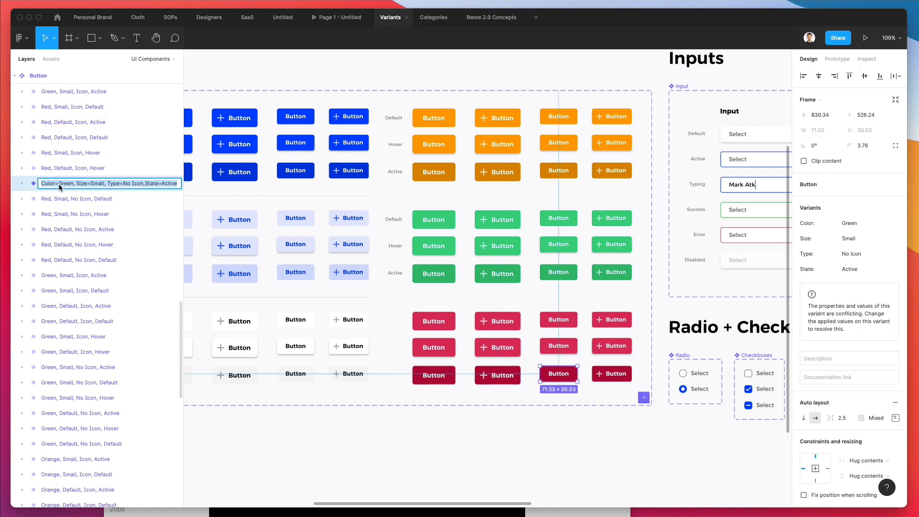
pyautogui.doubleClick(61, 186)
pyautogui.write('Red')
pyautogui.press('Return')
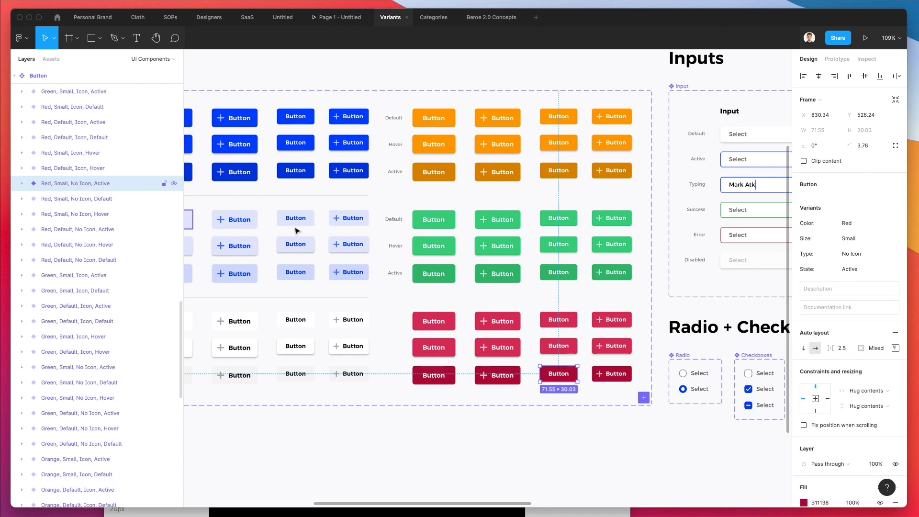
# - Set Color to Red in the layer name of the dark red Small, Icon, Active-state button variant
pyautogui.click(592, 369)
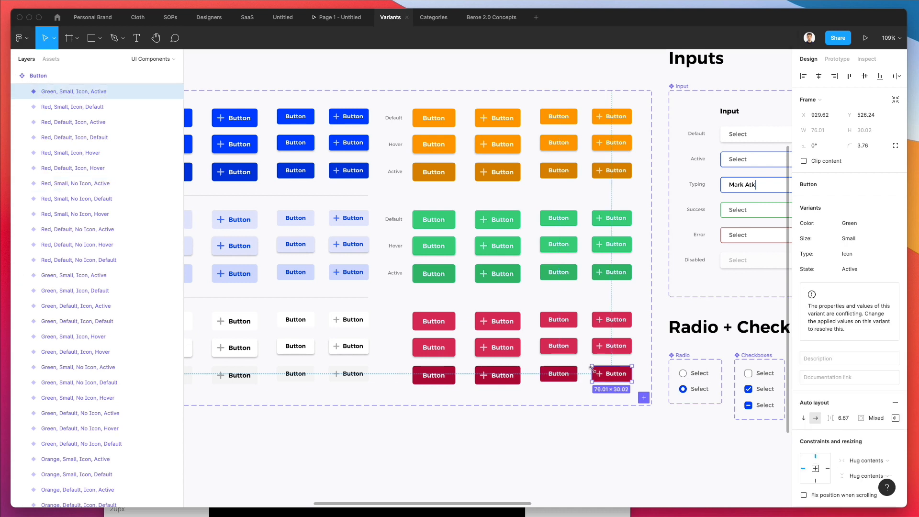
pyautogui.doubleClick(72, 92)
pyautogui.doubleClick(67, 92)
pyautogui.write('Red')
pyautogui.press('Return')
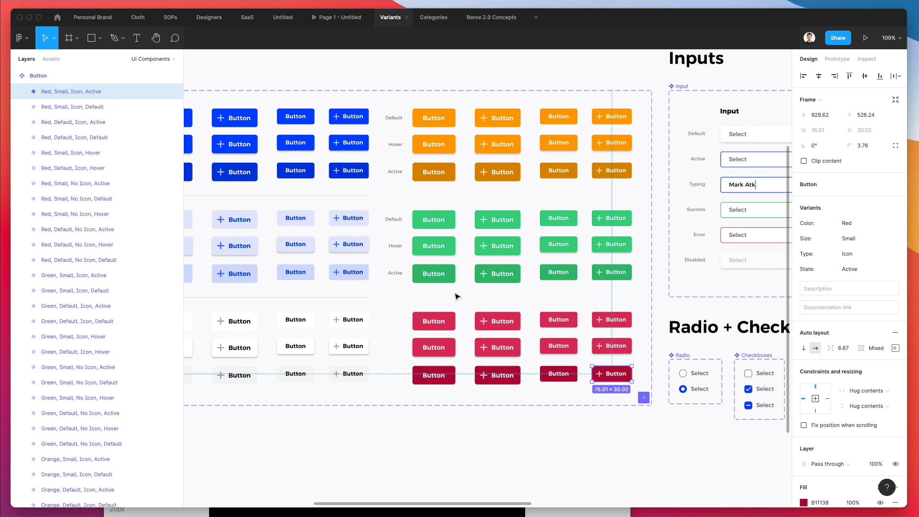
# - Duplicate the two divider lines that separate the blue, baby blue and white button groups
pyautogui.click(456, 297)
pyautogui.scroll(-3, 454, 299)
pyautogui.click(361, 296)
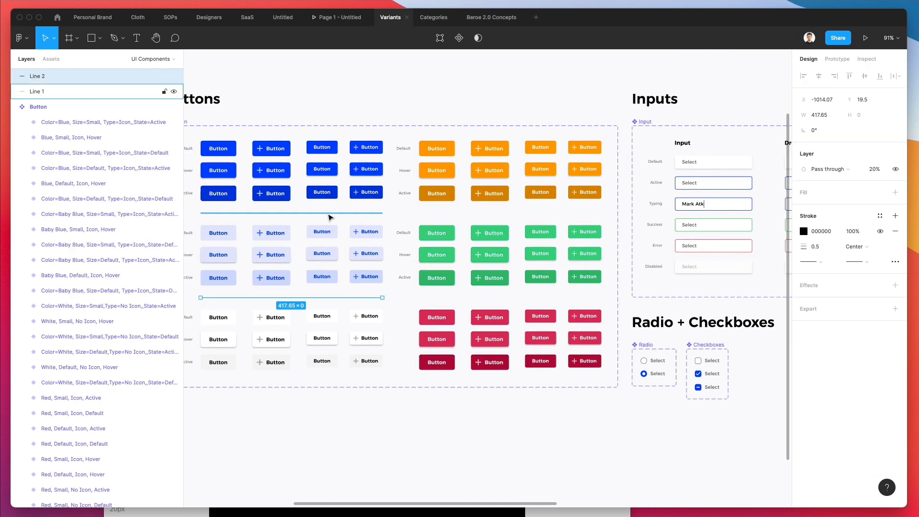
pyautogui.keyDown('shift'); pyautogui.click(329, 215); pyautogui.keyUp('shift')
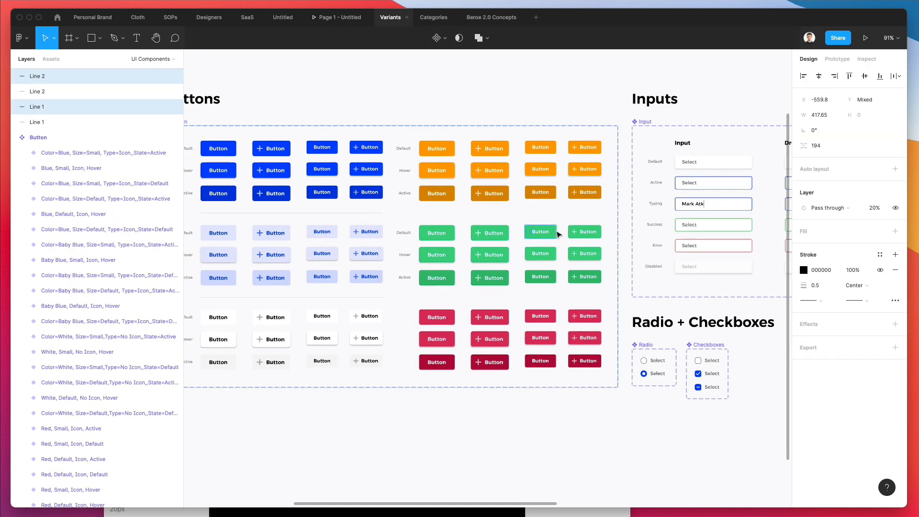
pyautogui.click(540, 232)
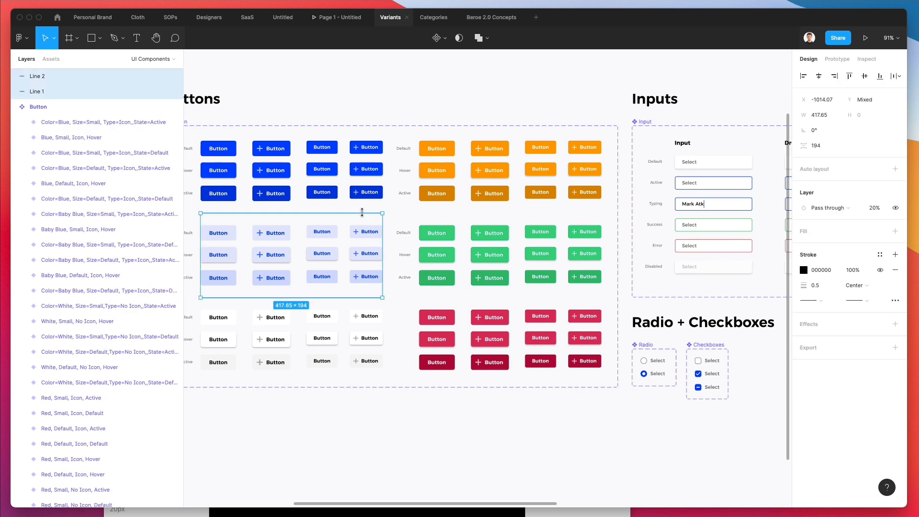
pyautogui.hotkey('ctrl', 'v')
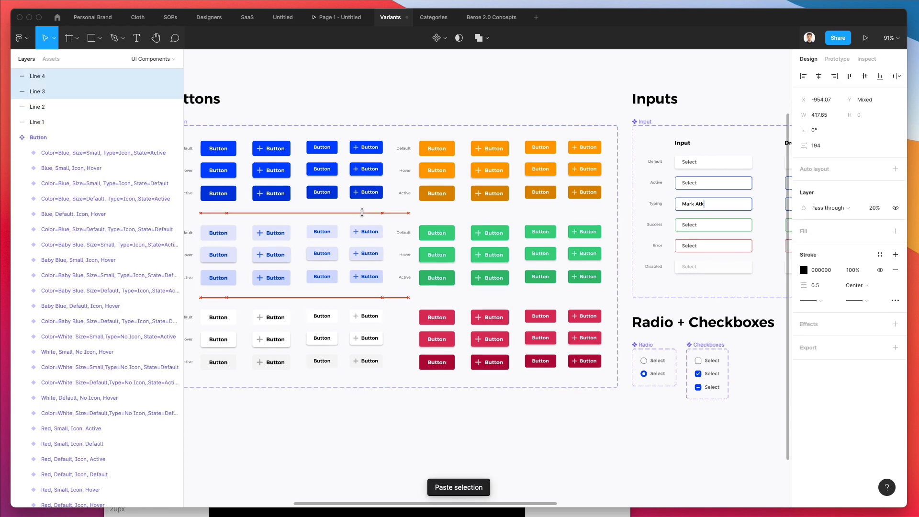
# - Shift the duplicated divider lines horizontally so they sit between the orange, green and red button groups, aligned with their columns
pyautogui.hotkey('shift', 'Right')
pyautogui.hotkey('shift', 'Right')
pyautogui.hotkey('shift', 'Right')
pyautogui.hotkey('shift', 'Right')
pyautogui.hotkey('shift', 'Right')
pyautogui.hotkey('shift', 'Right')
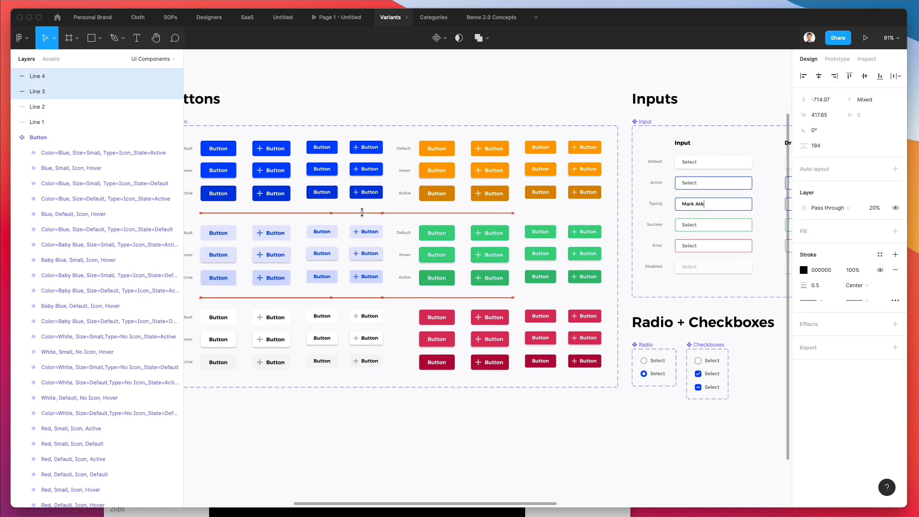
pyautogui.hotkey('shift', 'Right')
pyautogui.hotkey('shift', 'Right')
pyautogui.hotkey('shift', 'Right')
pyautogui.hotkey('shift', 'Right')
pyautogui.hotkey('shift', 'Right')
pyautogui.hotkey('shift', 'Right')
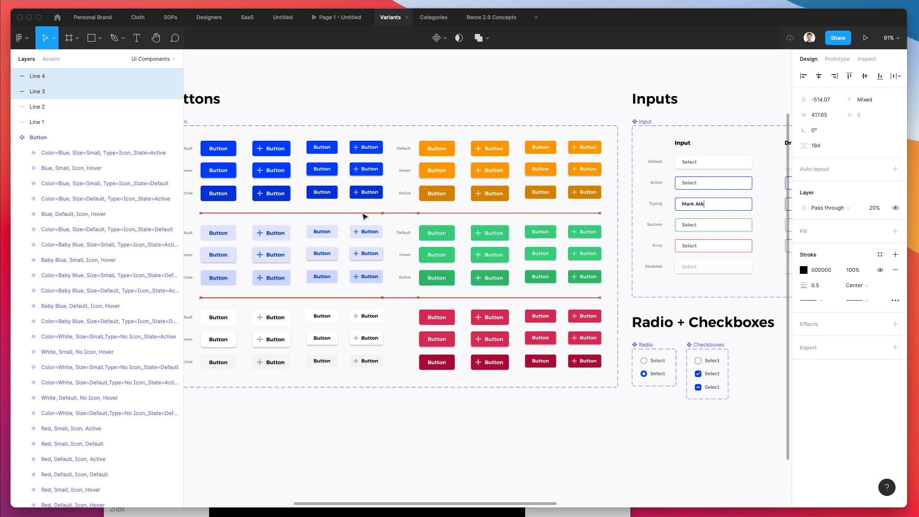
pyautogui.hotkey('shift', 'Right')
pyautogui.press('Left')
pyautogui.press('Left')
pyautogui.press('Left')
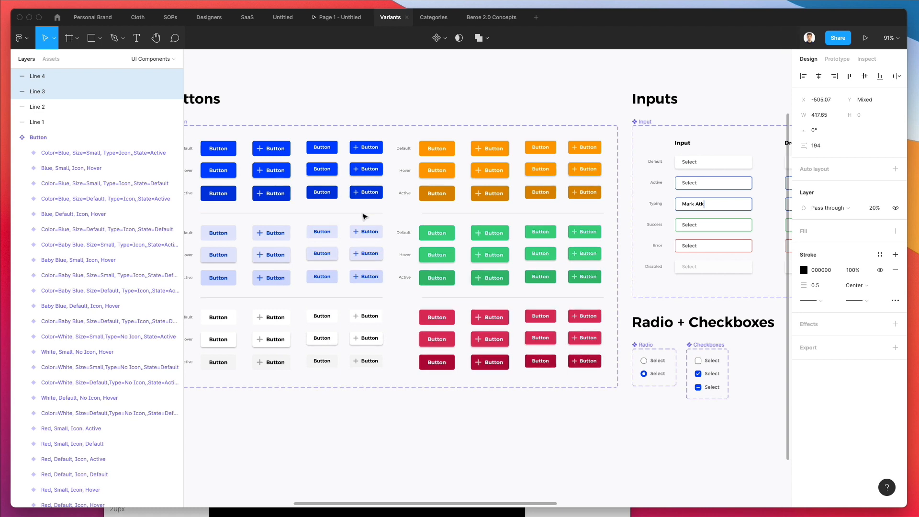
pyautogui.press('Left')
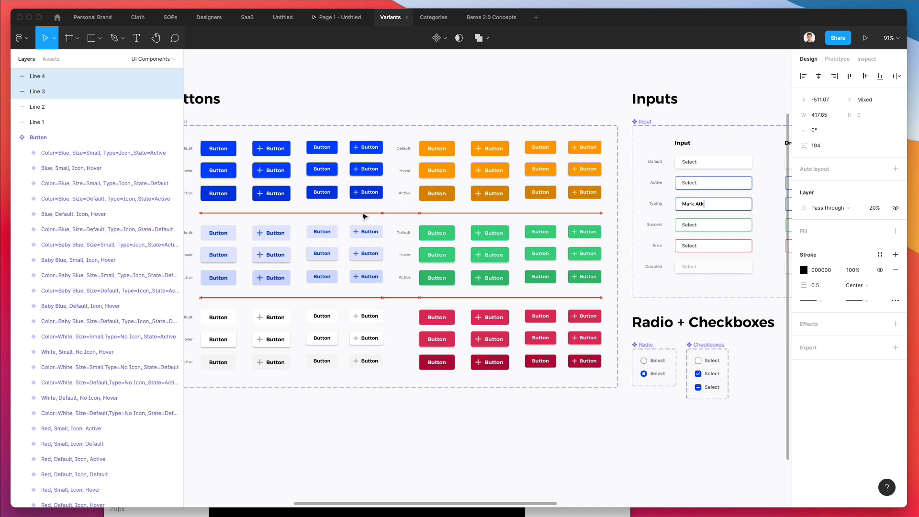
# - Duplicate the Default, Hover and Active labels of the green button rows and place the copies beside the red rows
pyautogui.moveTo(394, 217); pyautogui.dragTo(409, 307)
pyautogui.press('super+c')
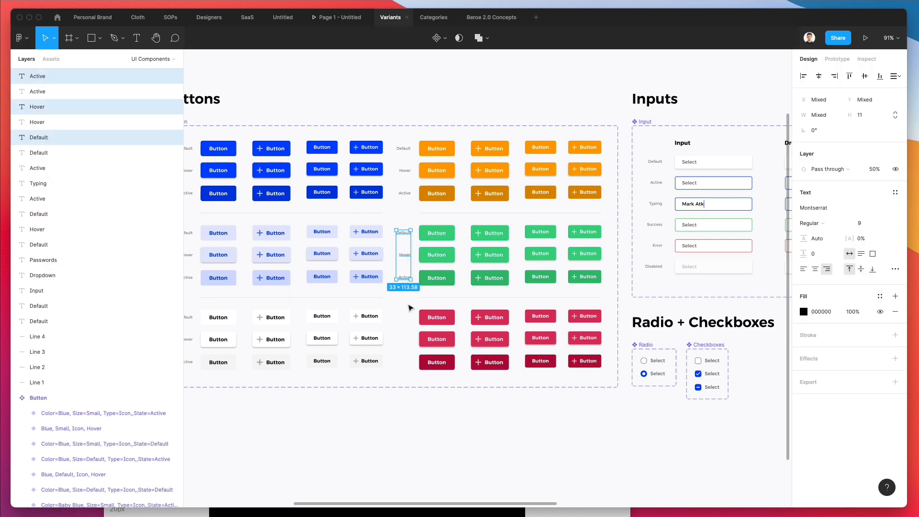
pyautogui.press('super+v')
pyautogui.hotkey('shift', 'Down')
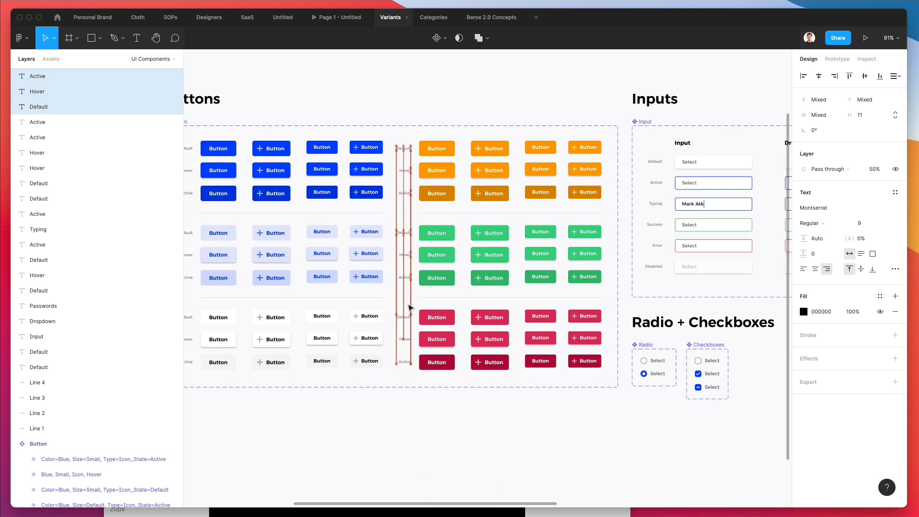
pyautogui.press('Escape')
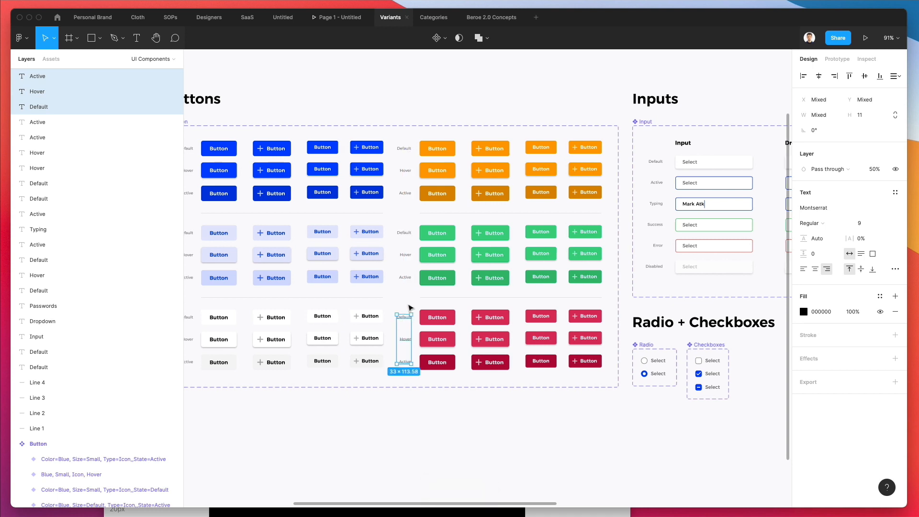
# - Move the Button component set with all its labels and divider lines left, away from the Inputs section
pyautogui.hscroll(-3, 409, 307)
pyautogui.click(249, 123)
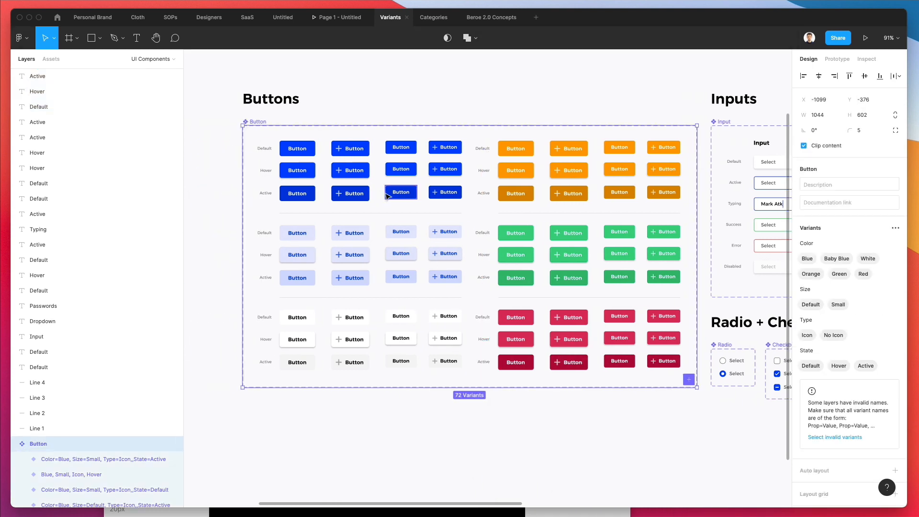
pyautogui.hscroll(2, 387, 195)
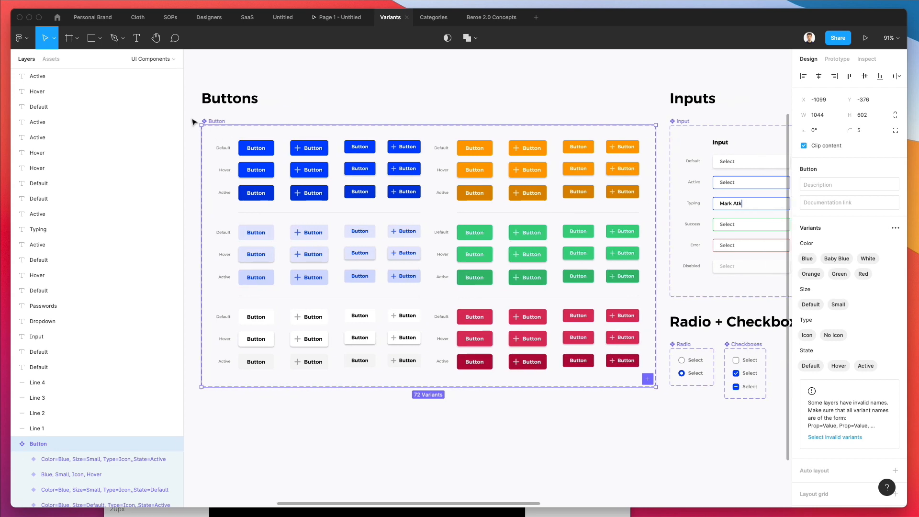
pyautogui.moveTo(194, 122); pyautogui.dragTo(660, 451)
pyautogui.hscroll(1, 529, 342)
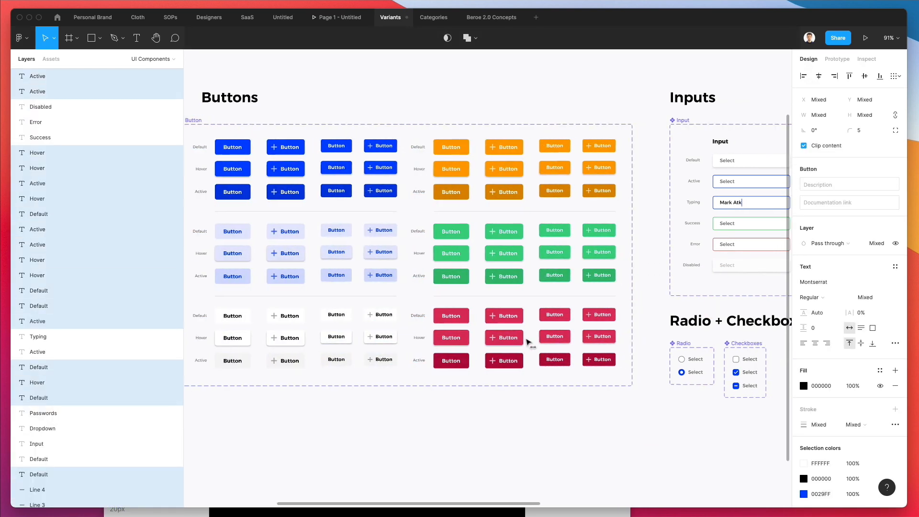
pyautogui.hscroll(-2, 527, 339)
pyautogui.hscroll(1, 526, 338)
pyautogui.moveTo(529, 331); pyautogui.dragTo(525, 332)
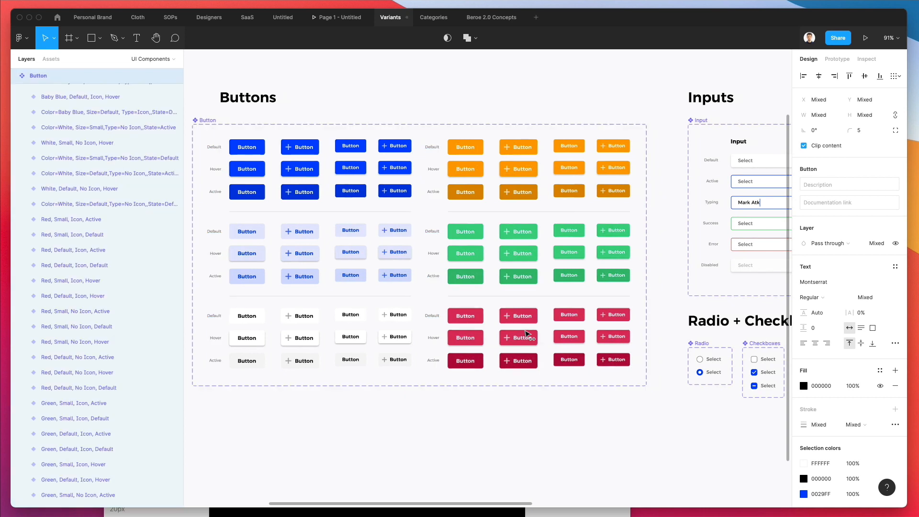
pyautogui.click(541, 112)
# - Widen the Button component set to 1091 and shift the orange, green and red buttons with their labels and dividers right
pyautogui.click(194, 123)
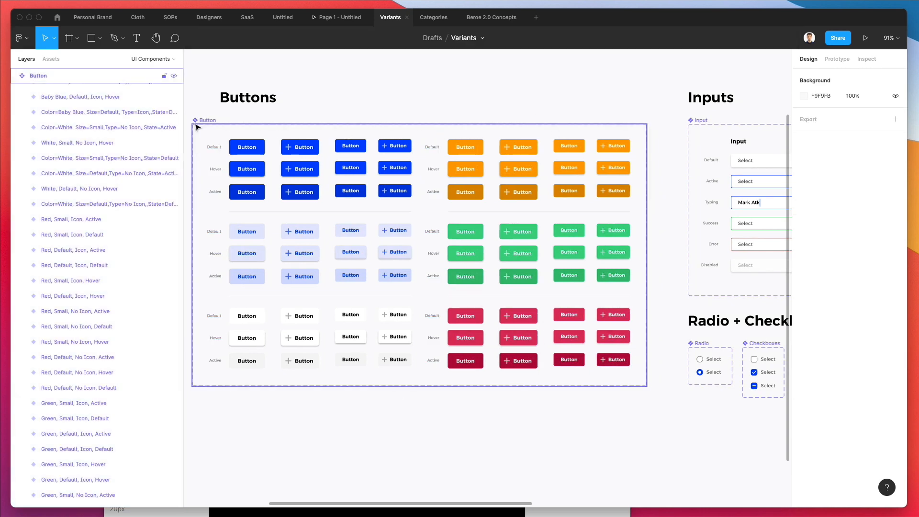
pyautogui.moveTo(643, 297); pyautogui.dragTo(665, 296)
pyautogui.moveTo(656, 424); pyautogui.dragTo(420, 139)
pyautogui.hotkey('shift', 'Right')
pyautogui.hotkey('shift', 'Right')
pyautogui.press('Right')
pyautogui.press('Right')
pyautogui.press('Right')
pyautogui.press('Right')
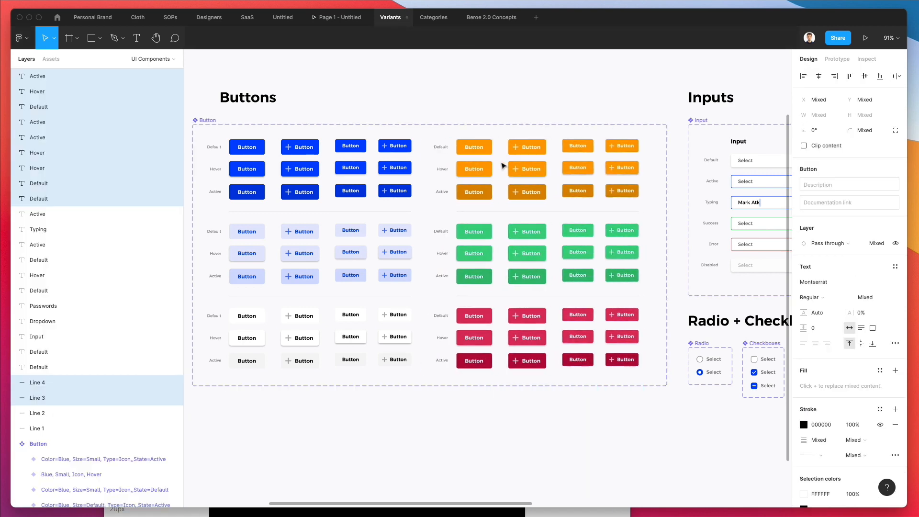
pyautogui.press('Right')
pyautogui.press('Right')
pyautogui.press('Right')
pyautogui.press('Right')
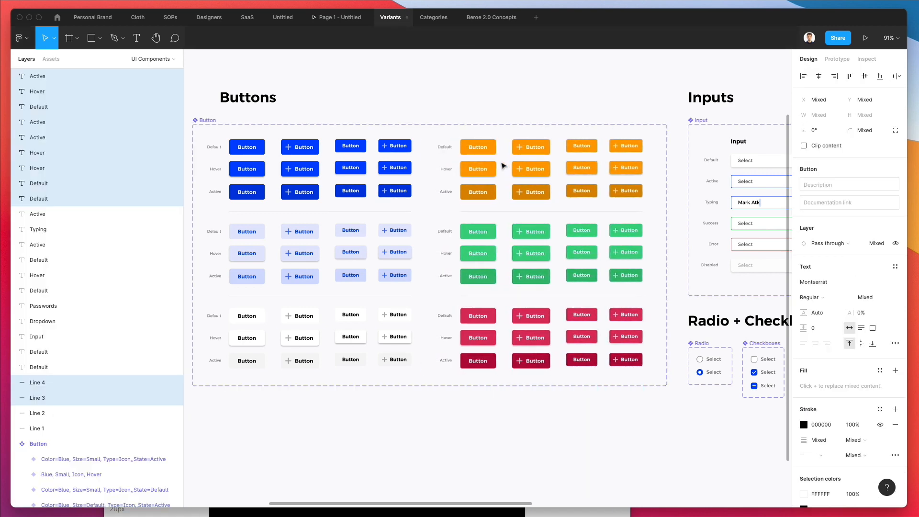
# - Make the Button component set slightly taller and nudge all buttons, labels and dividers down and right to even out the margins
pyautogui.click(196, 128)
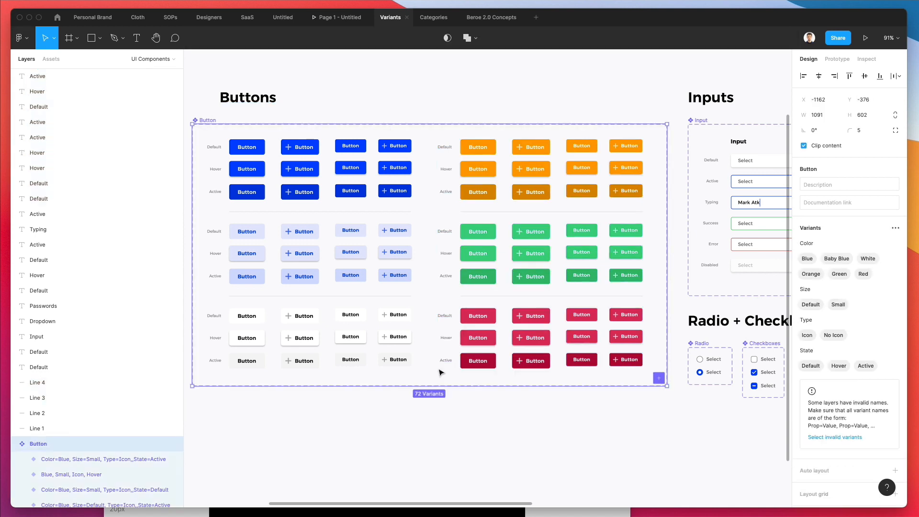
pyautogui.click(594, 432)
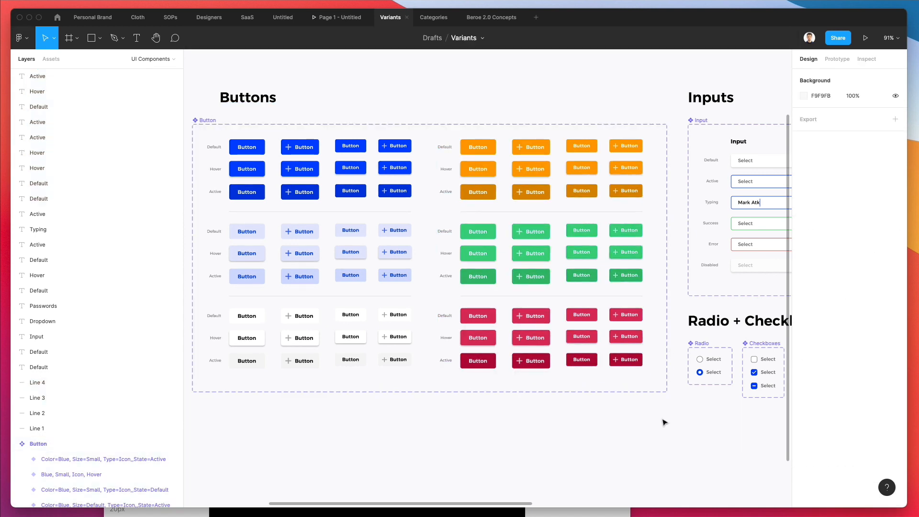
pyautogui.moveTo(650, 419); pyautogui.dragTo(206, 140)
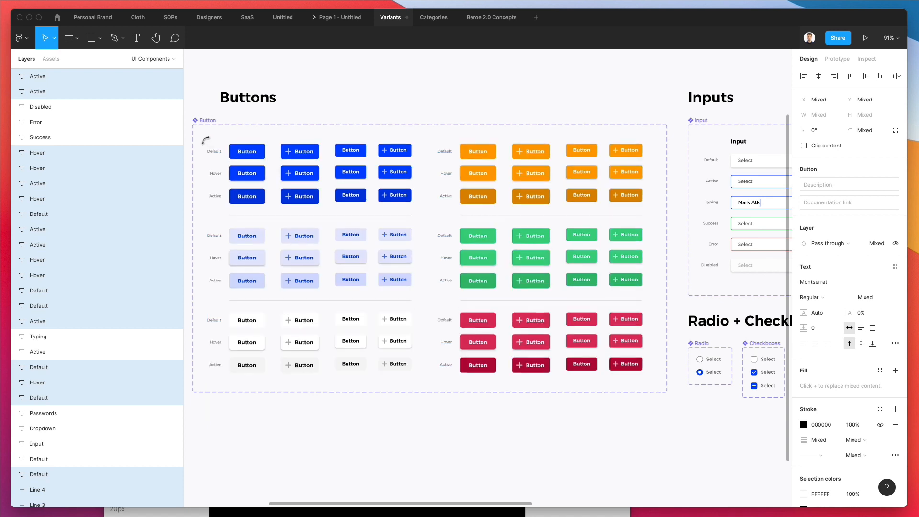
pyautogui.press('Up')
pyautogui.press('Up')
pyautogui.press('Right')
pyautogui.press('Right')
pyautogui.press('Right')
pyautogui.press('Right')
pyautogui.press('Right')
pyautogui.press('Right')
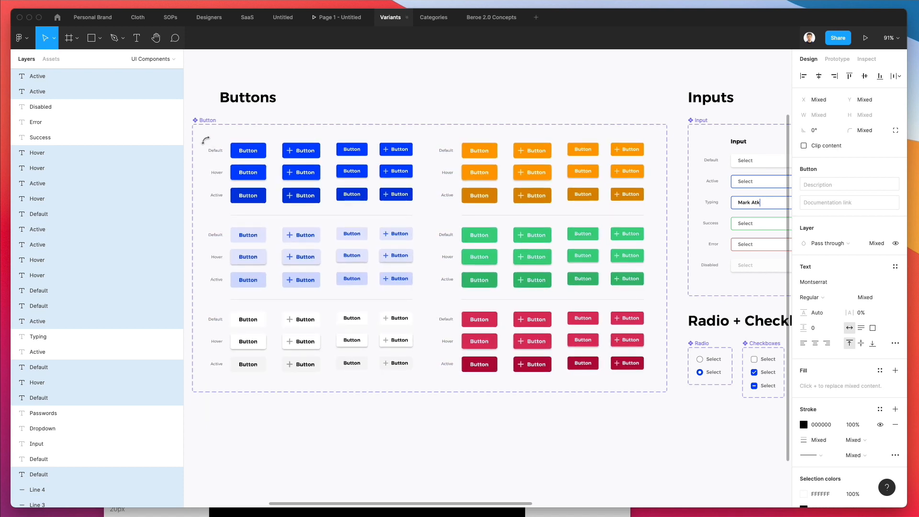
pyautogui.press('Down')
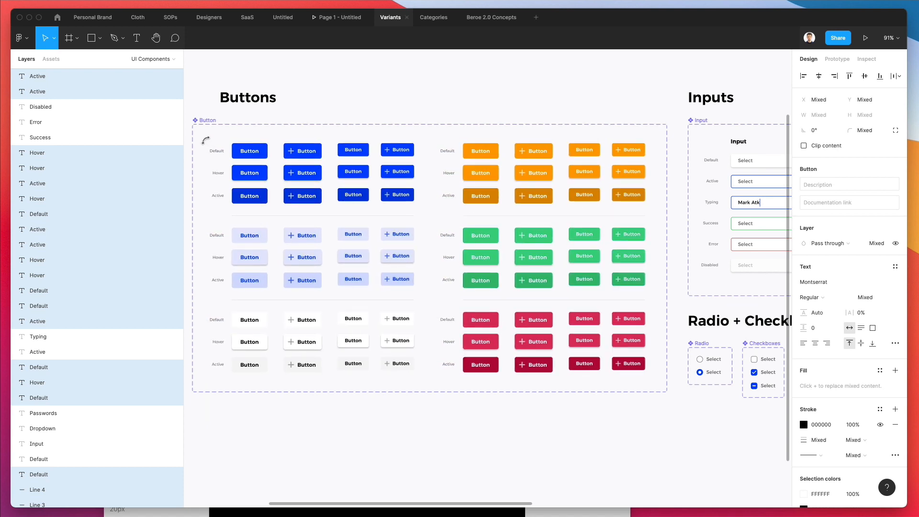
# - Move the Buttons heading so it aligns with the left edge of the Button component set
pyautogui.moveTo(242, 103); pyautogui.dragTo(214, 105)
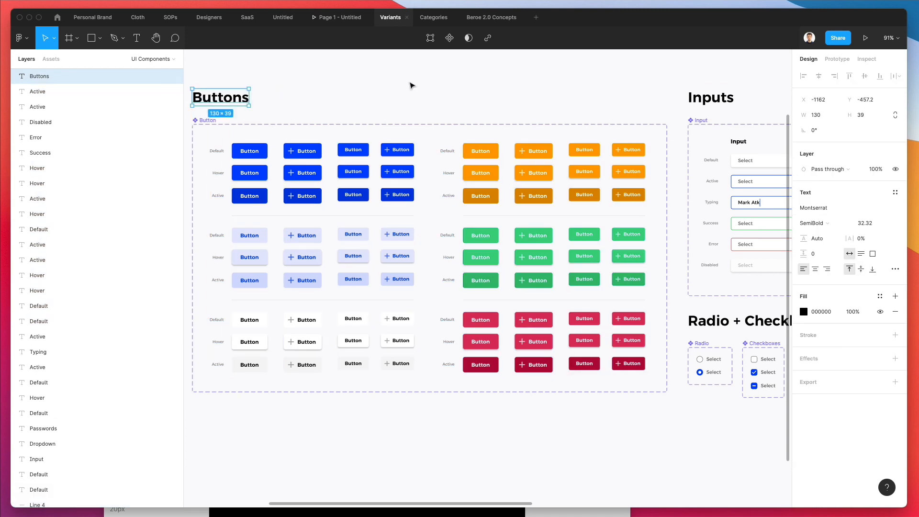
pyautogui.press('Escape')
# - Examine the rearranged component sheet and the plus icon vector inside the blue Default-size, Icon, Hover-state button variant
pyautogui.scroll(-5, 410, 85)
pyautogui.scroll(2, 410, 85)
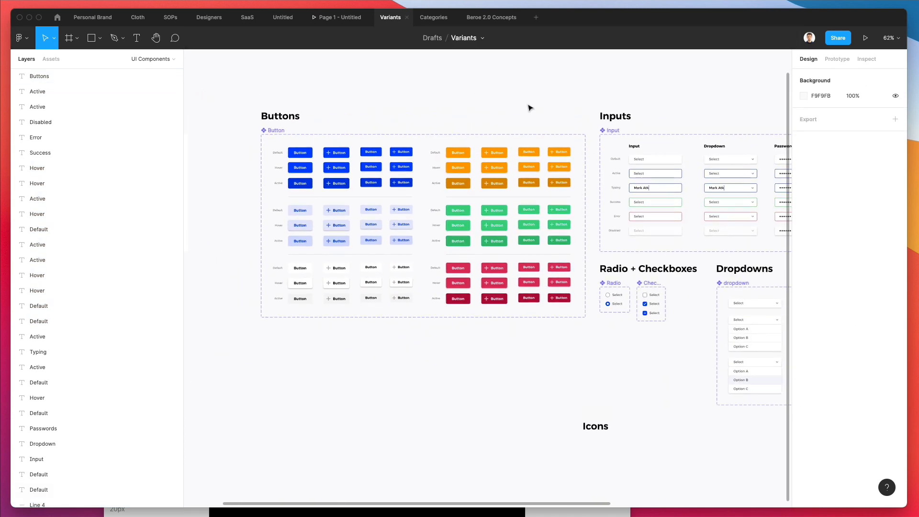
pyautogui.scroll(-3, 529, 108)
pyautogui.hscroll(5, 529, 107)
pyautogui.scroll(1, 524, 115)
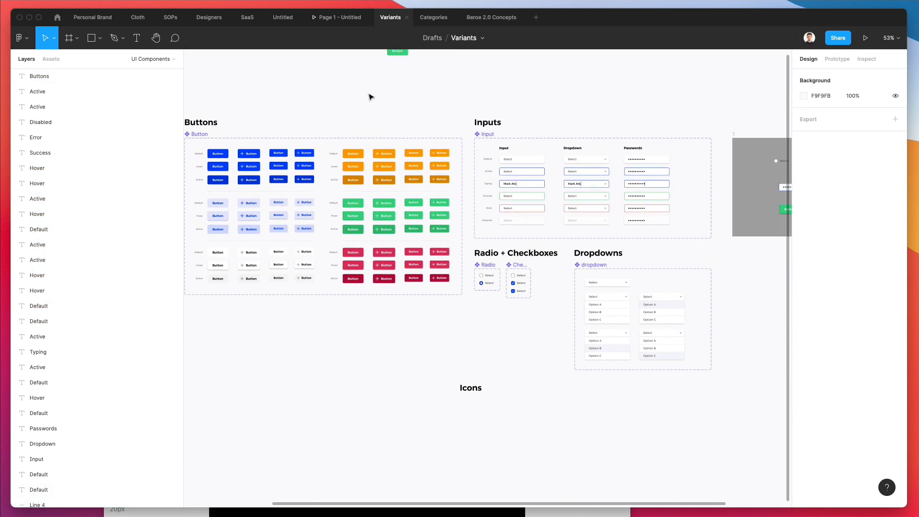
pyautogui.scroll(6, 253, 171)
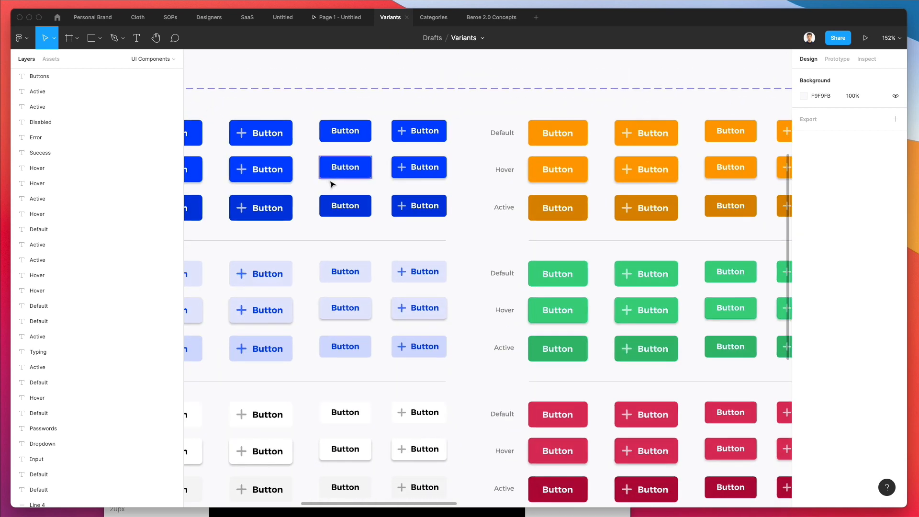
pyautogui.keyDown('super'); pyautogui.click(242, 170); pyautogui.keyUp('super')
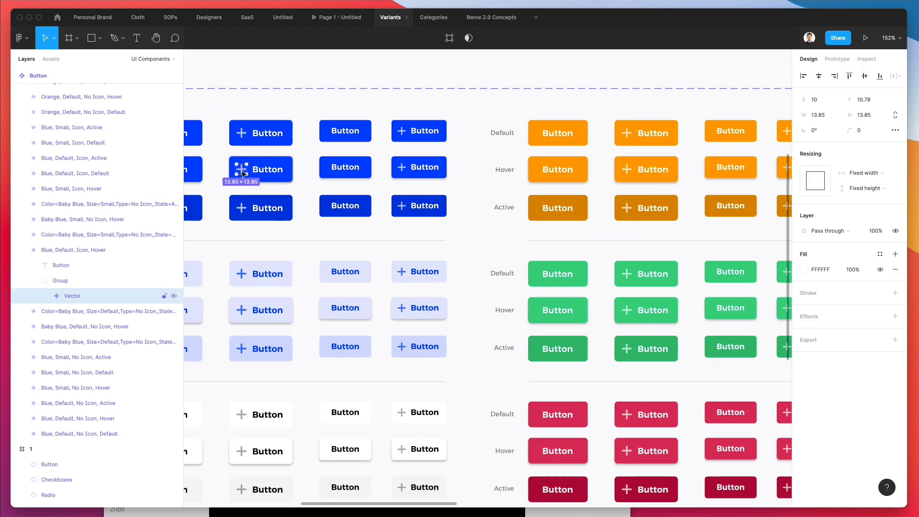
pyautogui.hscroll(-2, 297, 164)
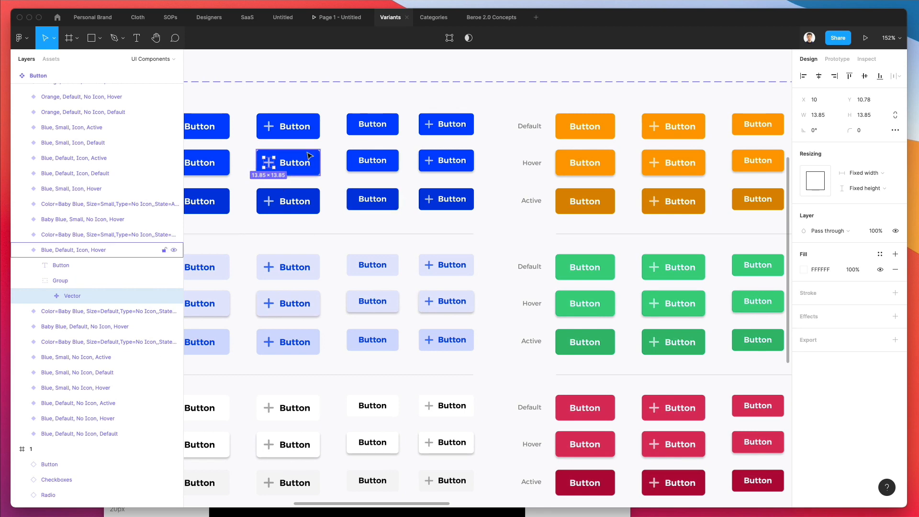
pyautogui.hscroll(2, 387, 192)
pyautogui.hscroll(3, 386, 192)
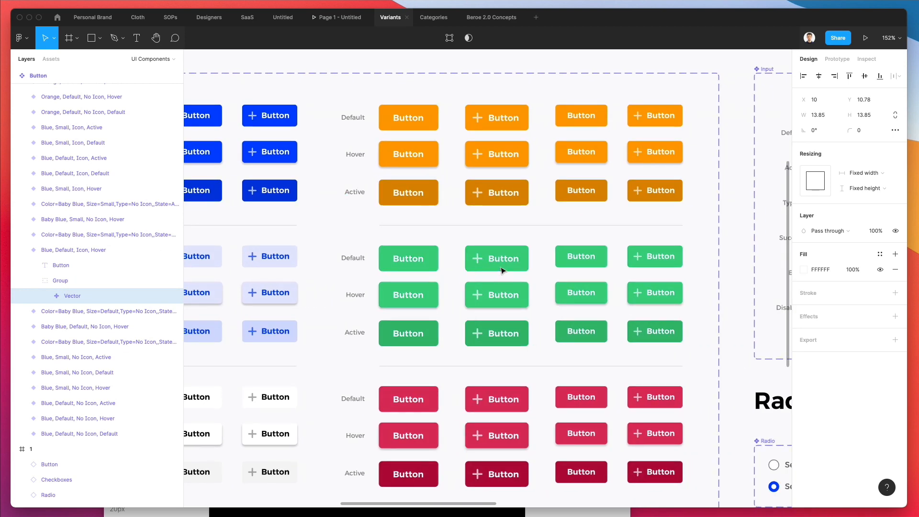
# - Switch to Nucleo, bring its 12px check icon onto the Figma canvas beside the red buttons, and select the group inside its frame
pyautogui.click(512, 511)
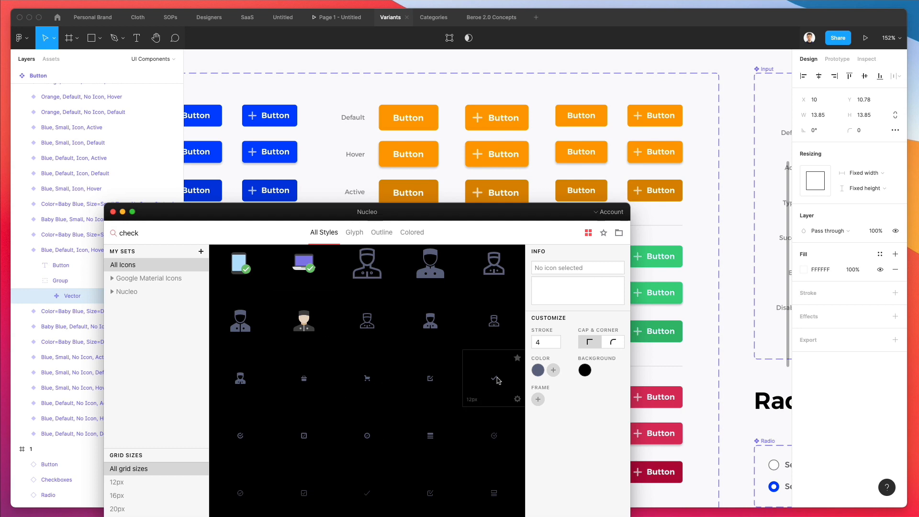
pyautogui.moveTo(701, 415); pyautogui.dragTo(702, 403)
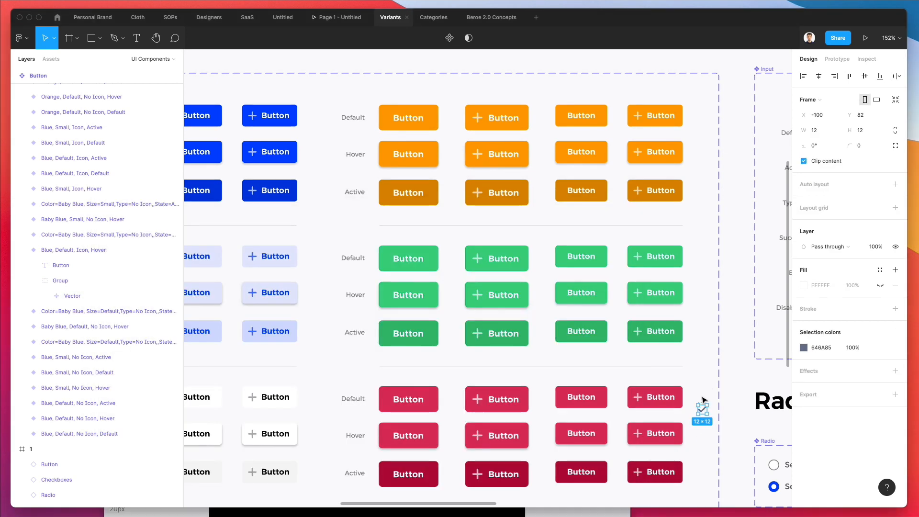
pyautogui.scroll(5, 703, 401)
pyautogui.press('Return')
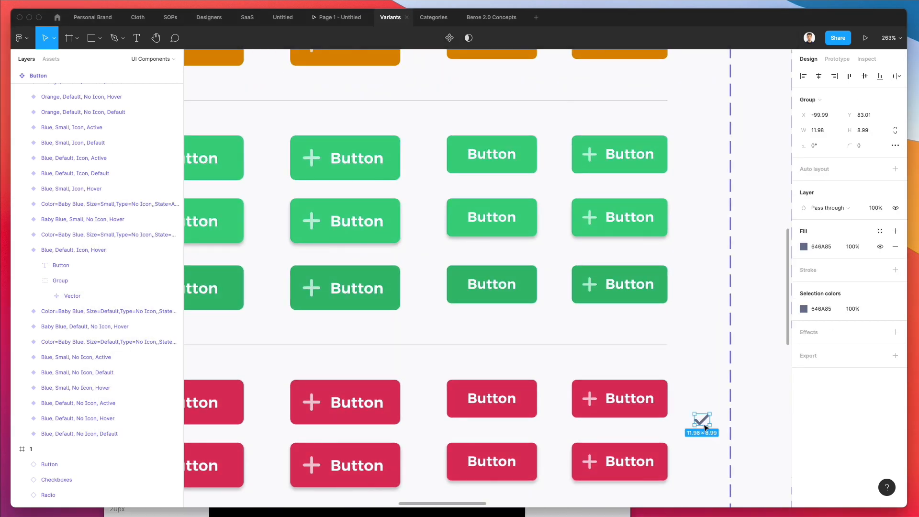
# - Move the check icon from the canvas into the icon group of the green Default-size, Hover-state icon button
pyautogui.hotkey('ctrl', 'x')
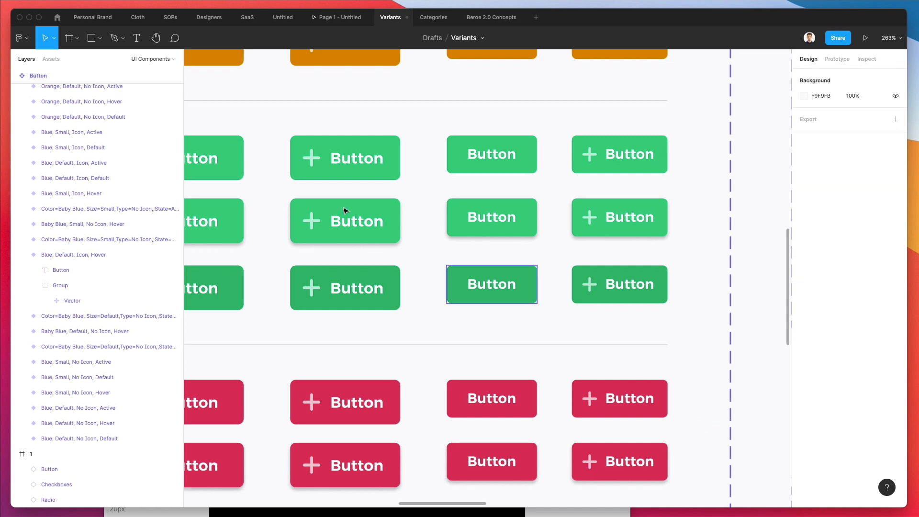
pyautogui.click(311, 222)
pyautogui.hotkey('ctrl', 'v')
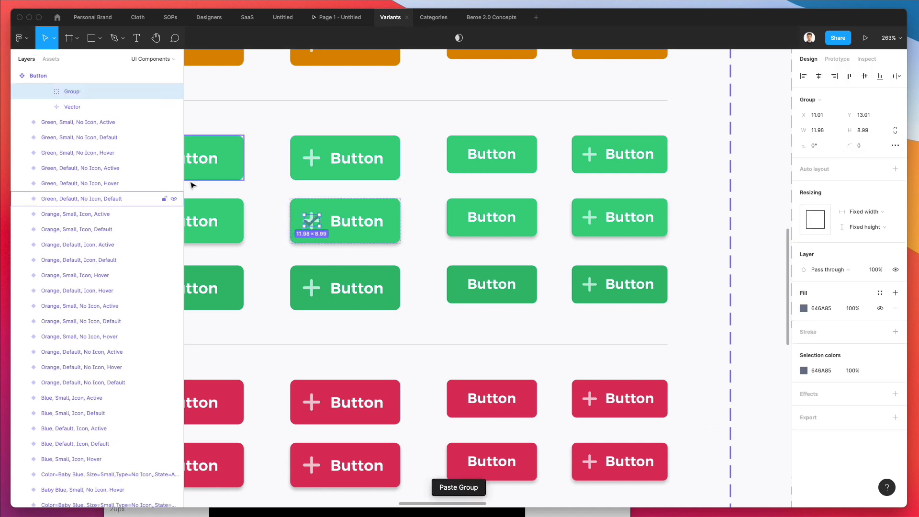
pyautogui.scroll(2, 139, 186)
pyautogui.scroll(3, 302, 212)
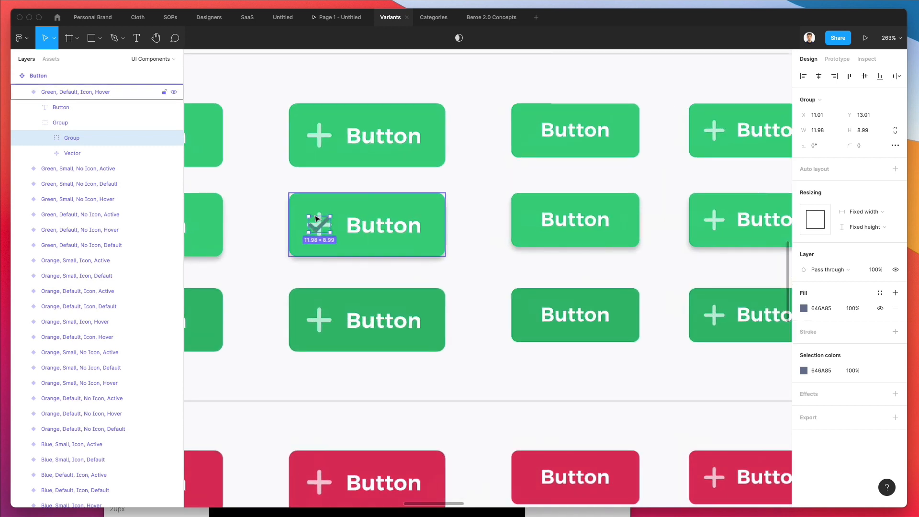
# - Give the check icon the light green B2F0D6 sampled from a plus icon and enlarge it to about 13.95 × 10.47
pyautogui.press('i')
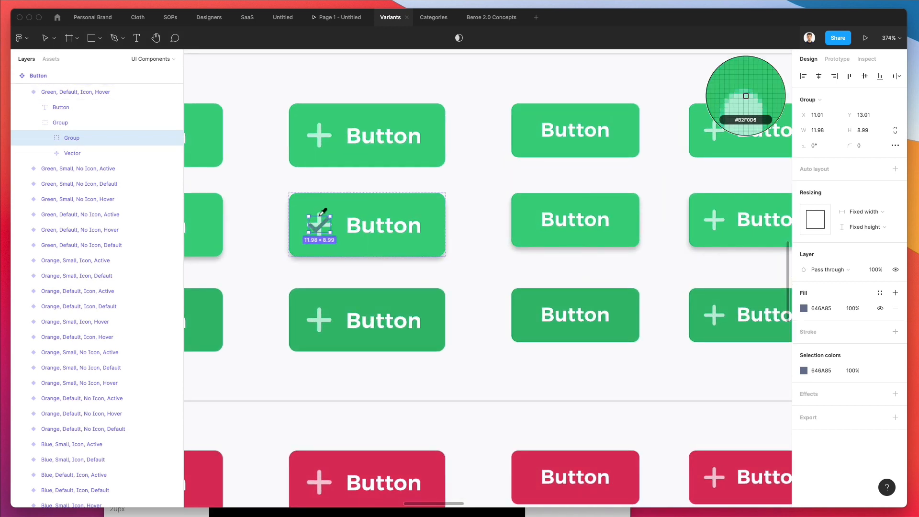
pyautogui.click(713, 129)
pyautogui.moveTo(329, 215); pyautogui.dragTo(332, 214)
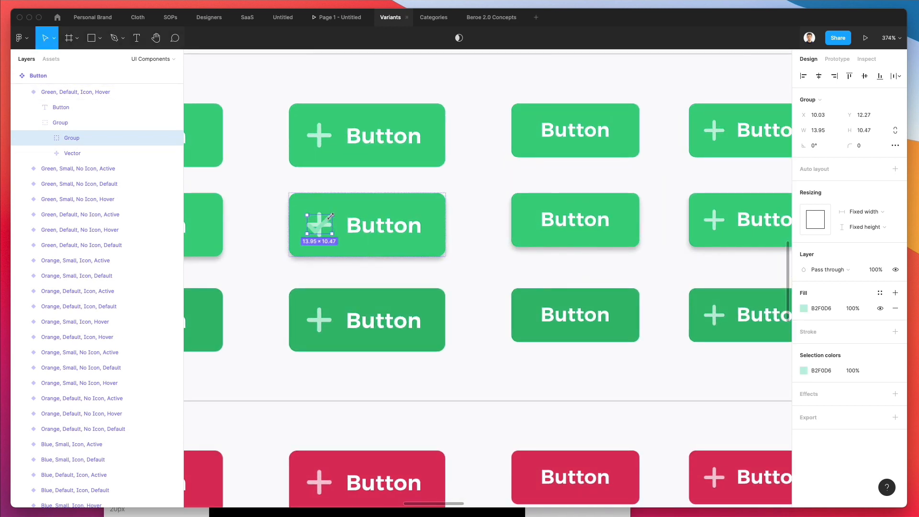
# - Delete the plus vector behind the check icon and set the check vector's fill to FFFFFF
pyautogui.click(323, 216)
pyautogui.keyDown('super'); pyautogui.click(319, 218); pyautogui.keyUp('super')
pyautogui.press('BackSpace')
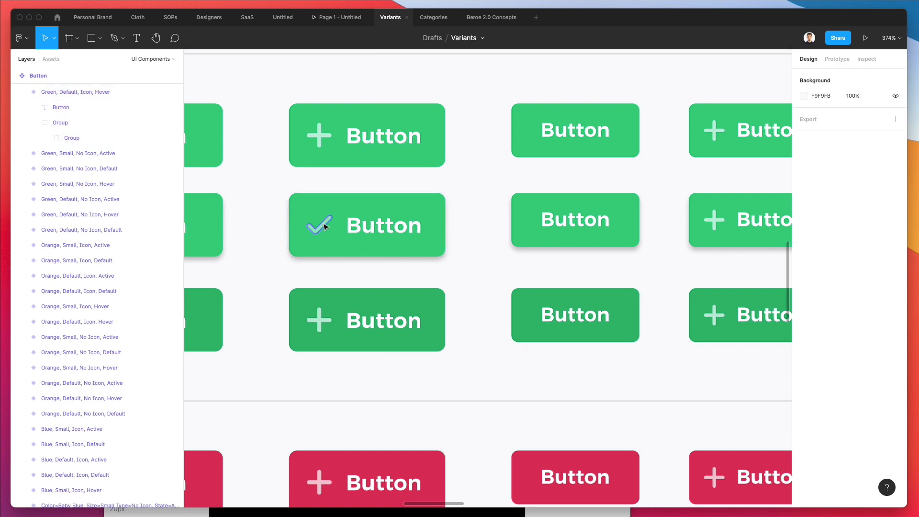
pyautogui.keyDown('super'); pyautogui.click(323, 226); pyautogui.keyUp('super')
pyautogui.click(800, 270)
pyautogui.moveTo(746, 286); pyautogui.dragTo(497, 173)
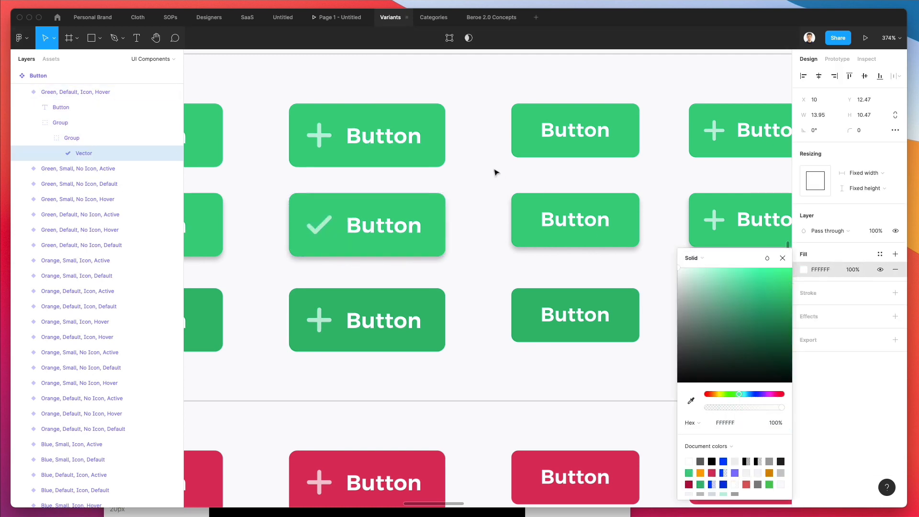
# - Copy the white check vector and paste it over the plus icon in the green Default-size, Default-state icon button
pyautogui.click(385, 207)
pyautogui.keyDown('super'); pyautogui.click(326, 224); pyautogui.keyUp('super')
pyautogui.scroll(-2, 358, 215)
pyautogui.scroll(-3, 359, 219)
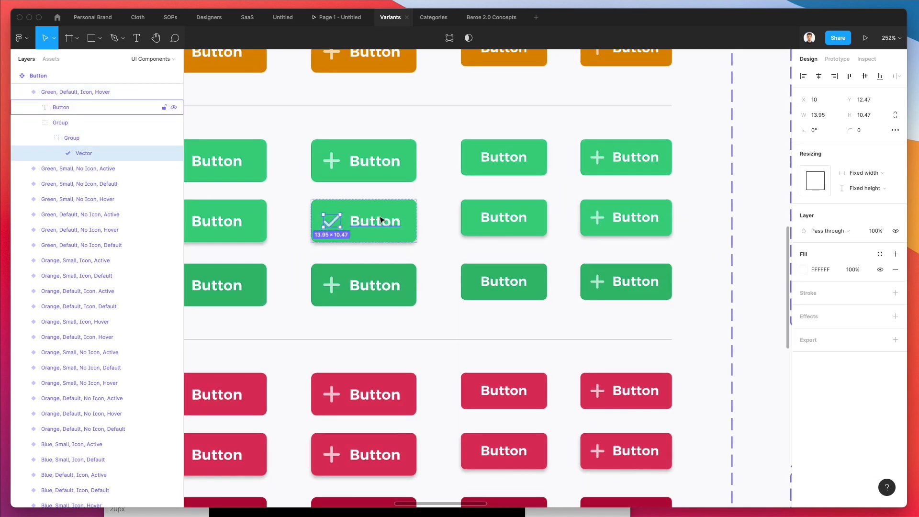
pyautogui.keyDown('super'); pyautogui.click(449, 163); pyautogui.keyUp('super')
pyautogui.press('super+v')
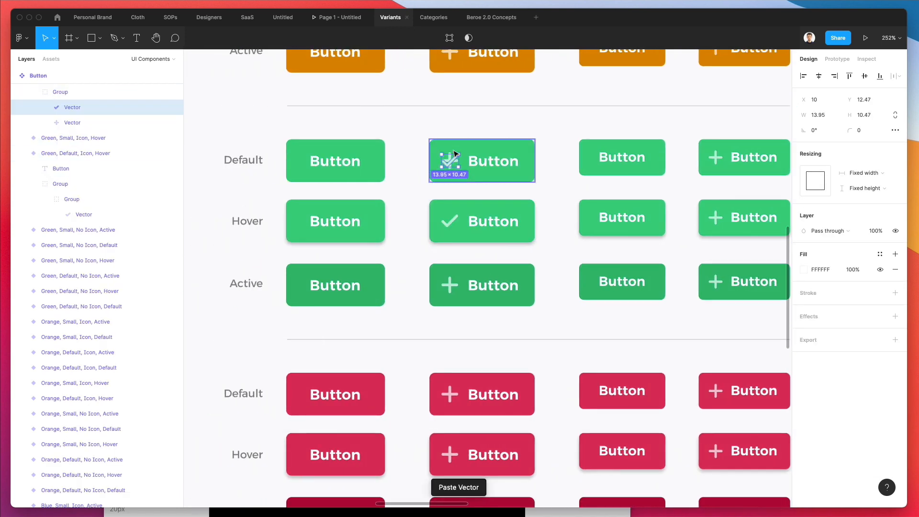
pyautogui.click(449, 167)
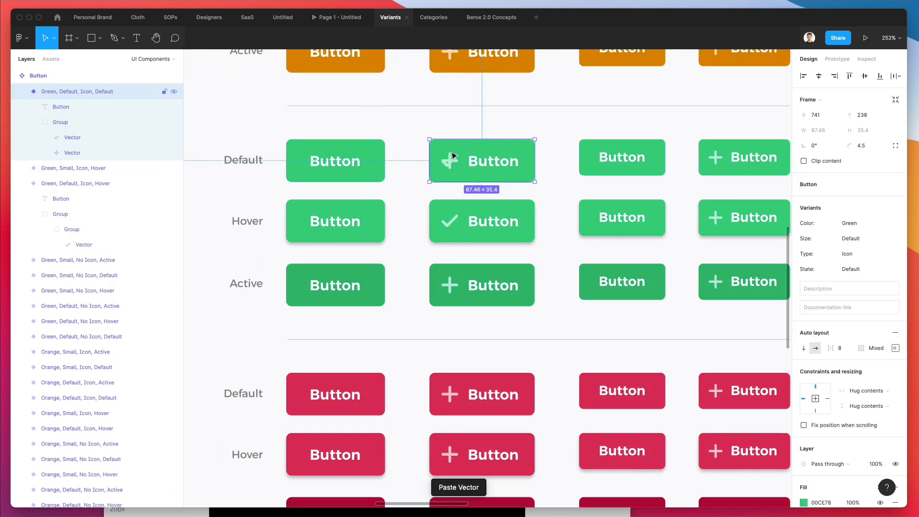
# - Paste the check vector into the three green Small icon buttons and the green Default-size, Active-state icon button
pyautogui.keyDown('super'); pyautogui.click(716, 159); pyautogui.keyUp('super')
pyautogui.press('super+v')
pyautogui.keyDown('super'); pyautogui.click(715, 218); pyautogui.keyUp('super')
pyautogui.press('super+v')
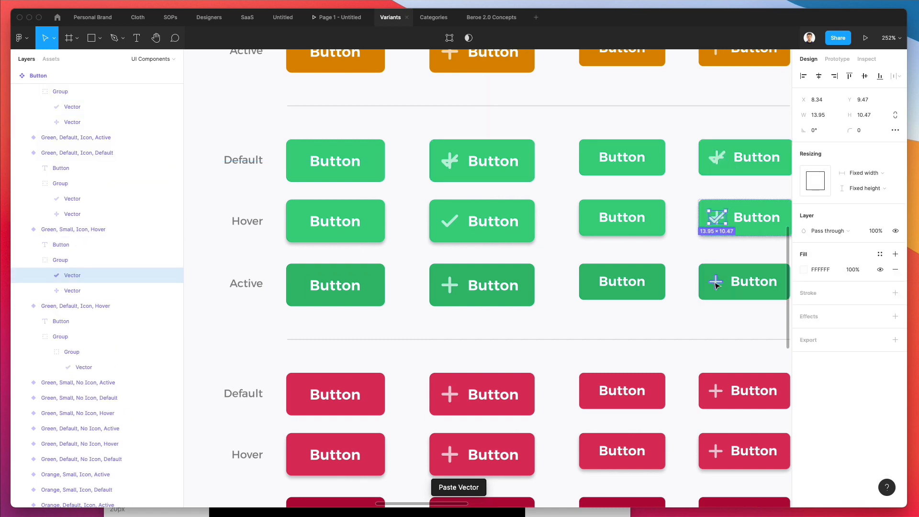
pyautogui.keyDown('super'); pyautogui.click(716, 282); pyautogui.keyUp('super')
pyautogui.press('super+v')
pyautogui.keyDown('super'); pyautogui.click(449, 286); pyautogui.keyUp('super')
pyautogui.press('super+v')
# - Delete the remaining plus vectors from the five green icon buttons that have both a plus and a check
pyautogui.scroll(5, 455, 287)
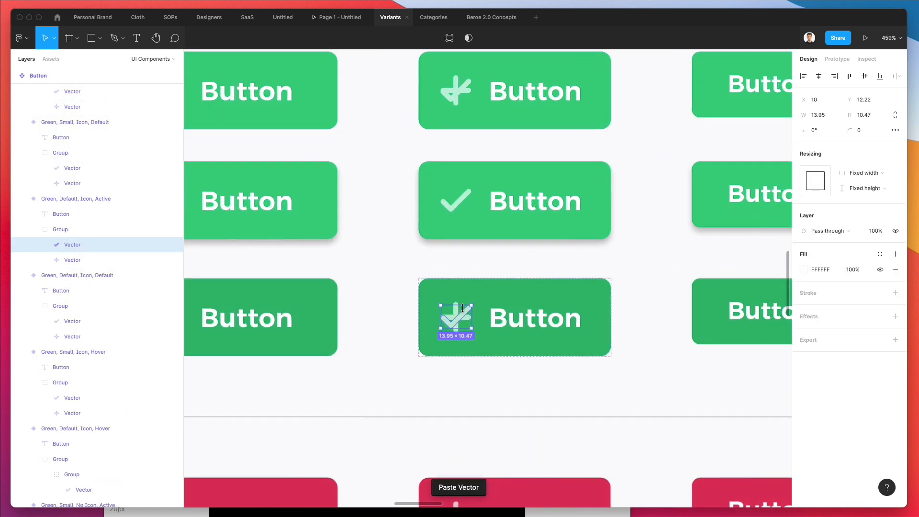
pyautogui.click(455, 302)
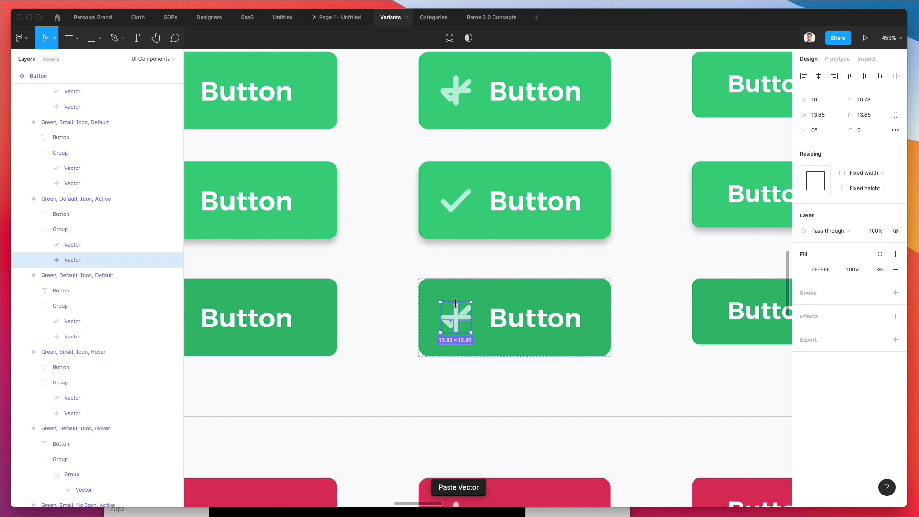
pyautogui.keyDown('shift'); pyautogui.keyDown('super'); pyautogui.click(455, 103); pyautogui.keyUp('super'); pyautogui.keyUp('shift')
pyautogui.hscroll(5, 455, 113)
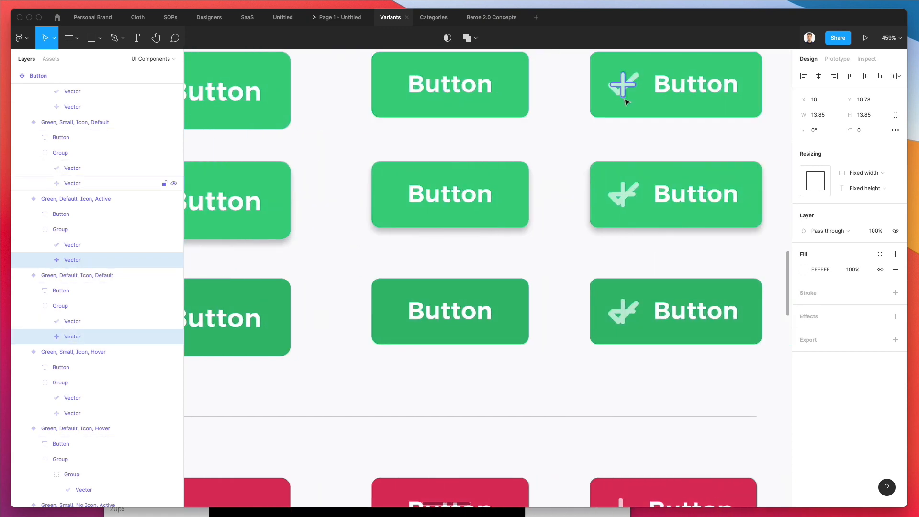
pyautogui.keyDown('shift'); pyautogui.keyDown('super'); pyautogui.click(625, 95); pyautogui.keyUp('super'); pyautogui.keyUp('shift')
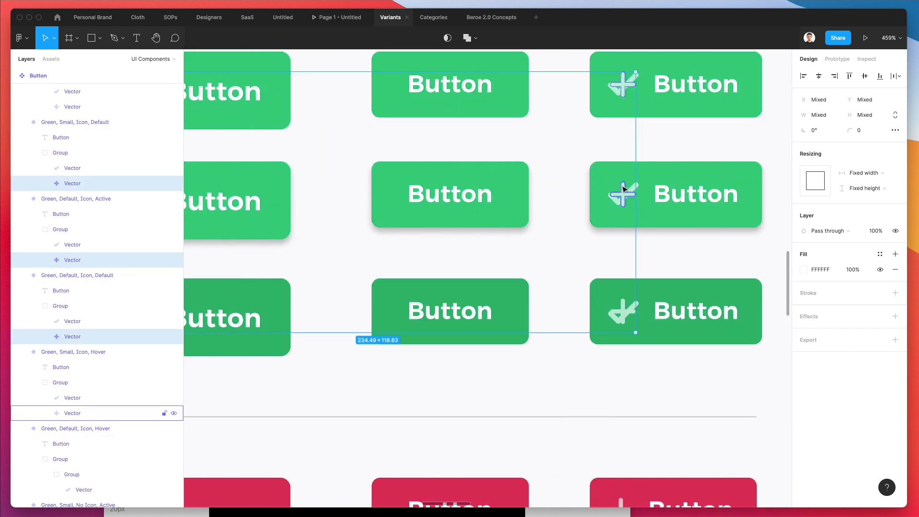
pyautogui.keyDown('shift'); pyautogui.keyDown('super'); pyautogui.click(623, 189); pyautogui.keyUp('super'); pyautogui.keyUp('shift')
pyautogui.keyDown('shift'); pyautogui.keyDown('super'); pyautogui.click(623, 308); pyautogui.keyUp('super'); pyautogui.keyUp('shift')
pyautogui.press('Delete')
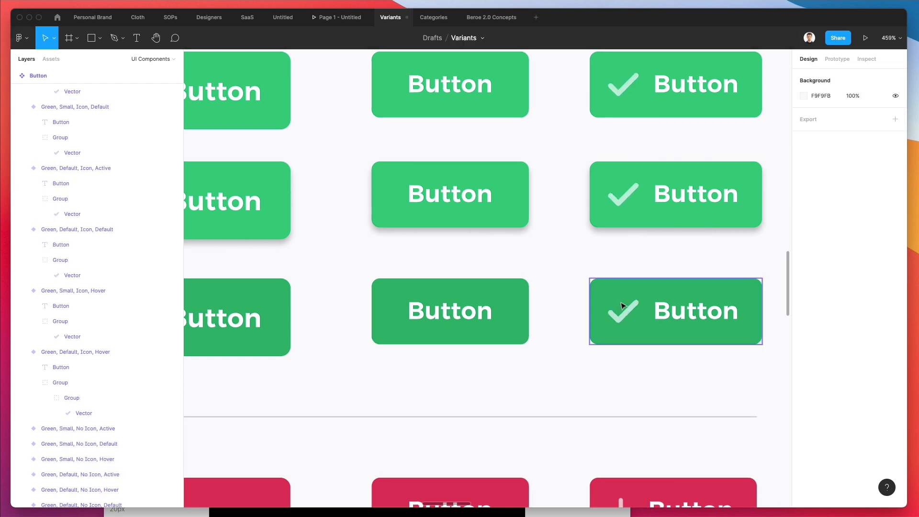
pyautogui.scroll(-5, 620, 305)
pyautogui.click(523, 358)
pyautogui.click(529, 338)
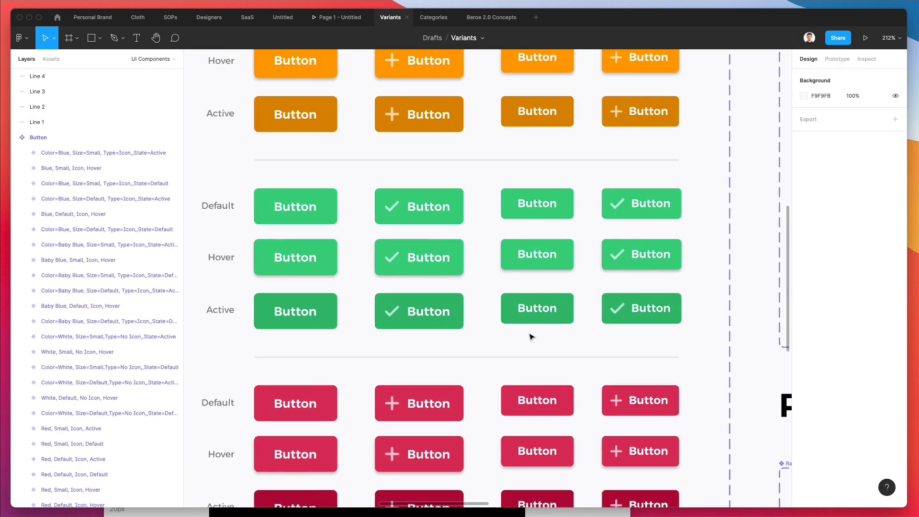
# - Rotate the plus vectors in the three red Default-size icon buttons to 44° to form crosses
pyautogui.scroll(-3, 400, 365)
pyautogui.keyDown('super'); pyautogui.click(421, 362); pyautogui.keyUp('super')
pyautogui.keyDown('shift'); pyautogui.keyDown('super'); pyautogui.click(417, 408); pyautogui.keyUp('super'); pyautogui.keyUp('shift')
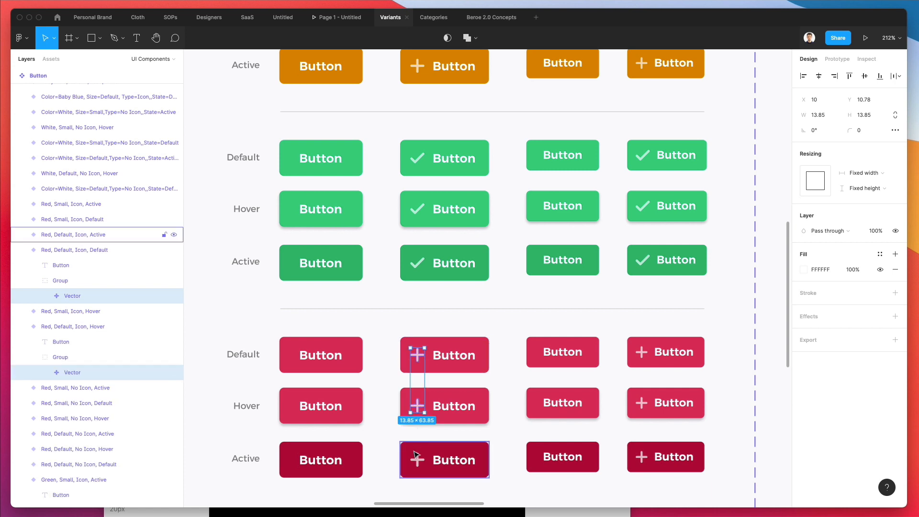
pyautogui.keyDown('shift'); pyautogui.keyDown('super'); pyautogui.click(430, 460); pyautogui.keyUp('super'); pyautogui.keyUp('shift')
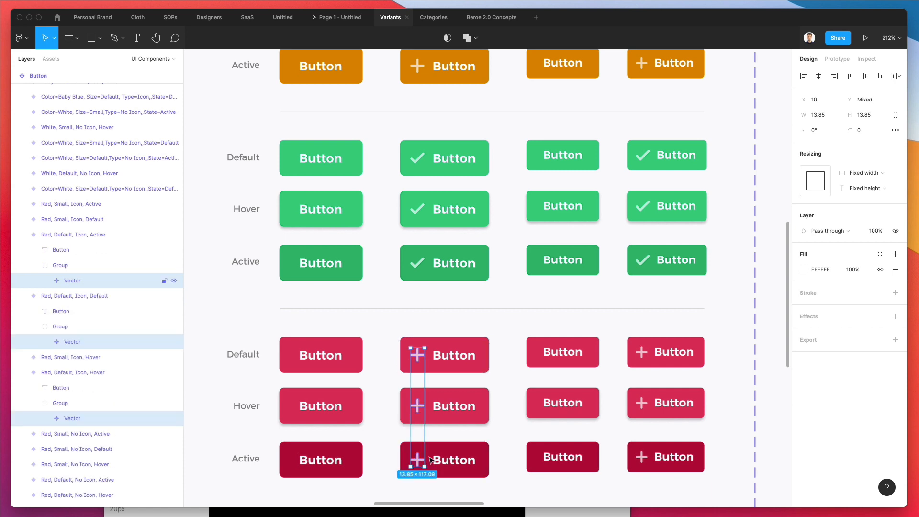
pyautogui.click(813, 131)
pyautogui.write('30')
pyautogui.press('Return')
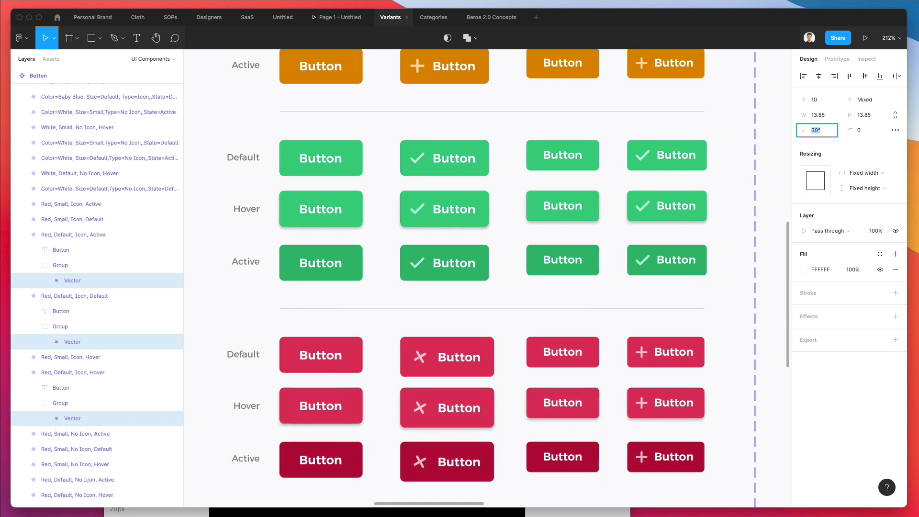
pyautogui.hotkey('shift', 'Up')
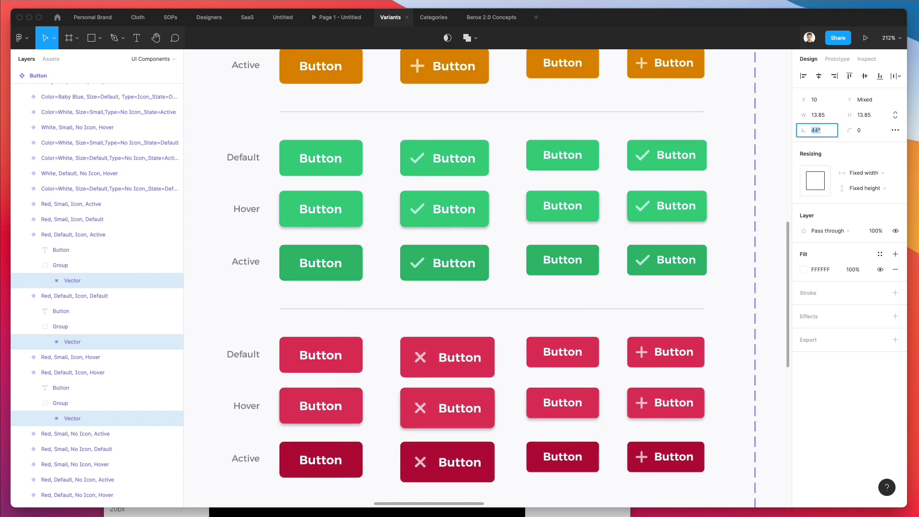
# - Increase the rotation of the cross vectors in the three red Default-size icon buttons by one more degree
pyautogui.scroll(10, 411, 412)
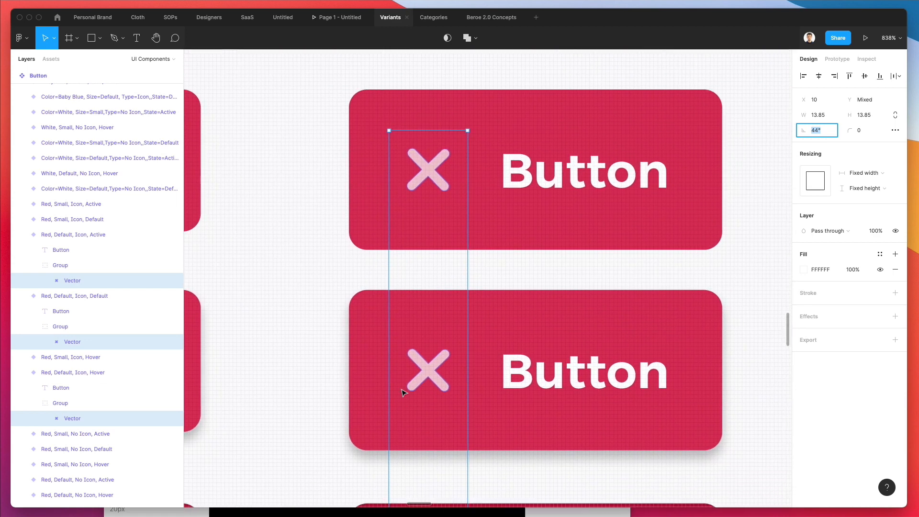
pyautogui.hscroll(-1, 424, 158)
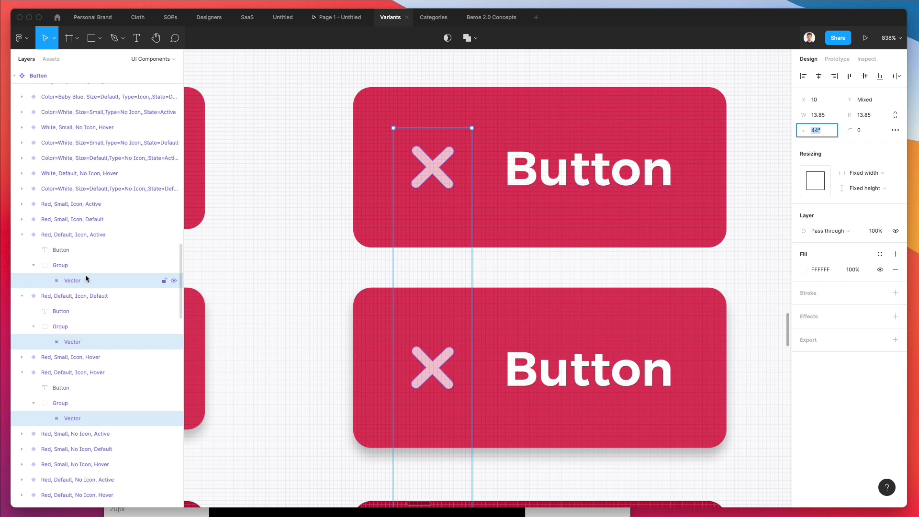
pyautogui.scroll(1, 476, 173)
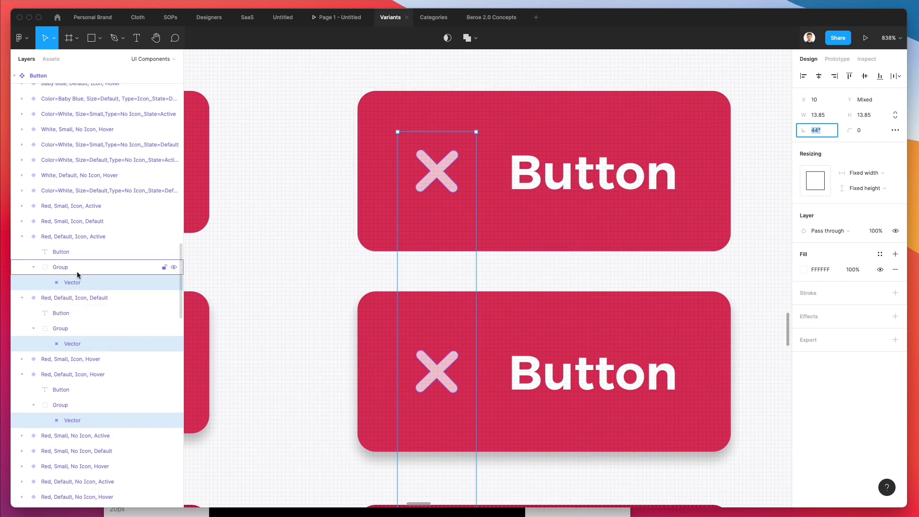
pyautogui.scroll(-1, 76, 273)
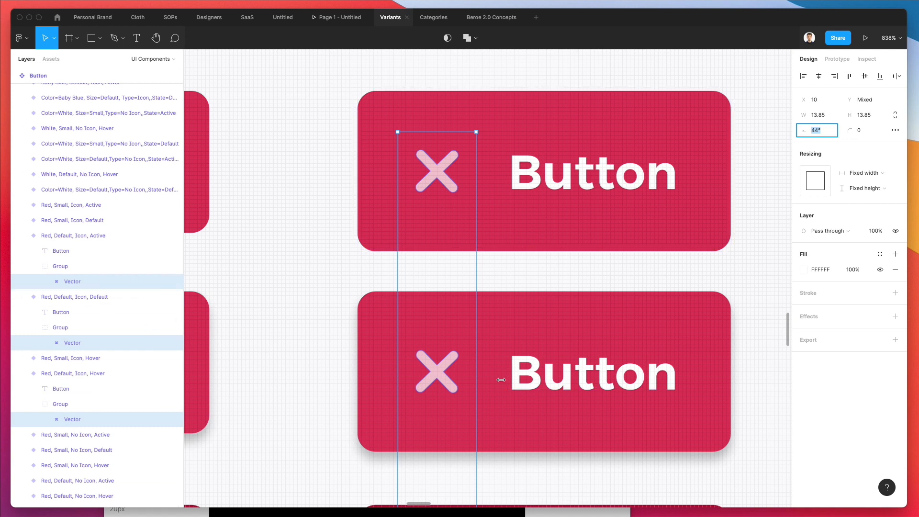
pyautogui.hscroll(-1, 343, 143)
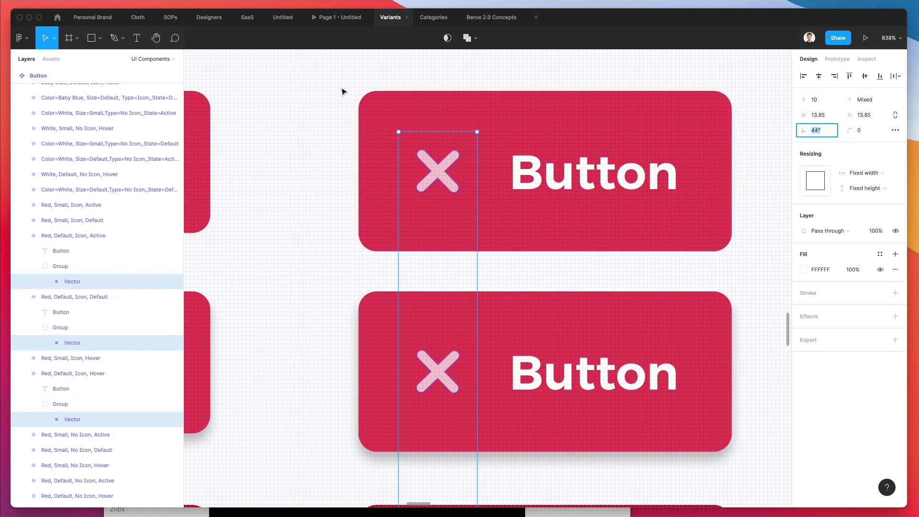
pyautogui.hscroll(-1, 488, 122)
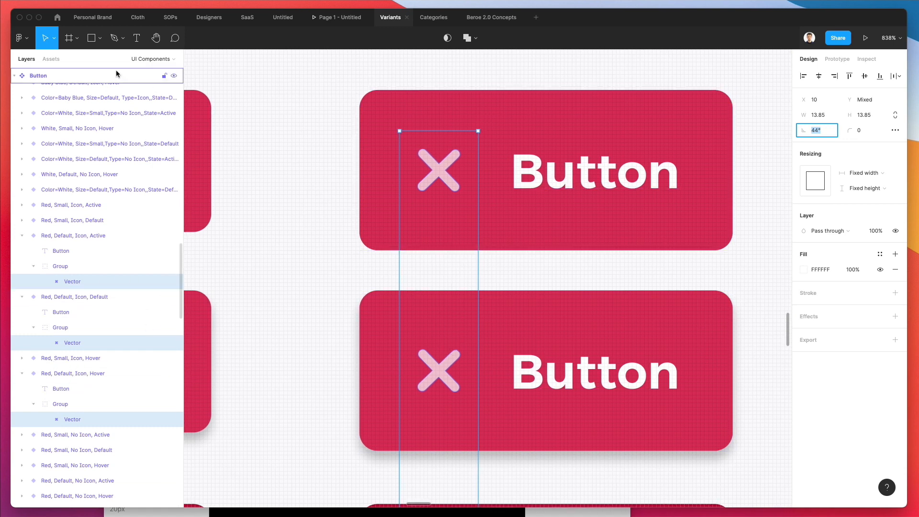
pyautogui.scroll(-5, 533, 175)
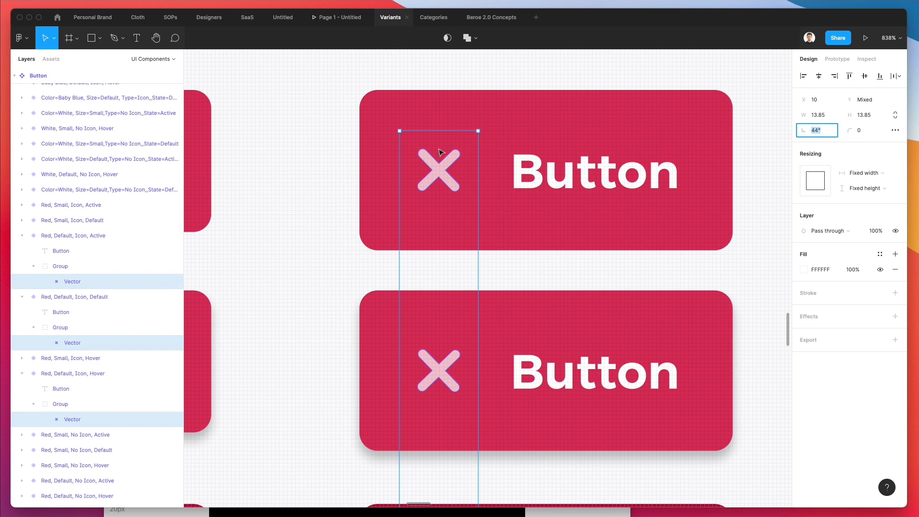
pyautogui.scroll(3, 542, 178)
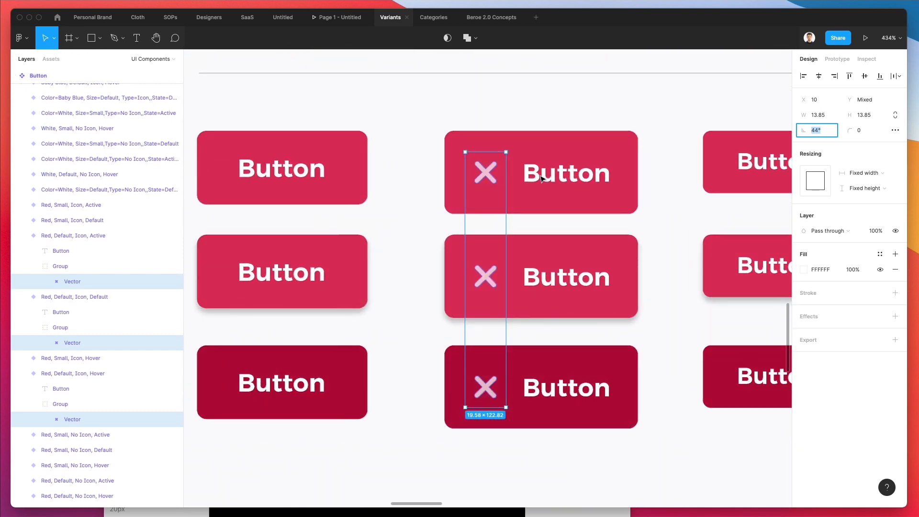
pyautogui.hscroll(3, 581, 191)
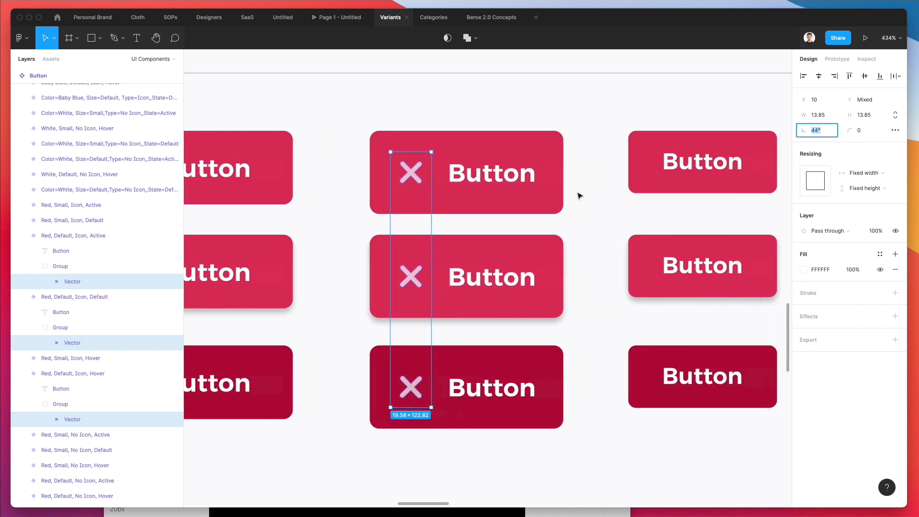
pyautogui.press('Up')
# - Rotate the plus vectors in the three red Small icon buttons into crosses as well
pyautogui.hscroll(12, 512, 229)
pyautogui.click(529, 265)
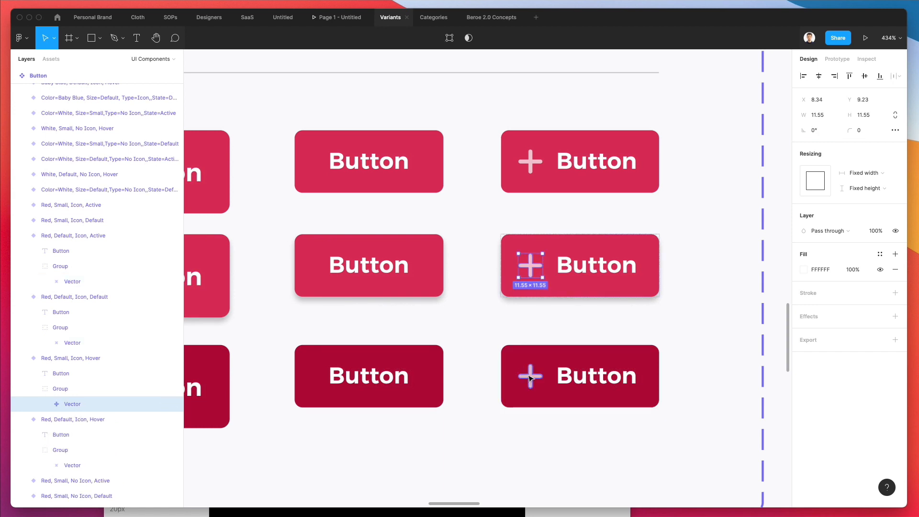
pyautogui.keyDown('shift'); pyautogui.click(529, 378); pyautogui.keyUp('shift')
pyautogui.keyDown('shift'); pyautogui.click(529, 161); pyautogui.keyUp('shift')
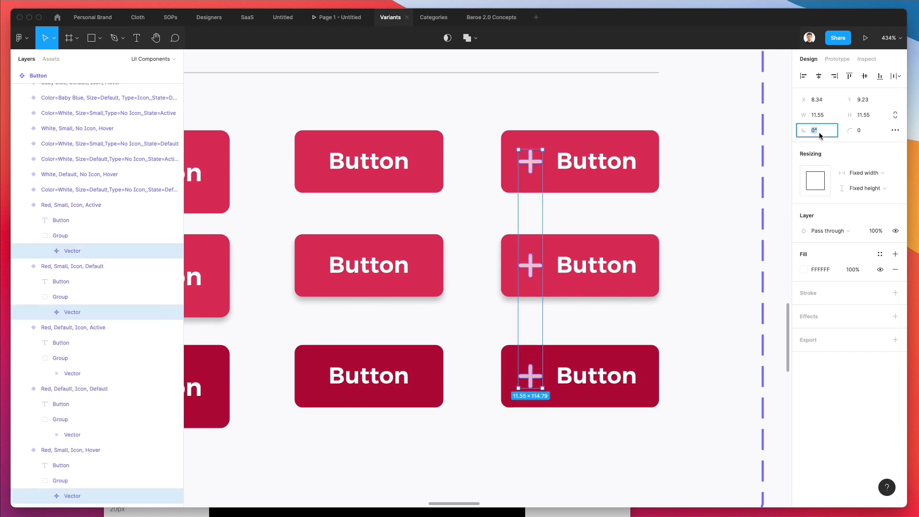
pyautogui.press('Return')
pyautogui.click(661, 103)
pyautogui.scroll(-5, 663, 104)
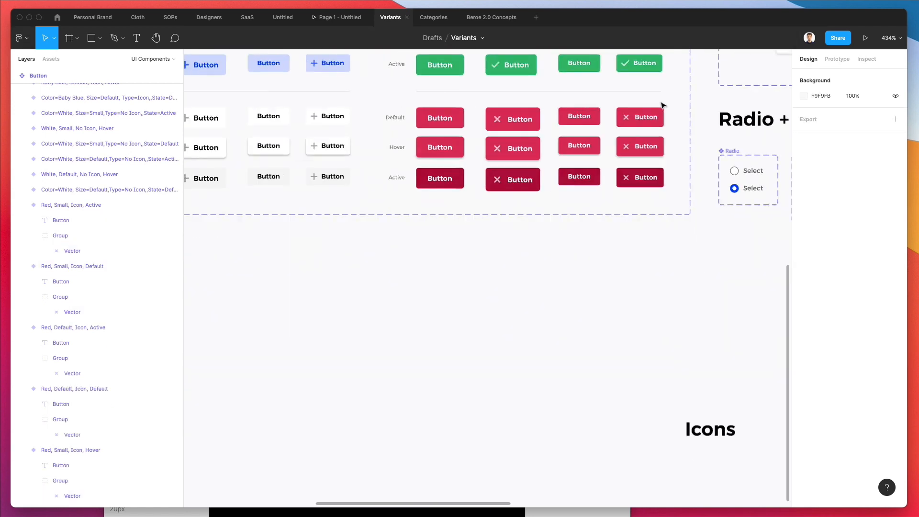
pyautogui.scroll(8, 548, 234)
pyautogui.scroll(-3, 547, 235)
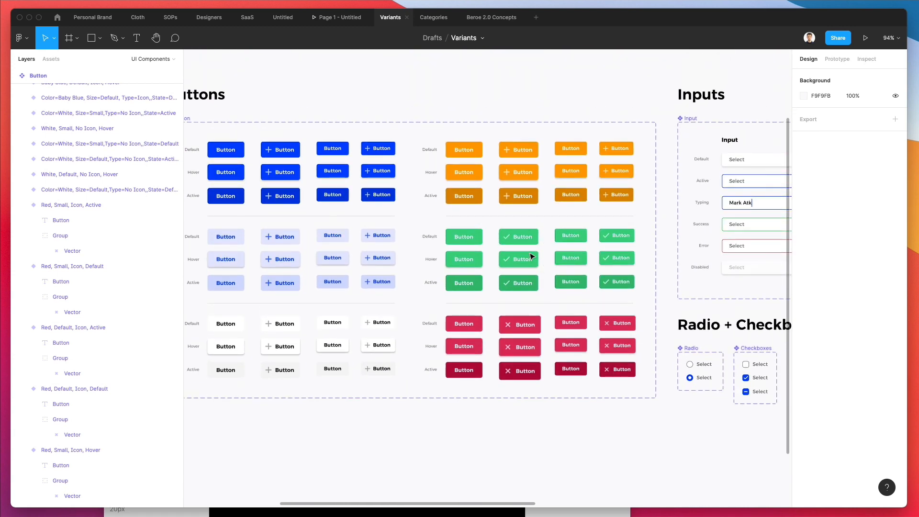
pyautogui.click(520, 325)
pyautogui.keyDown('shift'); pyautogui.click(521, 347); pyautogui.keyUp('shift')
pyautogui.keyDown('shift'); pyautogui.click(521, 371); pyautogui.keyUp('shift')
pyautogui.keyDown('shift'); pyautogui.click(624, 329); pyautogui.keyUp('shift')
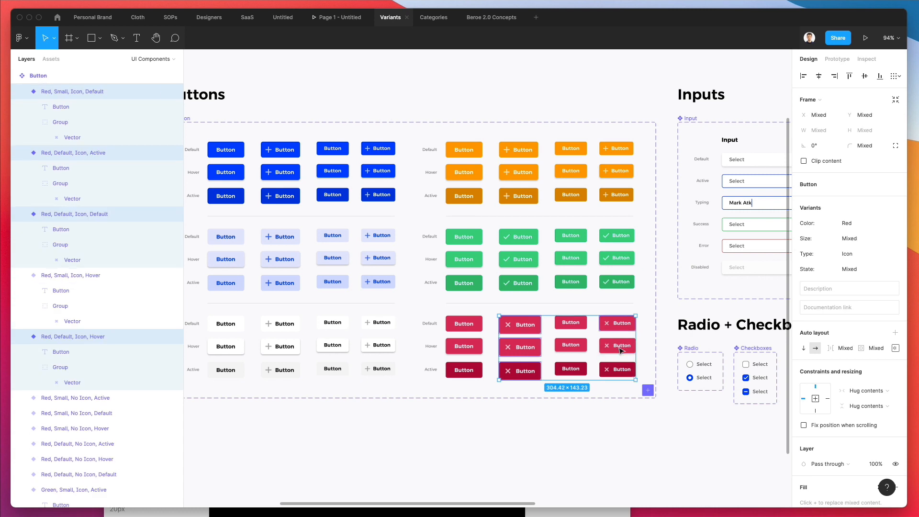
pyautogui.keyDown('shift'); pyautogui.click(622, 345); pyautogui.keyUp('shift')
pyautogui.keyDown('shift'); pyautogui.click(623, 369); pyautogui.keyUp('shift')
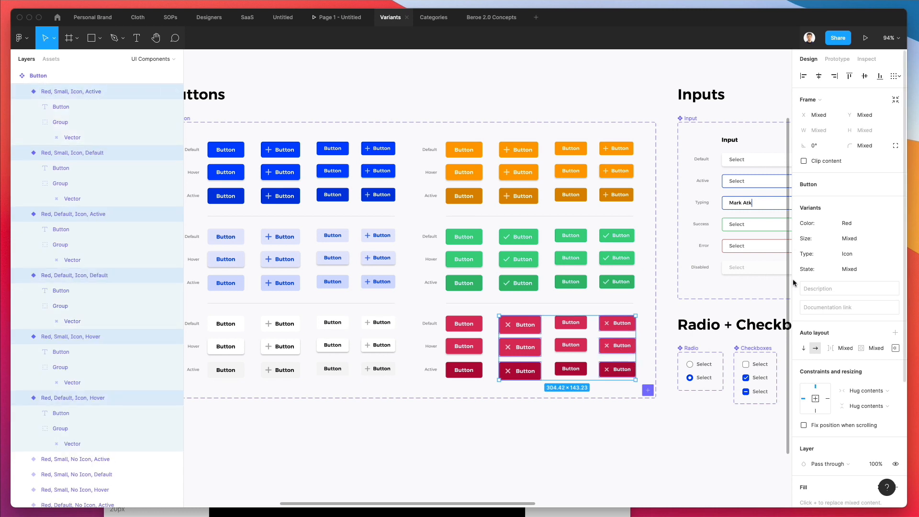
pyautogui.click(894, 349)
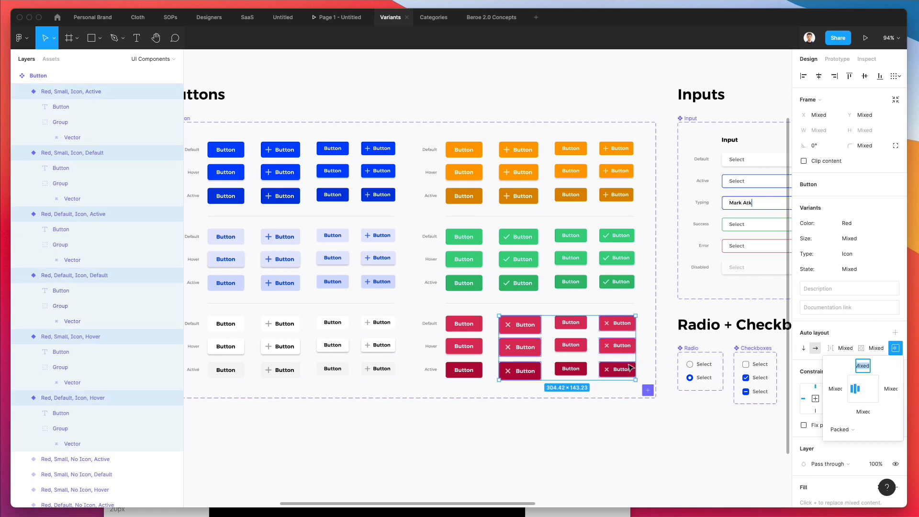
pyautogui.click(641, 414)
# - Reduce the top and bottom padding of the three red Default-size icon buttons to 8.2
pyautogui.click(520, 325)
pyautogui.keyDown('shift'); pyautogui.click(521, 347); pyautogui.keyUp('shift')
pyautogui.keyDown('shift'); pyautogui.click(535, 375); pyautogui.keyUp('shift')
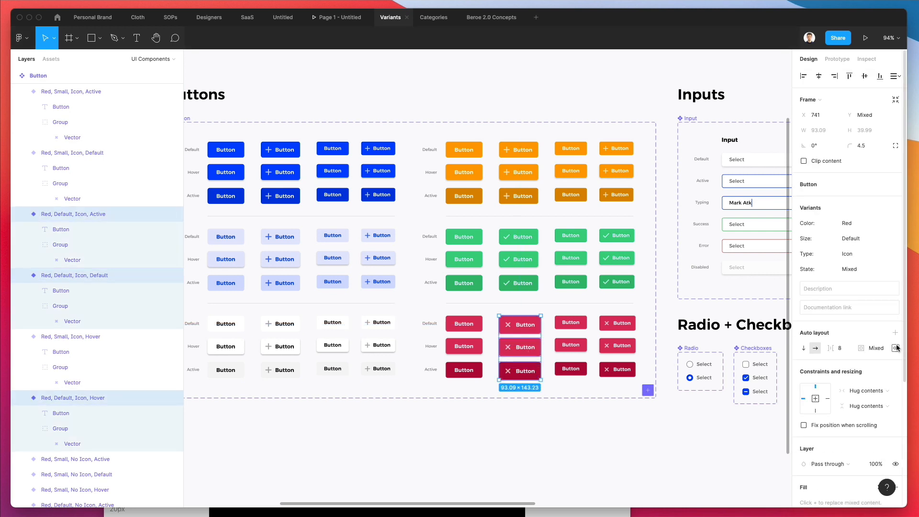
pyautogui.click(892, 350)
pyautogui.press('Down')
pyautogui.press('Down')
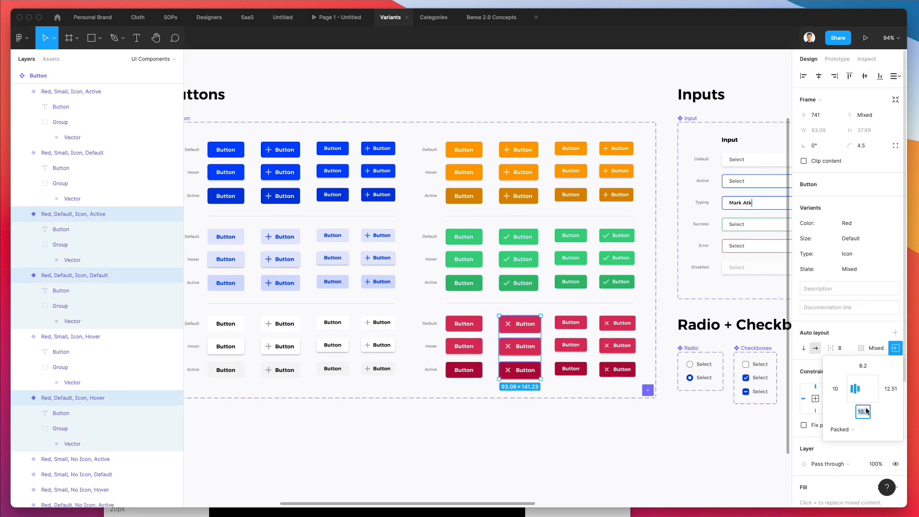
pyautogui.press('Down')
# - Reduce the top and bottom padding of the three red Small icon buttons to 6.51
pyautogui.click(617, 323)
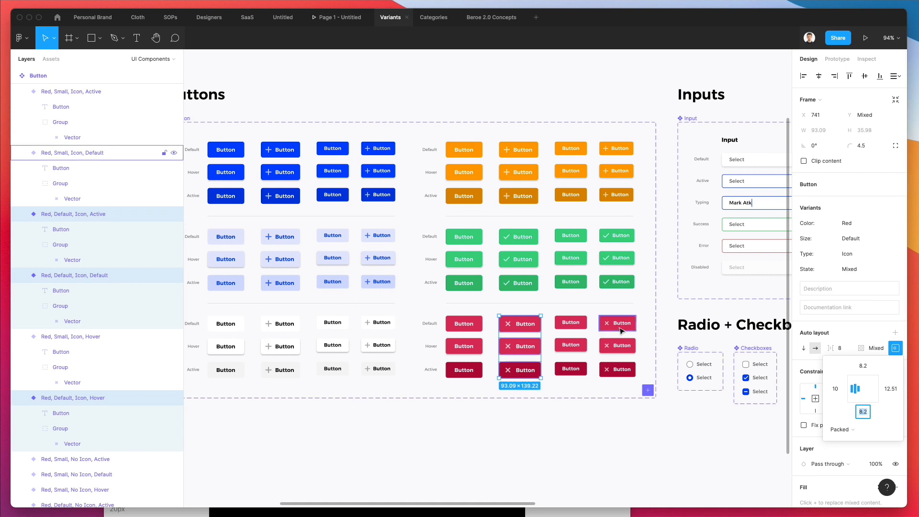
pyautogui.keyDown('shift'); pyautogui.click(617, 345); pyautogui.keyUp('shift')
pyautogui.keyDown('shift'); pyautogui.click(617, 369); pyautogui.keyUp('shift')
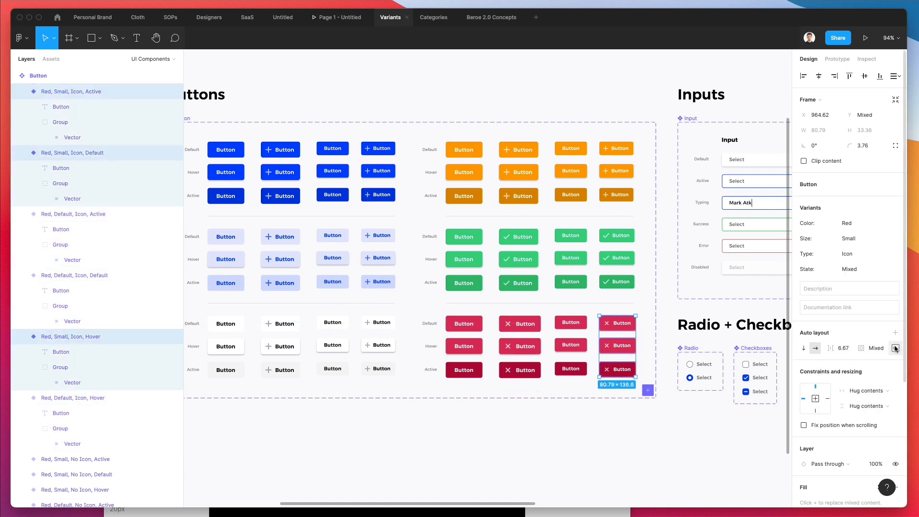
pyautogui.click(895, 348)
pyautogui.press('Down')
pyautogui.press('Down')
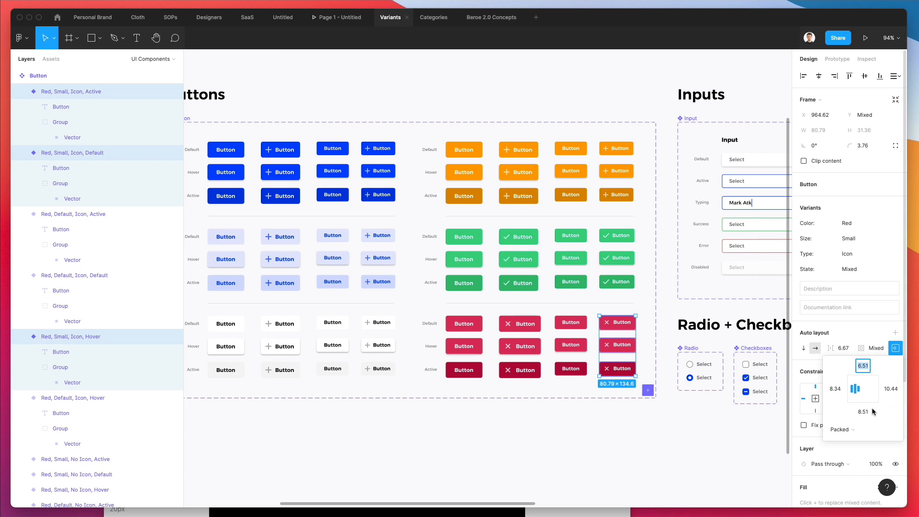
pyautogui.press('Down')
pyautogui.press('Down')
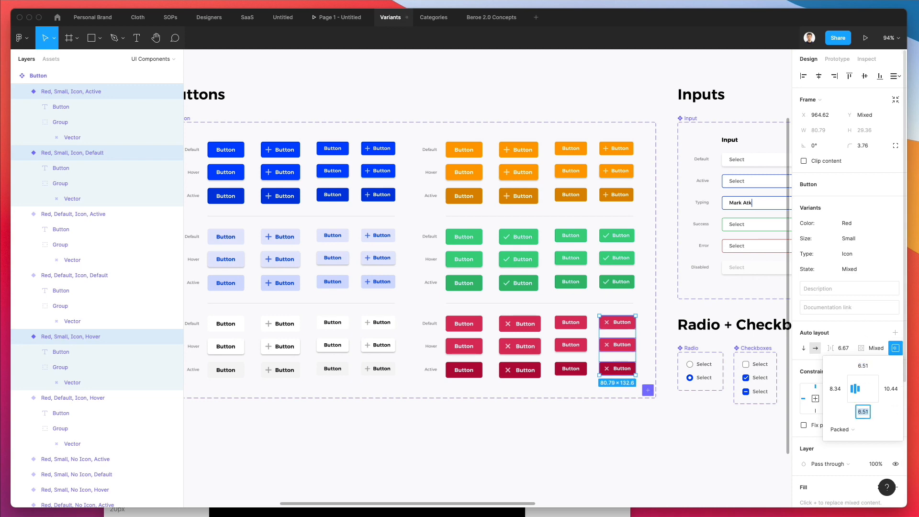
pyautogui.click(543, 424)
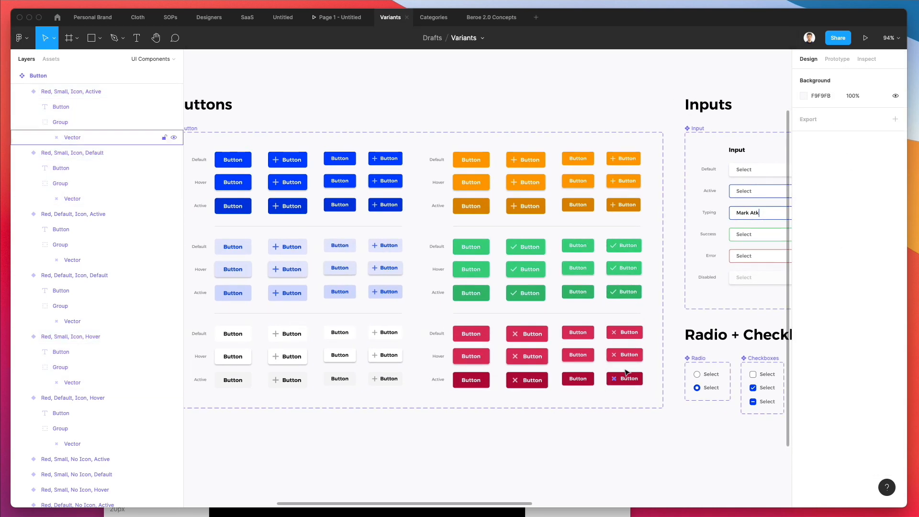
# - Find the Show rulers command by searching for "rule" and turn the rulers on
pyautogui.scroll(5, 627, 367)
pyautogui.scroll(-2, 627, 367)
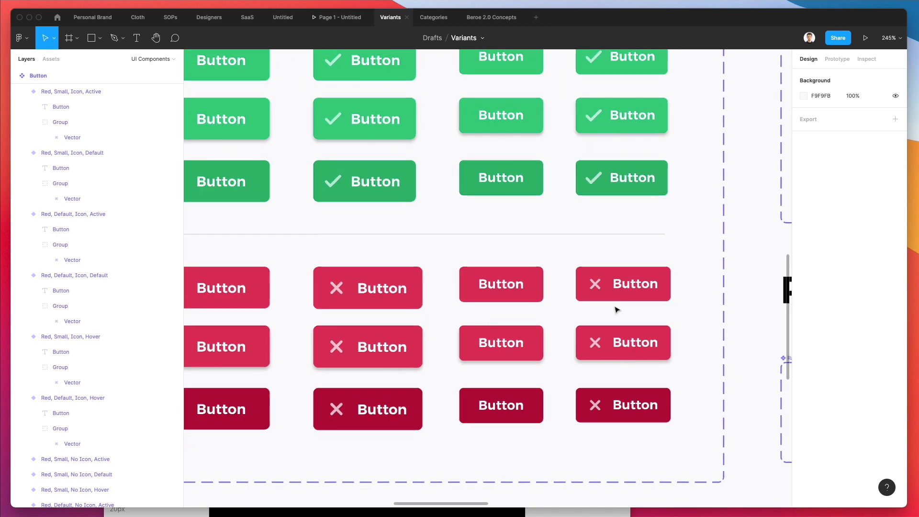
pyautogui.click(622, 289)
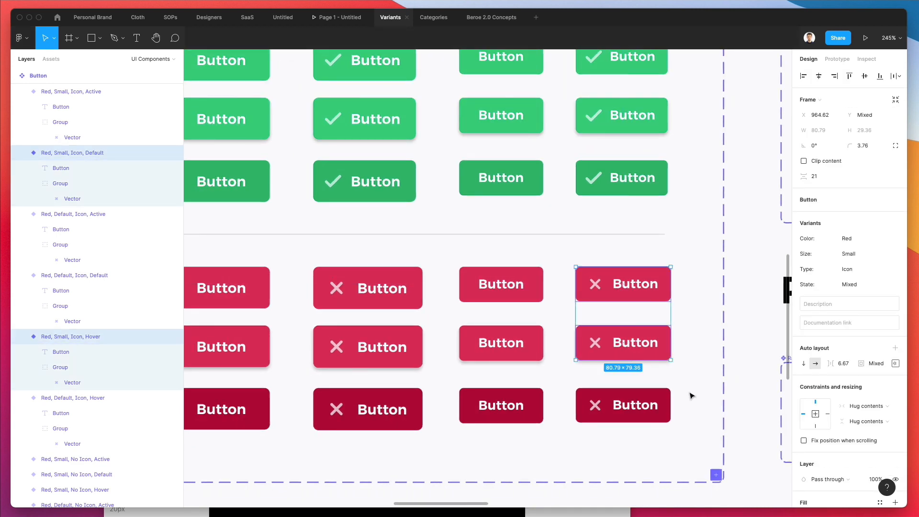
pyautogui.click(20, 39)
pyautogui.click(70, 65)
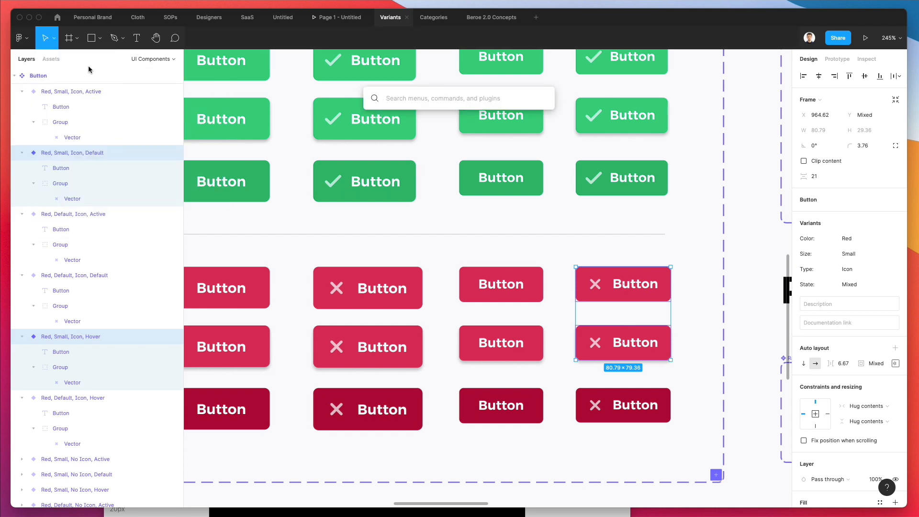
pyautogui.write('rule')
pyautogui.press('Return')
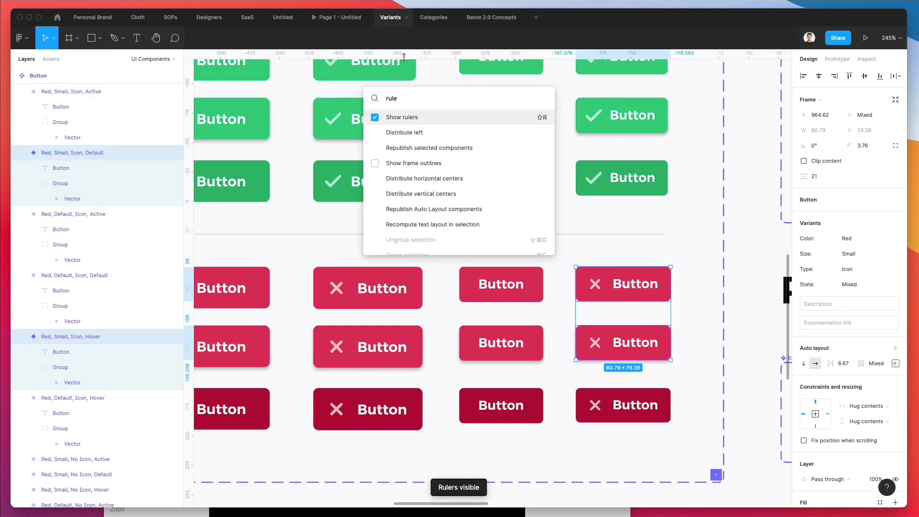
# - Place horizontal guides at the first red row's top edge (432), Default-size bottom edge (about 467.4) and Small bottom edge (about 462)
pyautogui.moveTo(403, 56); pyautogui.dragTo(415, 271)
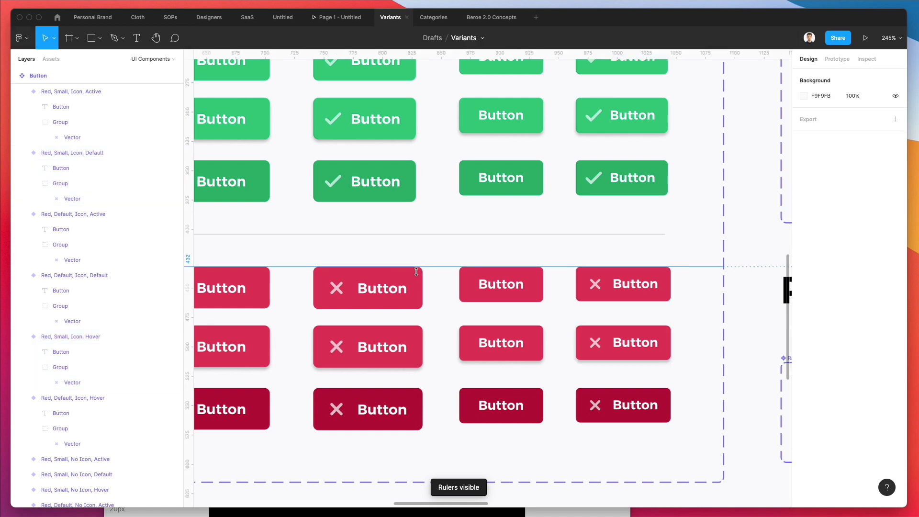
pyautogui.moveTo(297, 54); pyautogui.dragTo(292, 309)
pyautogui.scroll(10, 482, 285)
pyautogui.hscroll(1, 515, 277)
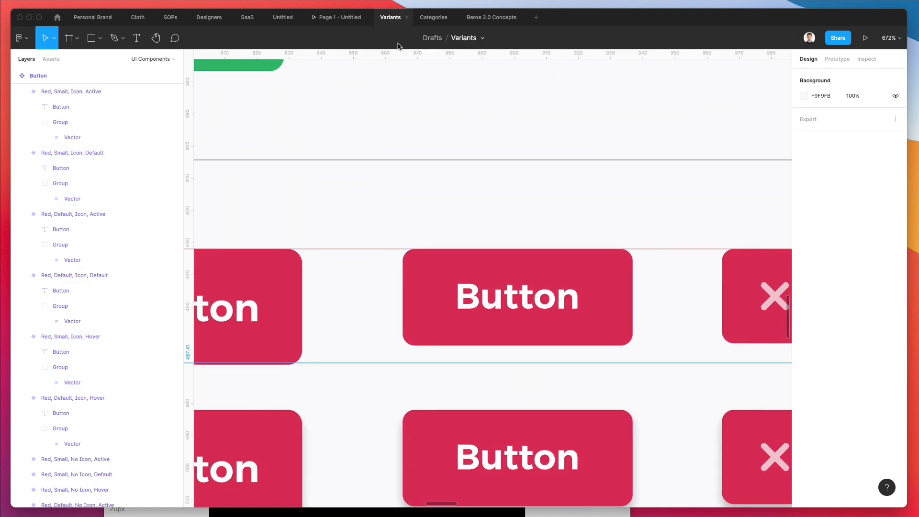
pyautogui.moveTo(434, 175); pyautogui.dragTo(415, 348)
pyautogui.hscroll(5, 415, 348)
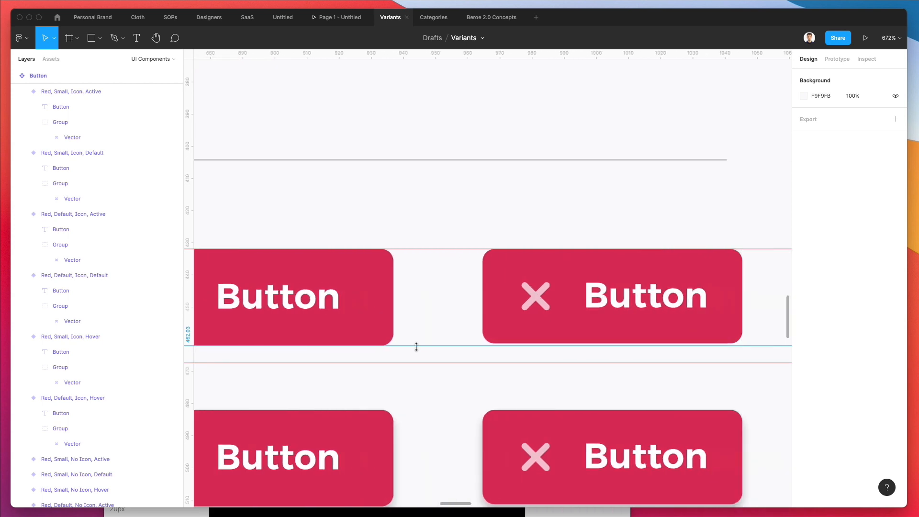
# - Set the top and bottom padding of the three red Small icon buttons to 6.7
pyautogui.hscroll(2, 424, 346)
pyautogui.click(537, 315)
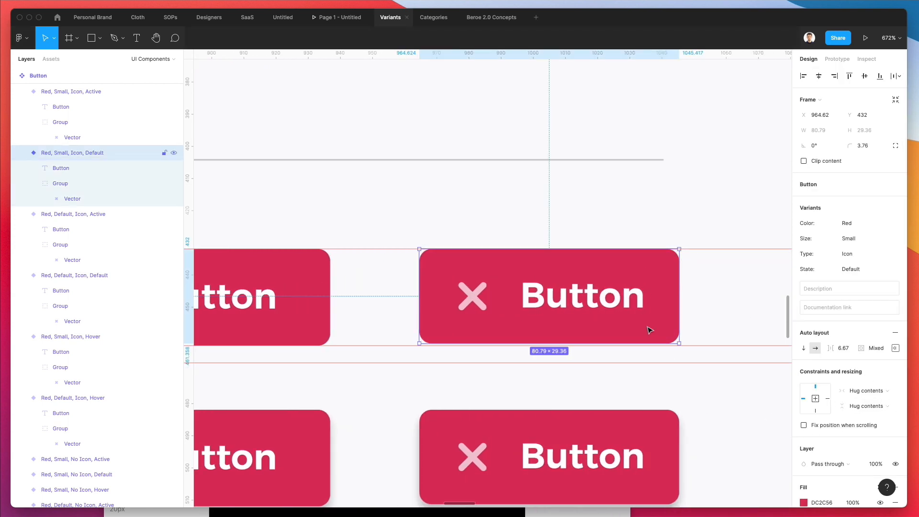
pyautogui.scroll(-3, 650, 331)
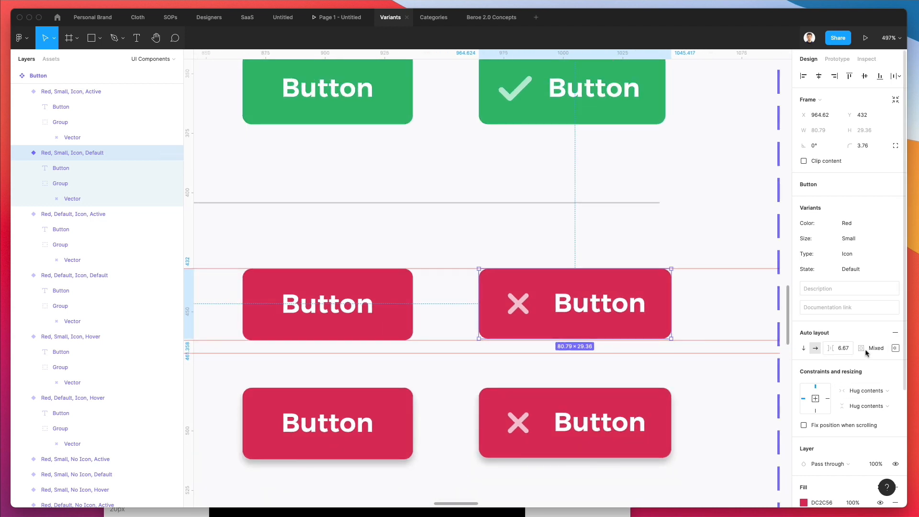
pyautogui.scroll(-3, 581, 312)
pyautogui.scroll(-2, 581, 335)
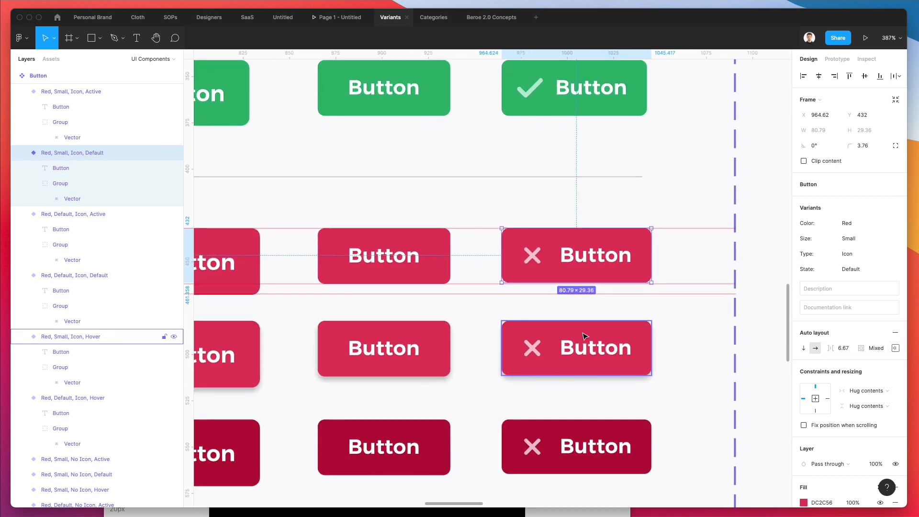
pyautogui.keyDown('shift'); pyautogui.click(581, 348); pyautogui.keyUp('shift')
pyautogui.keyDown('shift'); pyautogui.click(583, 446); pyautogui.keyUp('shift')
pyautogui.scroll(5, 555, 235)
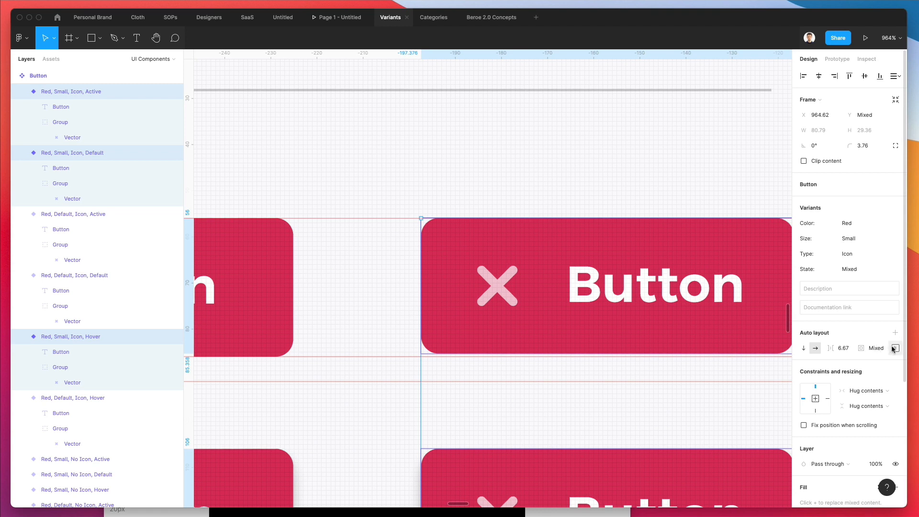
pyautogui.click(893, 349)
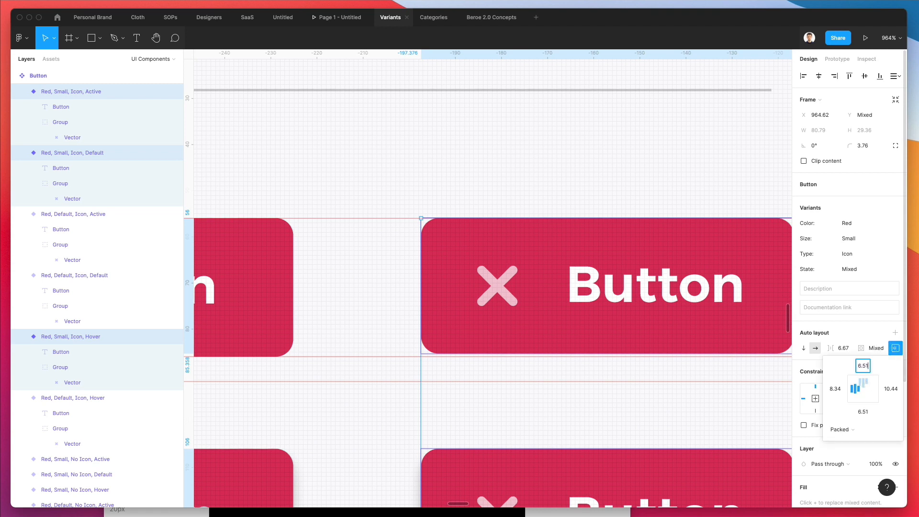
pyautogui.click(863, 412)
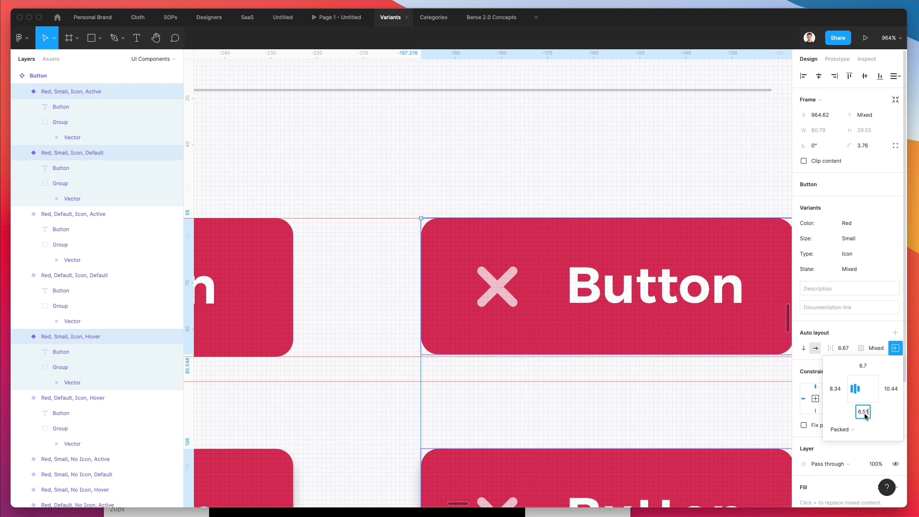
pyautogui.write('6.7')
pyautogui.press('Return')
pyautogui.scroll(-3, 462, 263)
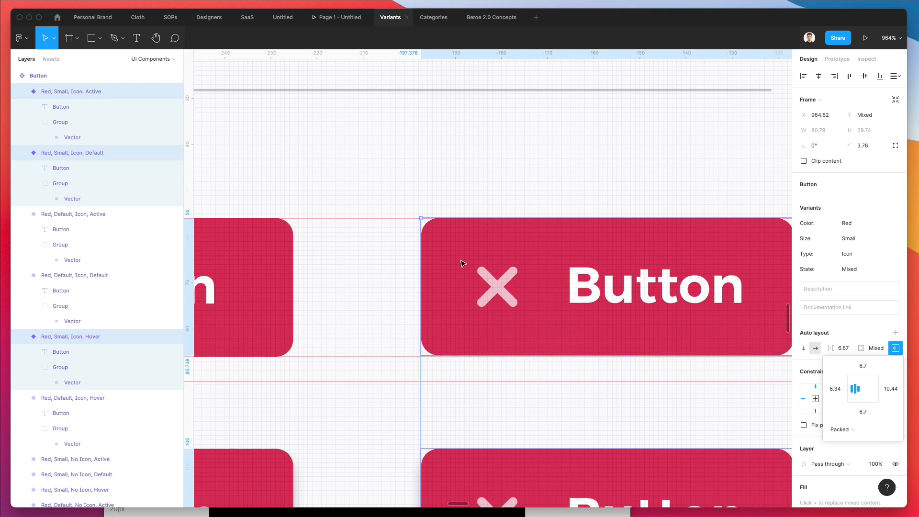
pyautogui.click(405, 192)
# - Set the top and bottom padding of the three red Default-size icon buttons to 8.1
pyautogui.scroll(-3, 406, 193)
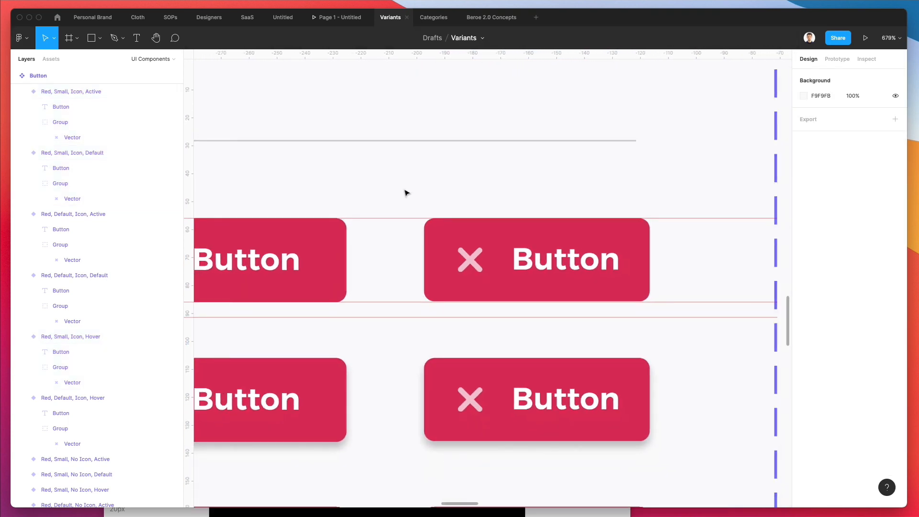
pyautogui.hscroll(-3, 404, 190)
pyautogui.click(428, 243)
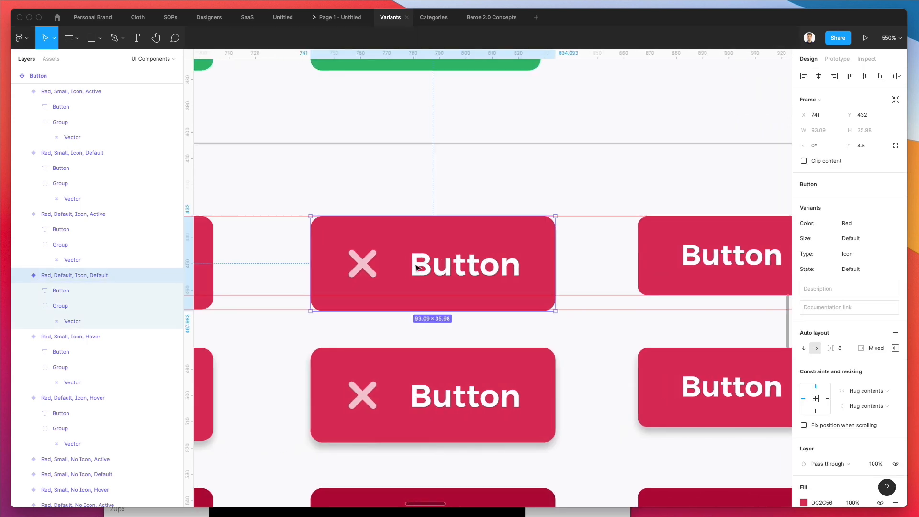
pyautogui.scroll(-2, 419, 243)
pyautogui.hscroll(-3, 418, 243)
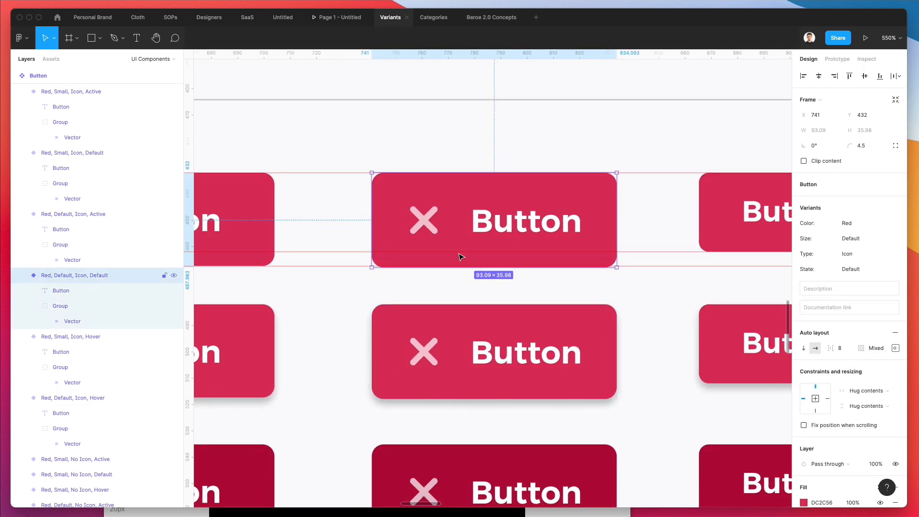
pyautogui.keyDown('shift'); pyautogui.click(448, 361); pyautogui.keyUp('shift')
pyautogui.scroll(-3, 459, 383)
pyautogui.keyDown('shift'); pyautogui.click(474, 412); pyautogui.keyUp('shift')
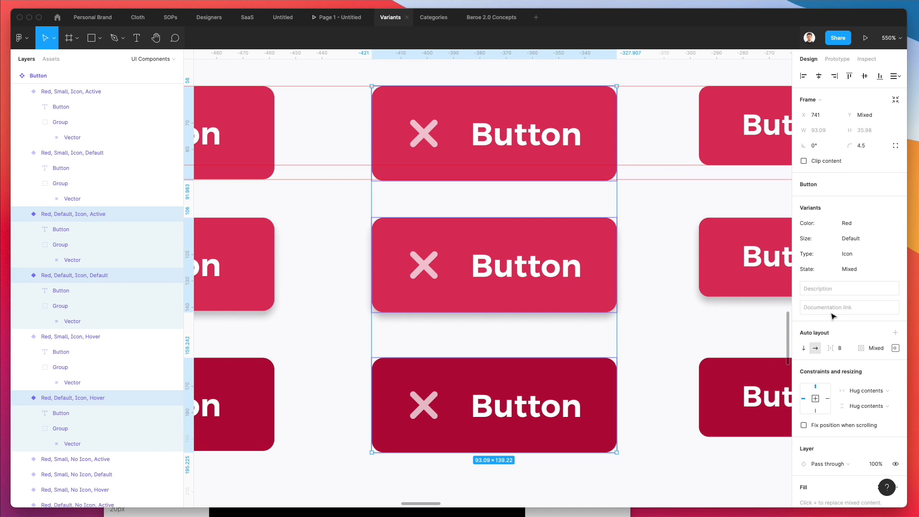
pyautogui.click(893, 348)
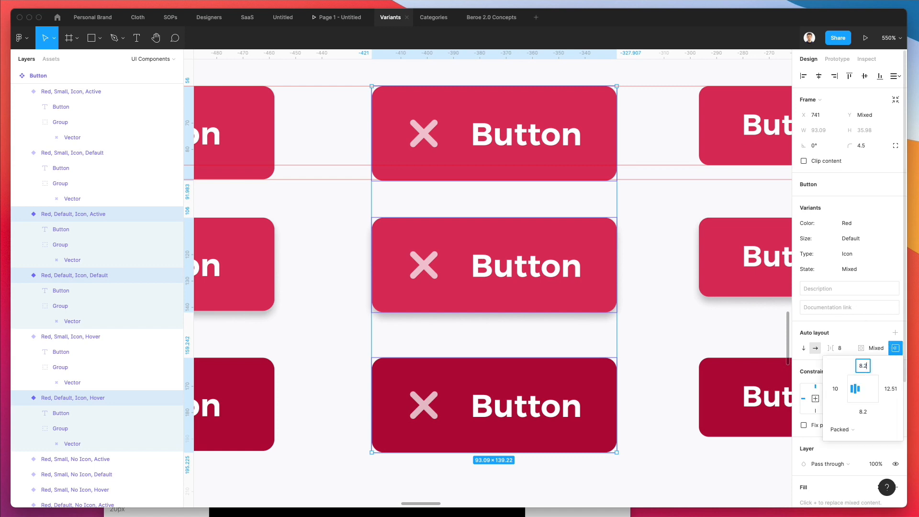
pyautogui.write('8.1')
pyautogui.click(863, 412)
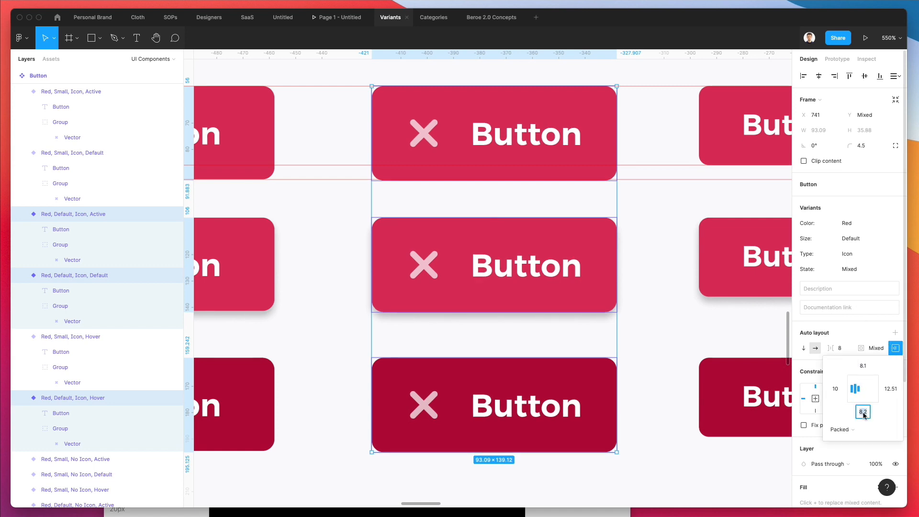
pyautogui.write('8.1')
pyautogui.press('Return')
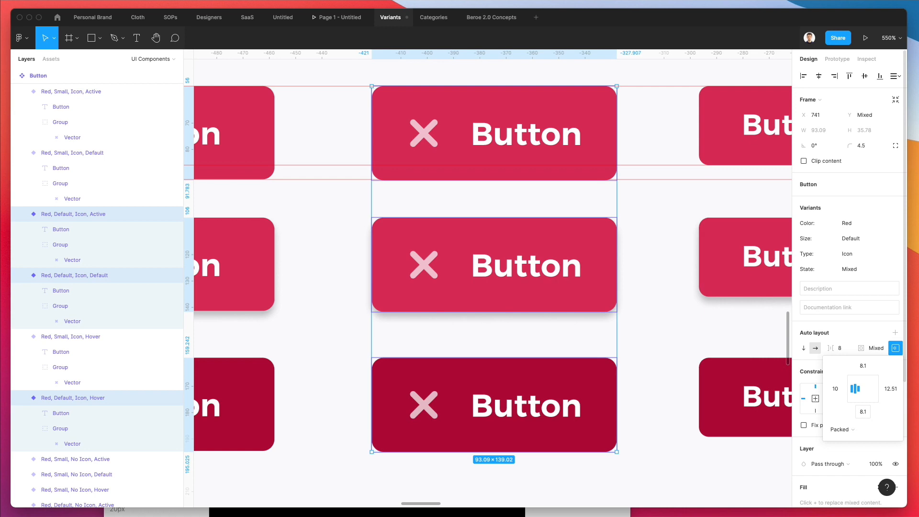
pyautogui.click(516, 205)
# - Set the top and bottom padding of the three red Default-size icon buttons to 8
pyautogui.click(506, 169)
pyautogui.keyDown('shift'); pyautogui.click(500, 278); pyautogui.keyUp('shift')
pyautogui.keyDown('shift'); pyautogui.click(499, 386); pyautogui.keyUp('shift')
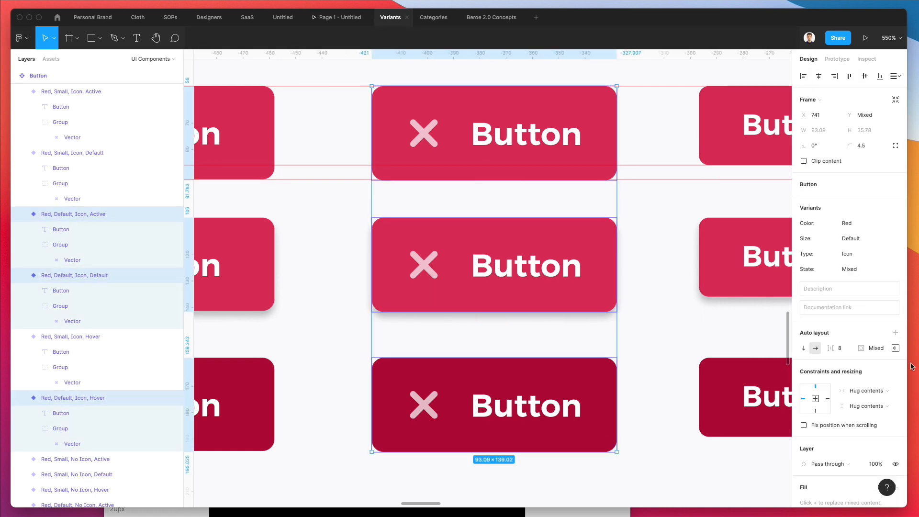
pyautogui.click(894, 348)
pyautogui.click(863, 366)
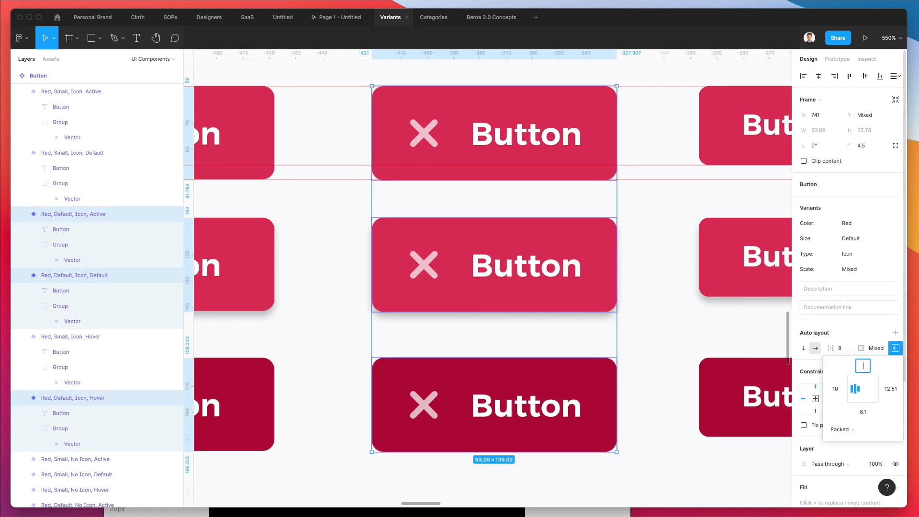
pyautogui.write('8')
pyautogui.press('Return')
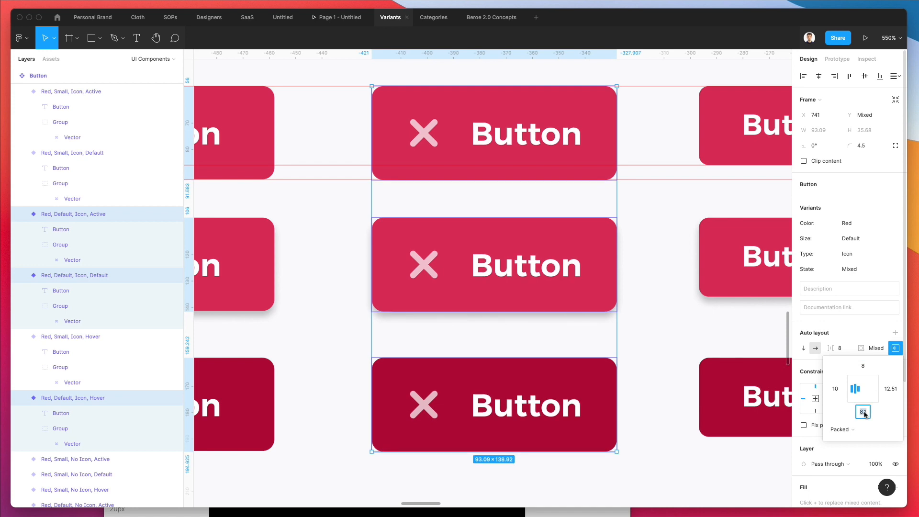
pyautogui.write('8')
pyautogui.press('Return')
pyautogui.click(656, 254)
# - Check the individual padding values of the three red Small icon buttons against the guides
pyautogui.scroll(-3, 657, 262)
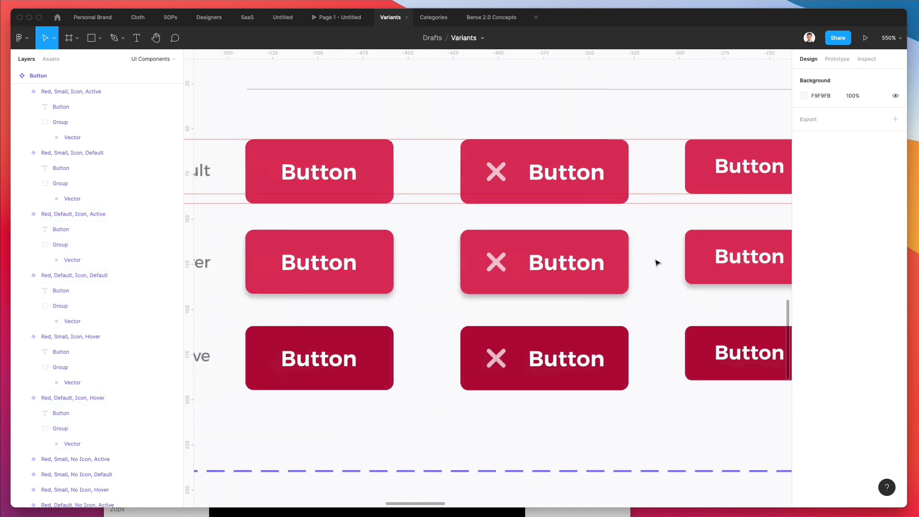
pyautogui.hscroll(5, 658, 263)
pyautogui.scroll(-3, 632, 215)
pyautogui.hscroll(2, 550, 174)
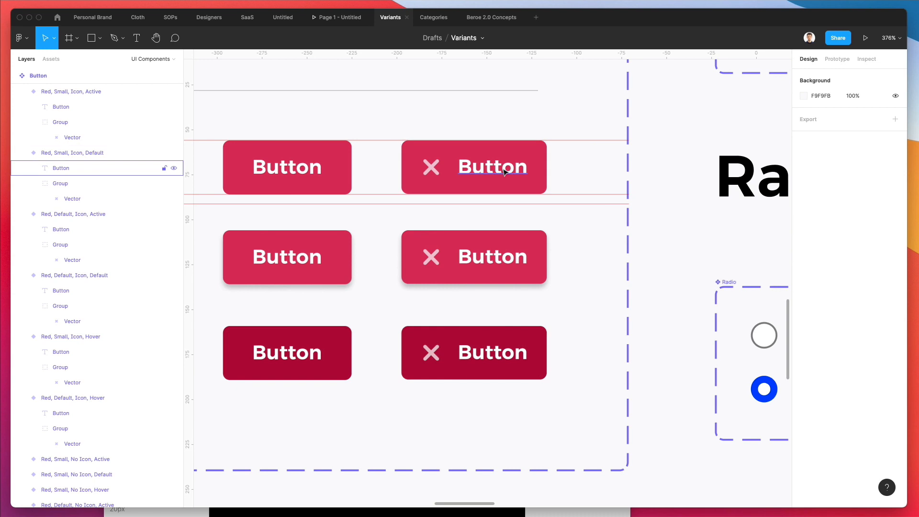
pyautogui.click(484, 172)
pyautogui.keyDown('shift'); pyautogui.click(474, 259); pyautogui.keyUp('shift')
pyautogui.keyDown('shift'); pyautogui.click(474, 354); pyautogui.keyUp('shift')
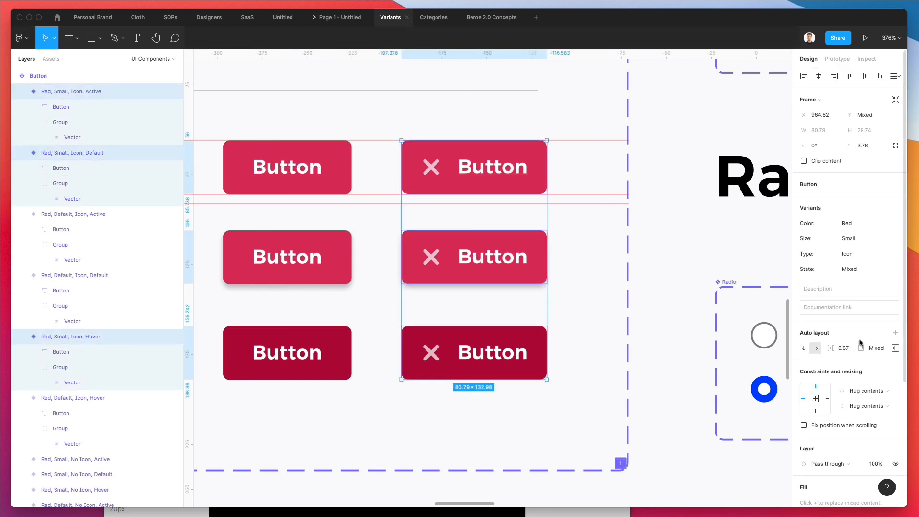
pyautogui.click(894, 348)
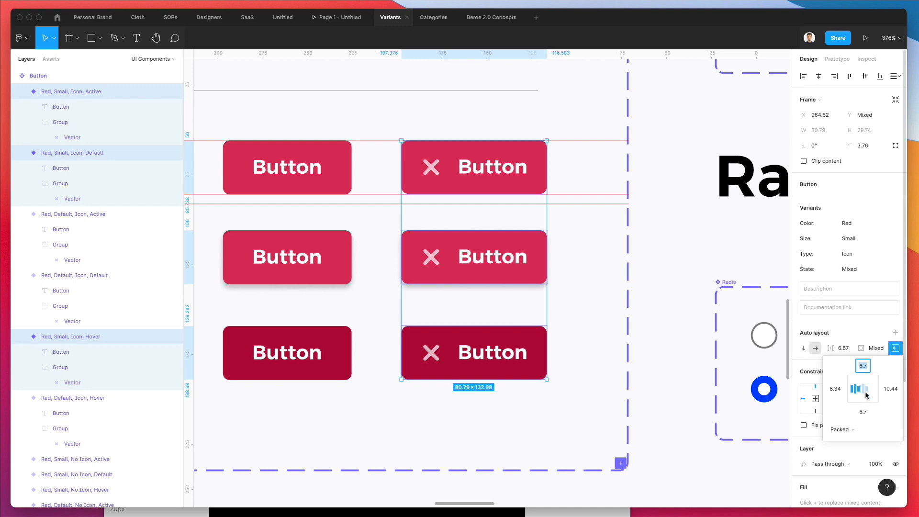
pyautogui.click(573, 289)
# - Select the whole Button component set and review all its color variants together
pyautogui.scroll(-10, 573, 290)
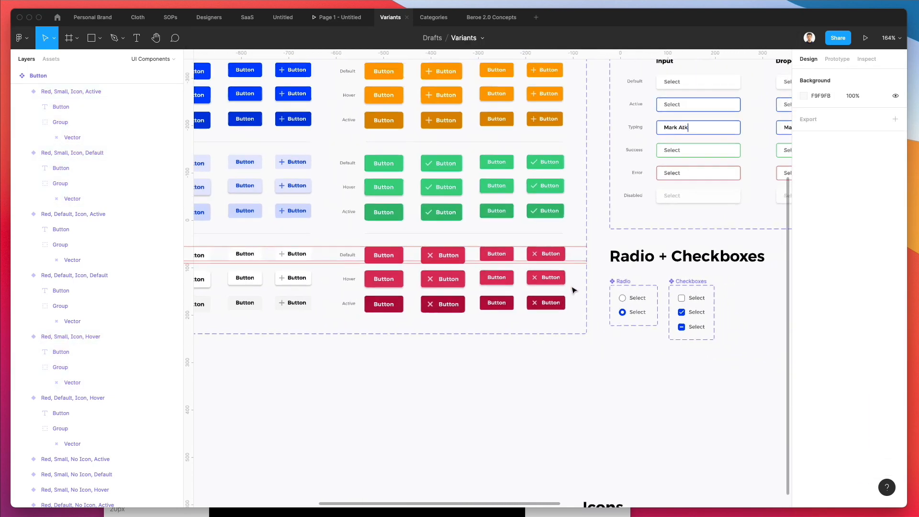
pyautogui.scroll(-5, 573, 290)
pyautogui.click(337, 258)
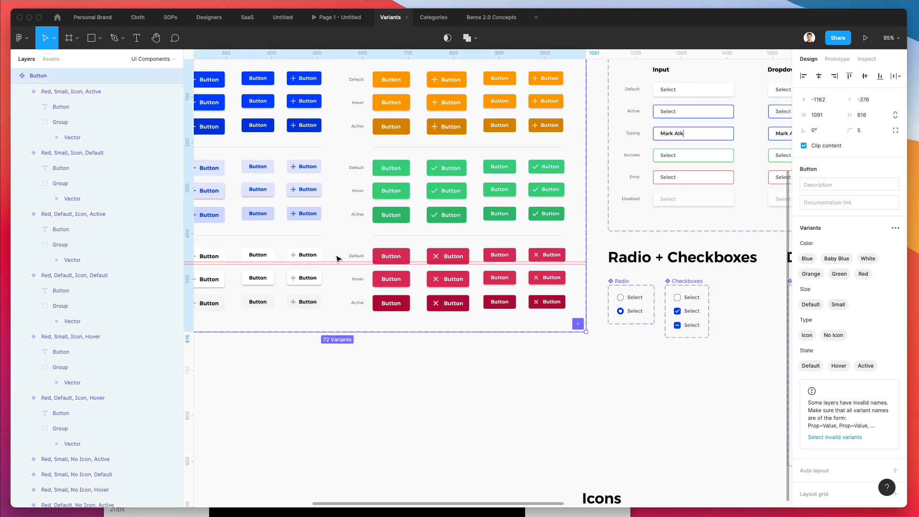
pyautogui.press('-')
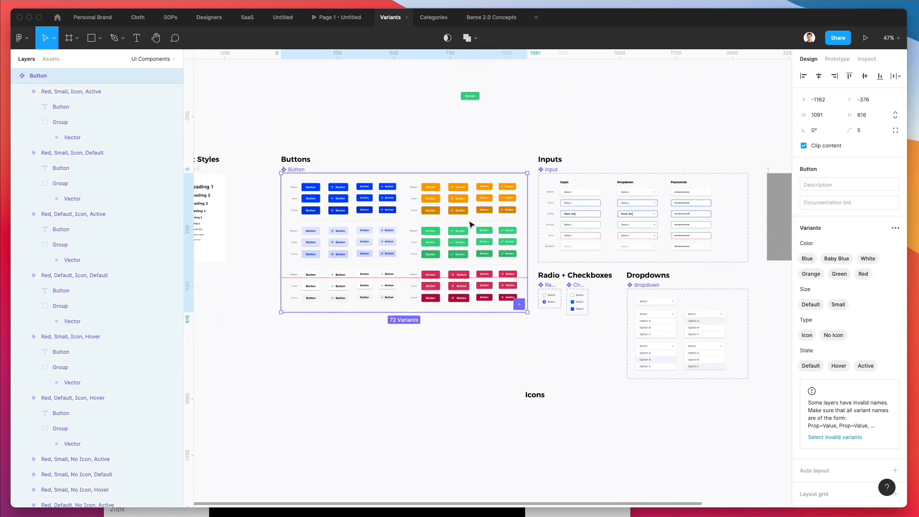